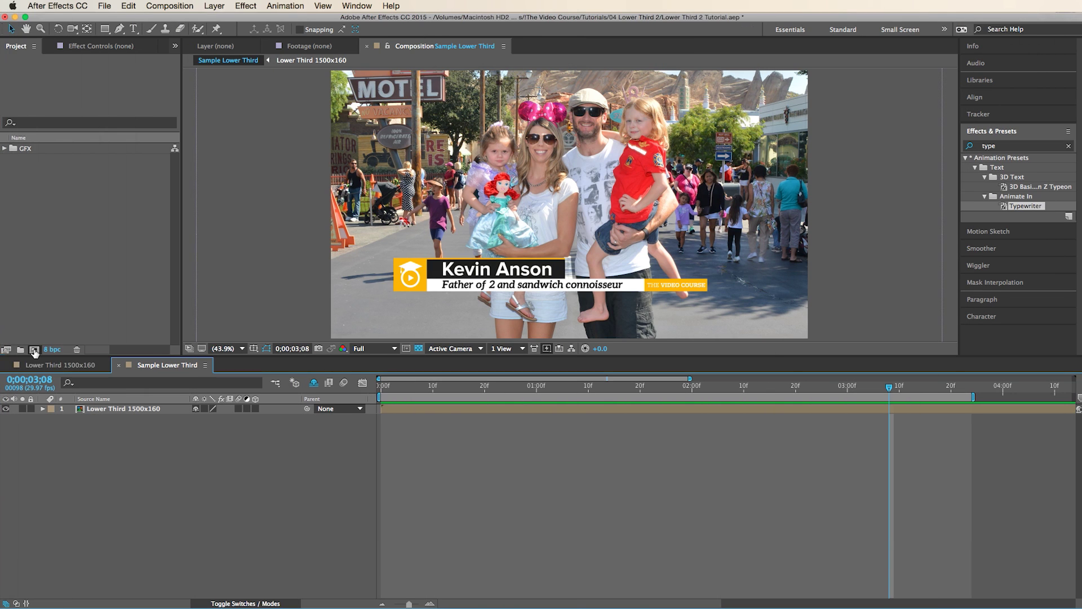
# - Create a 1500 × 160 composition named 'Lower Third'
pyautogui.click(34, 350)
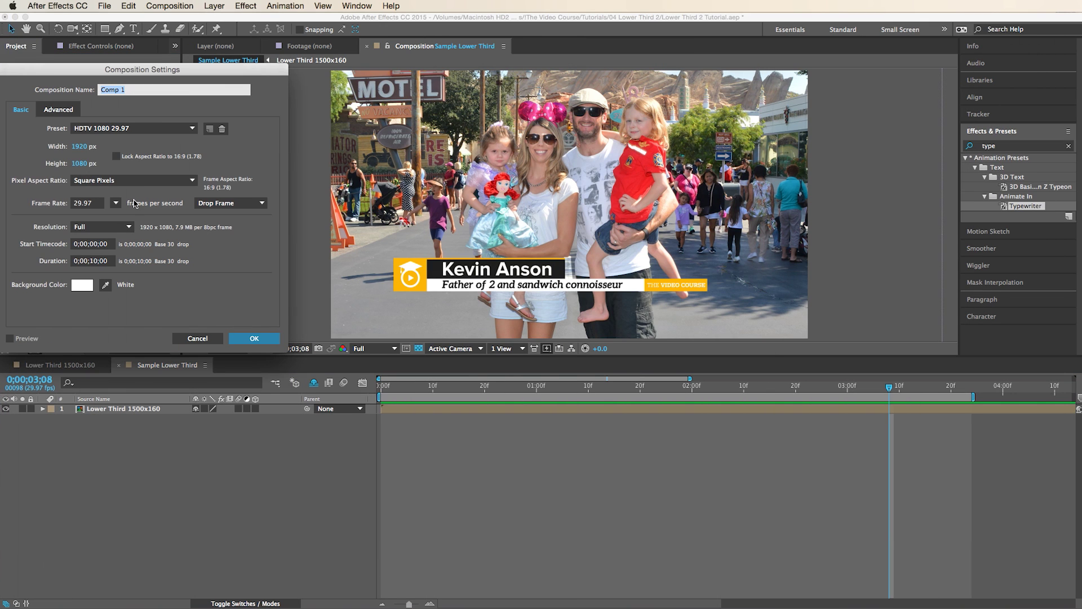
pyautogui.click(79, 146)
pyautogui.write('15')
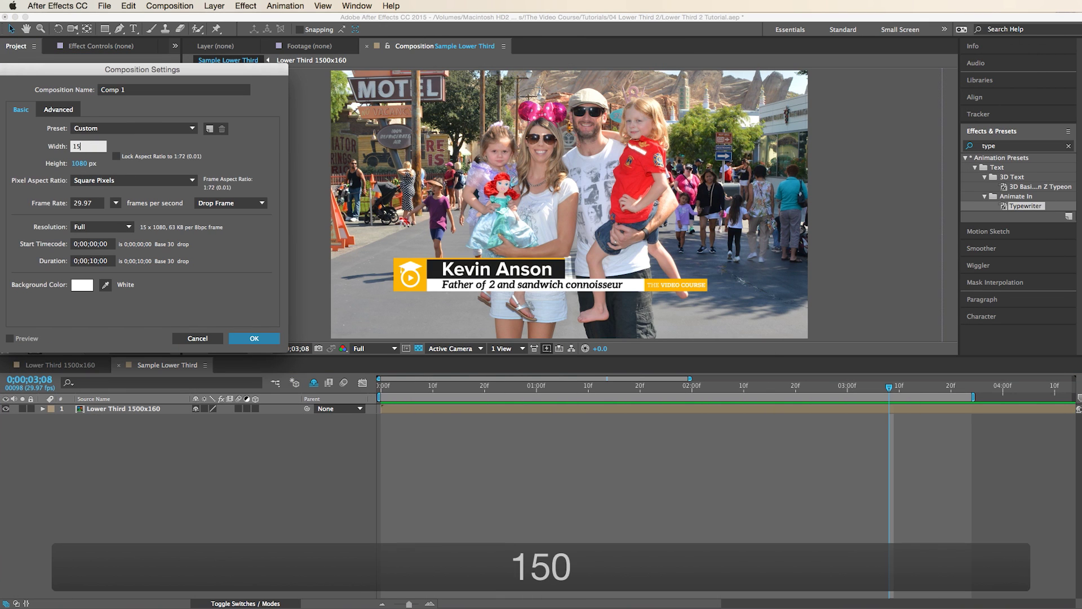
pyautogui.write('00')
pyautogui.press('Tab')
pyautogui.write('160')
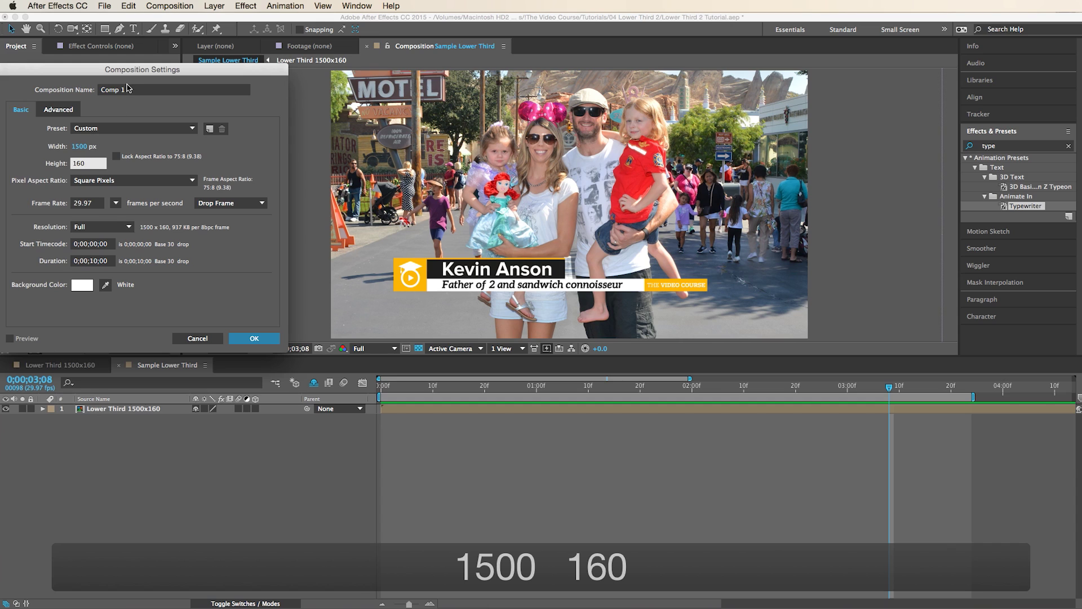
pyautogui.click(132, 90)
pyautogui.press('super+a')
pyautogui.write('Low')
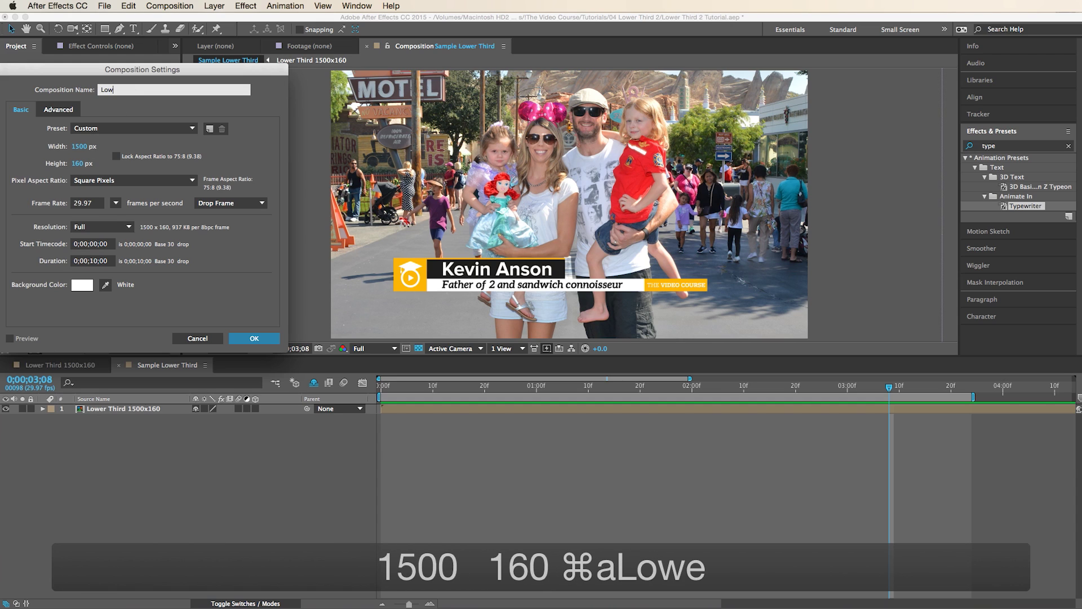
pyautogui.write('er Third')
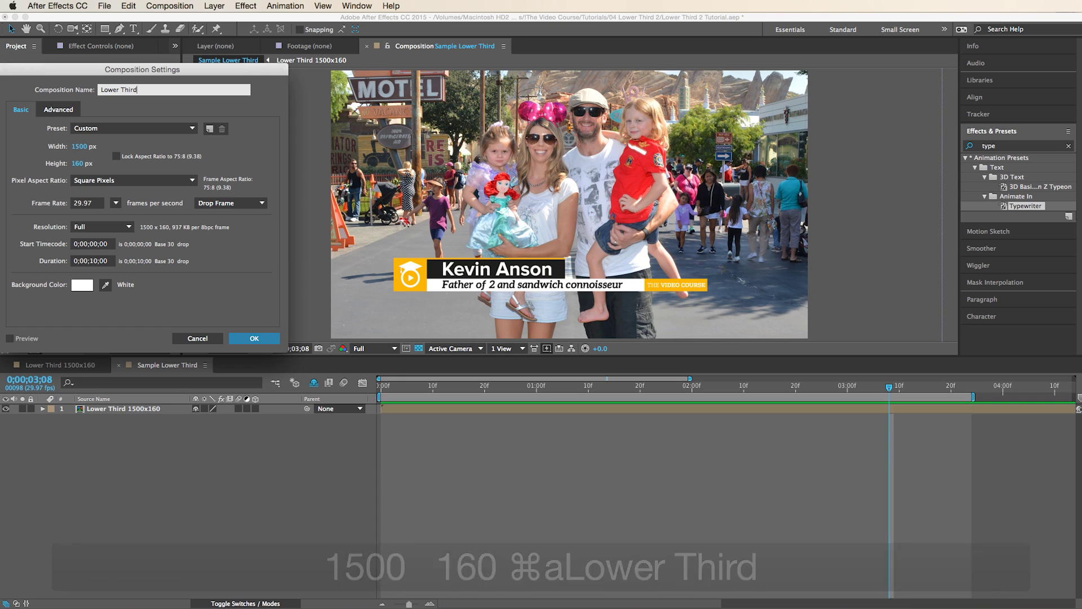
pyautogui.press('Return')
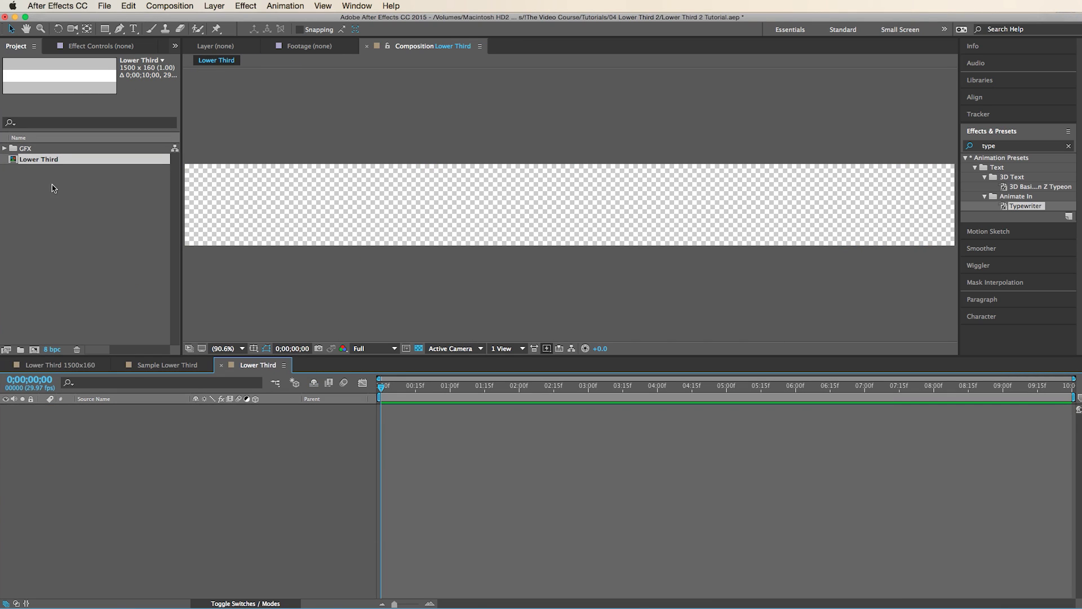
pyautogui.click(322, 5)
# - Show the grid over the Lower Third composition
pyautogui.click(370, 177)
pyautogui.click(319, 4)
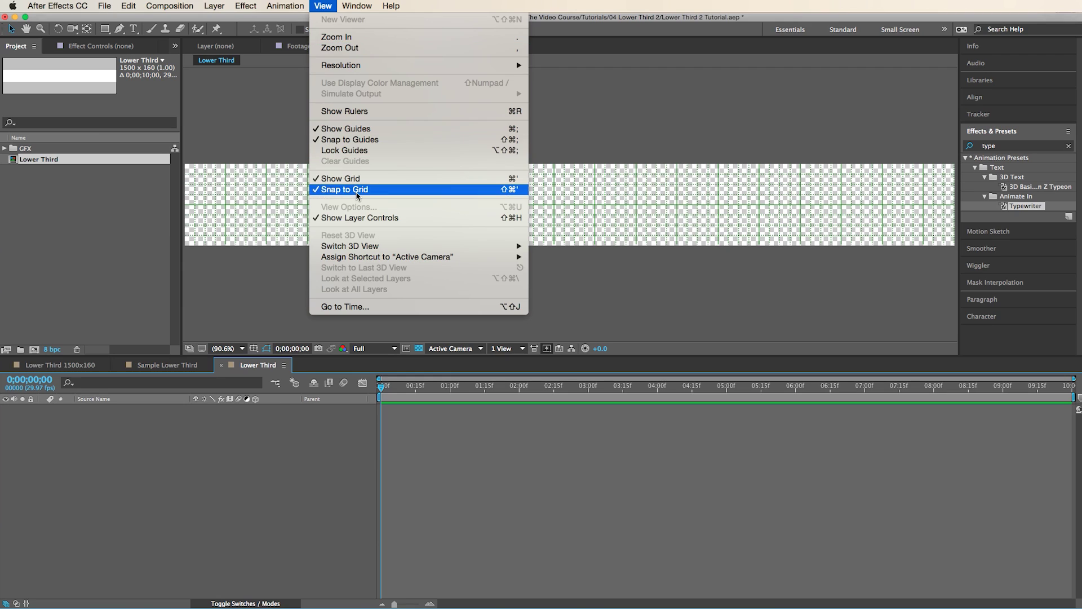
pyautogui.click(325, 6)
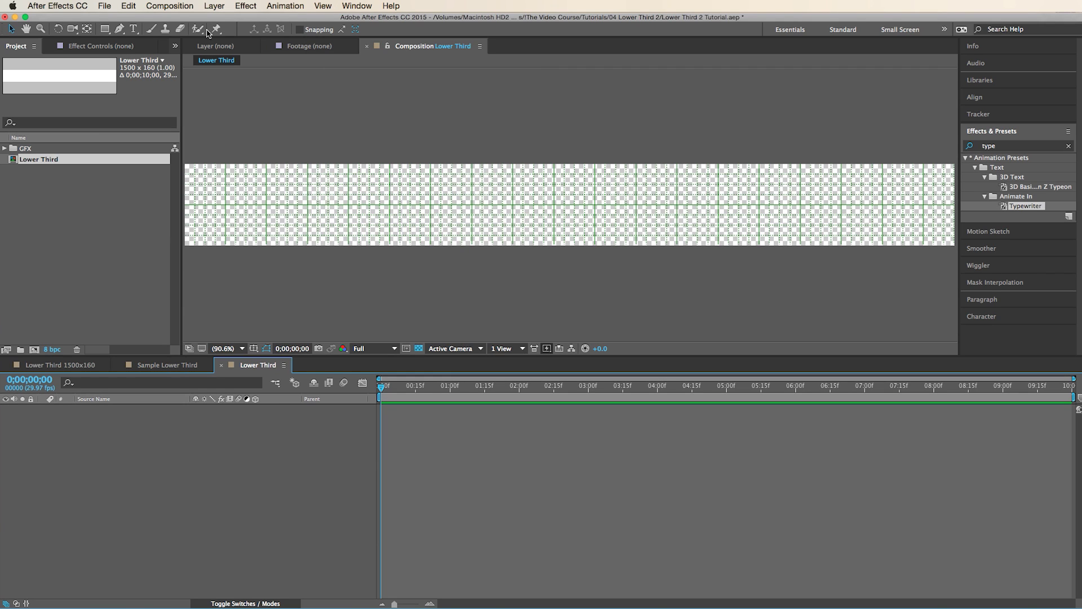
# - Drag The_Video_Course3.ai from the GFX folder into the comp as its first layer
pyautogui.click(77, 225)
pyautogui.click(5, 149)
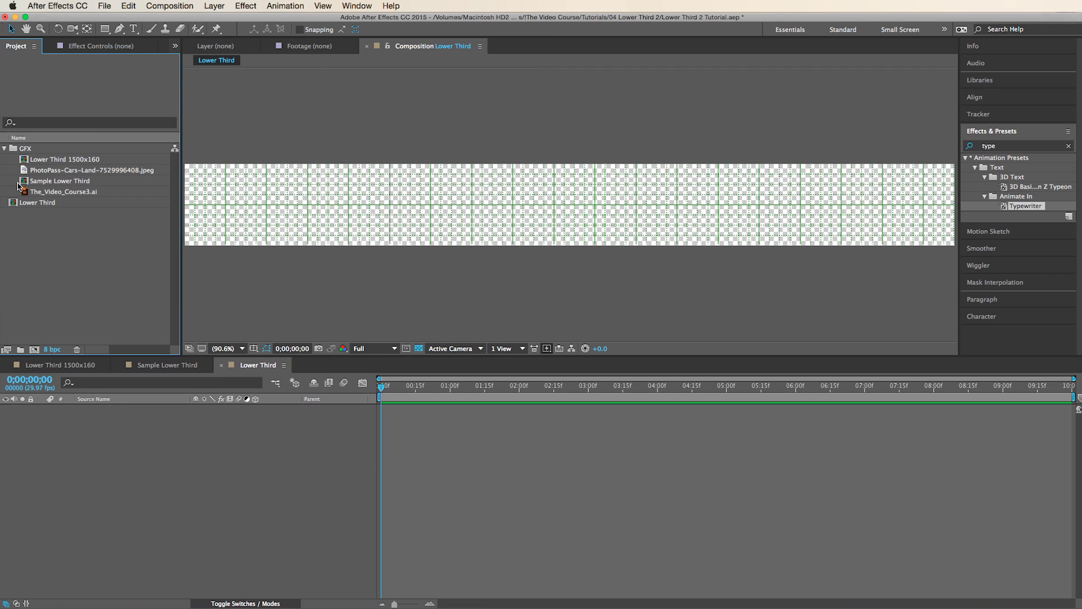
pyautogui.moveTo(25, 194); pyautogui.dragTo(554, 218)
pyautogui.click(96, 240)
pyautogui.click(5, 149)
pyautogui.click(214, 6)
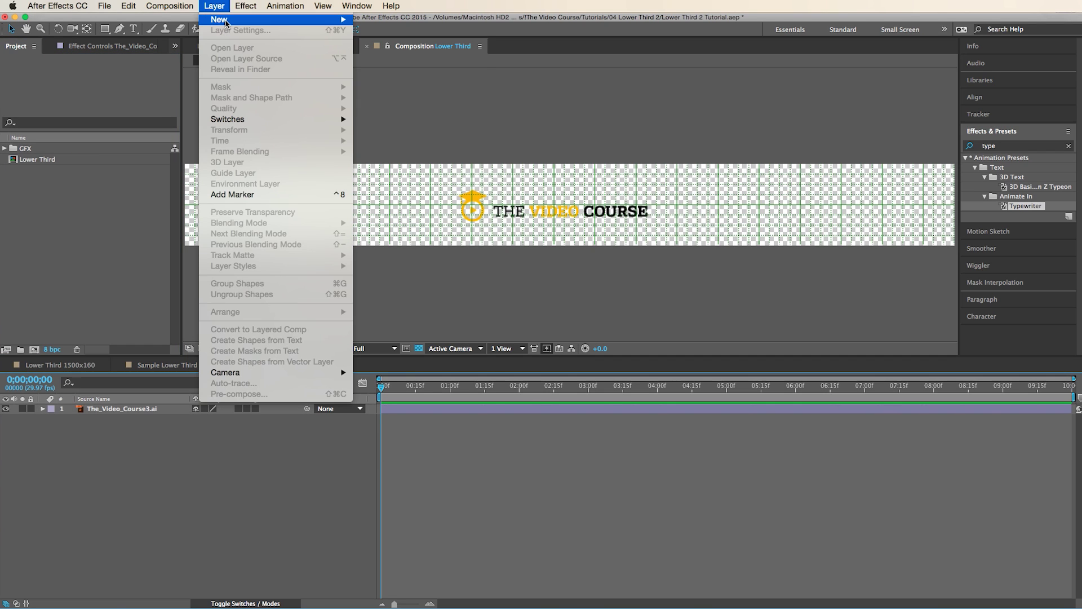
# - Draw a shape-layer block at the comp's left end, filled with the logo's sampled yellow
pyautogui.moveTo(225, 20)
pyautogui.click(401, 76)
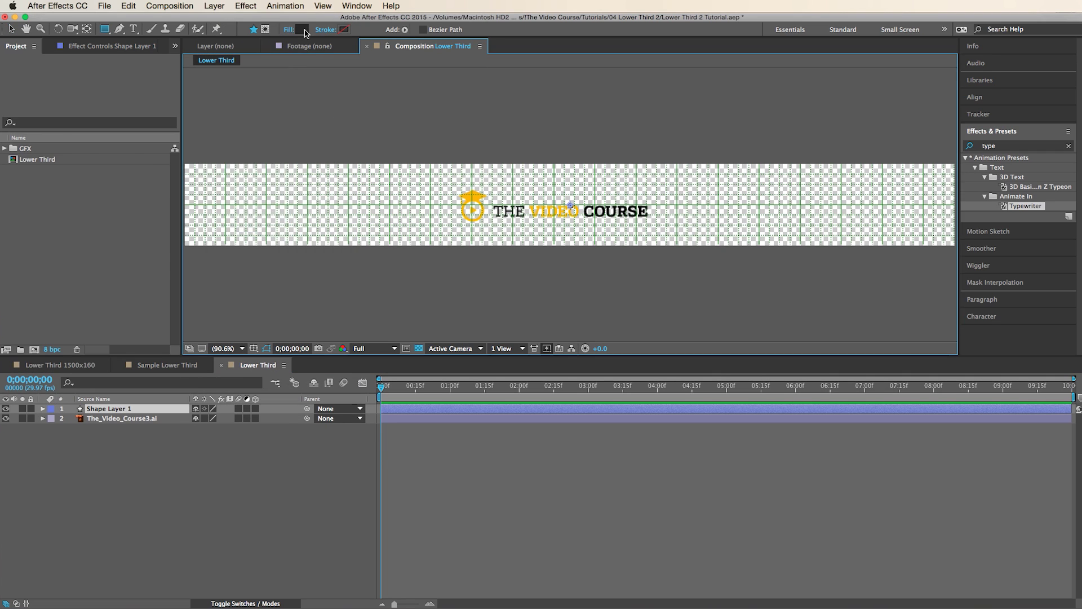
pyautogui.click(304, 29)
pyautogui.click(237, 145)
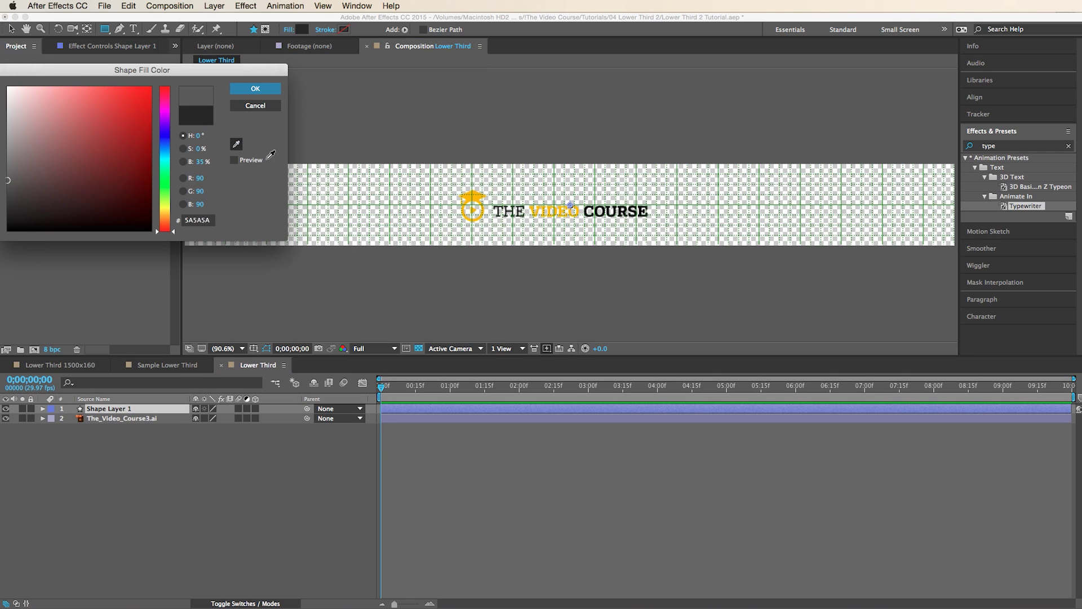
pyautogui.click(469, 200)
pyautogui.press('Return')
pyautogui.moveTo(185, 164); pyautogui.dragTo(267, 246)
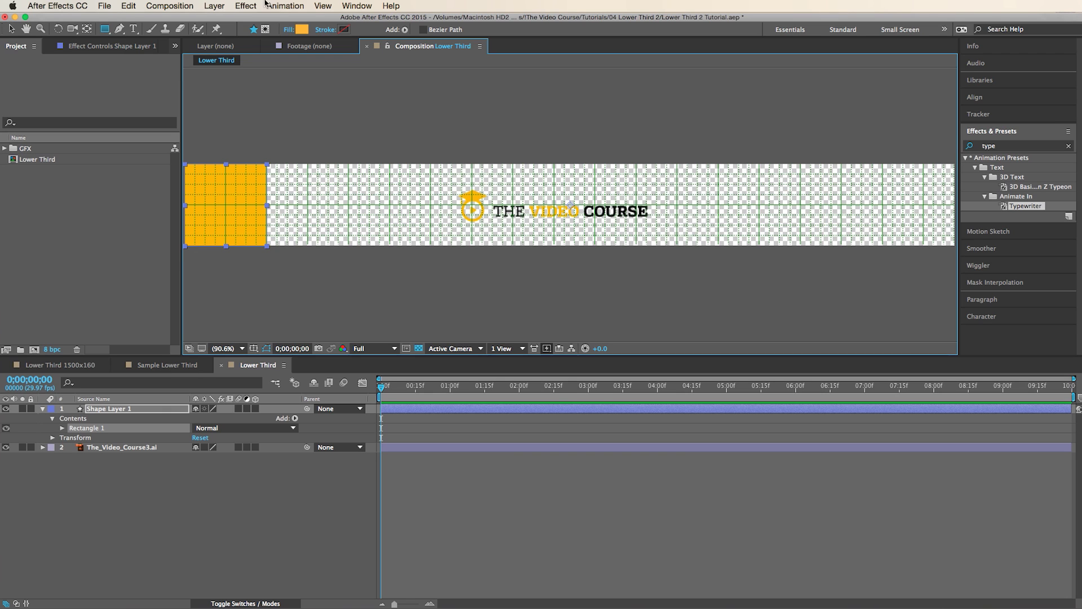
# - Draw a second shape layer with fill 1F1F1F as a dark bar across the upper middle
pyautogui.click(214, 6)
pyautogui.moveTo(237, 29)
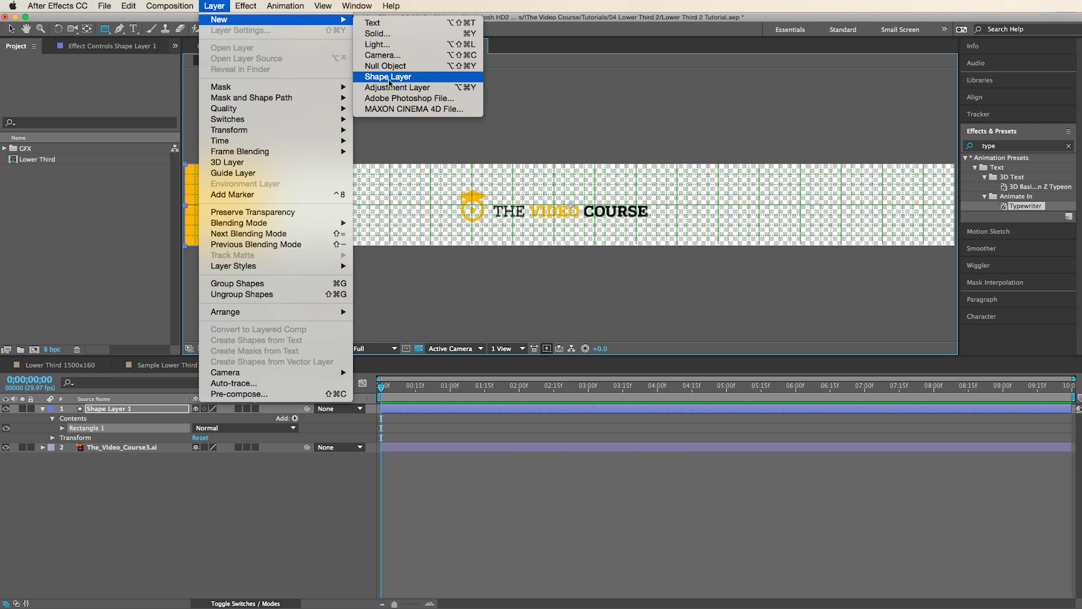
pyautogui.click(401, 77)
pyautogui.click(303, 29)
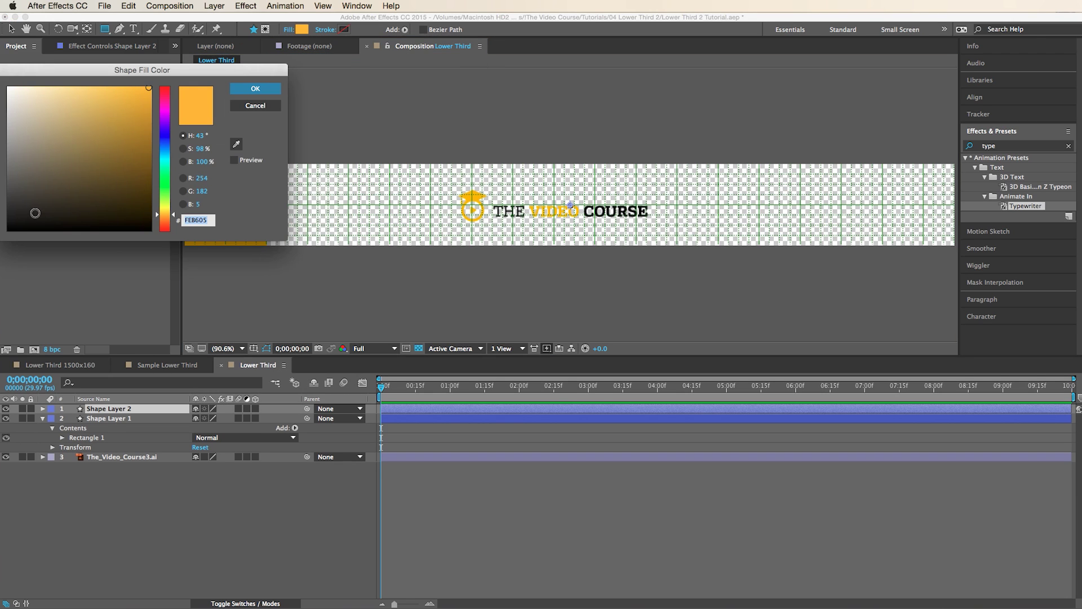
pyautogui.write('1F1F1F')
pyautogui.press('Return')
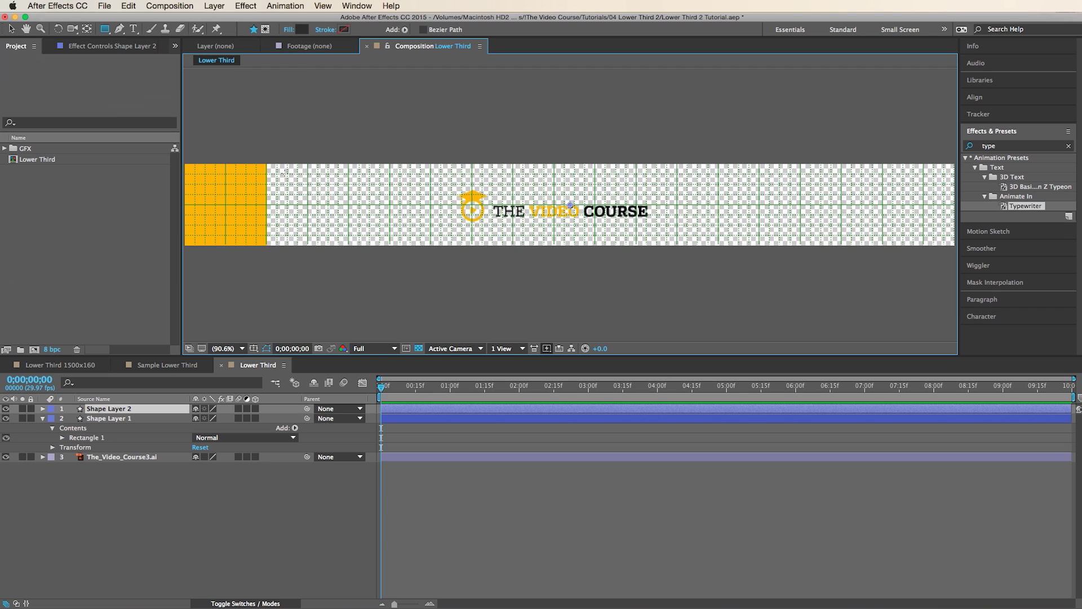
pyautogui.moveTo(268, 164)
pyautogui.mouseDown()
pyautogui.moveTo(669, 194)
pyautogui.moveTo(780, 218)
pyautogui.moveTo(780, 205)
pyautogui.moveTo(798, 223)
pyautogui.mouseUp()
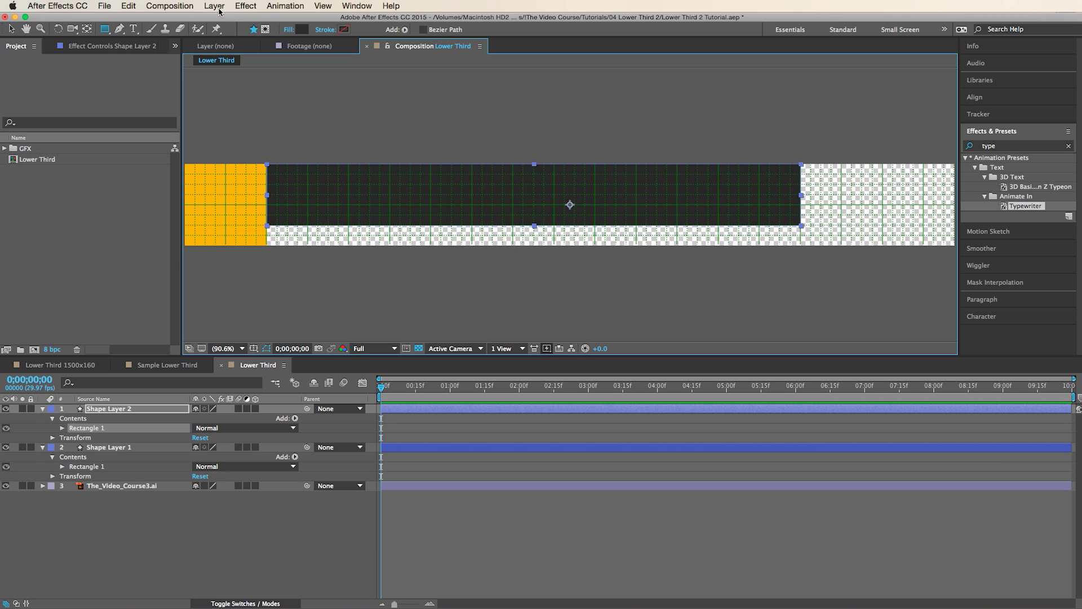
# - Draw a white-filled shape layer as a thin strip beneath the dark bar
pyautogui.click(220, 11)
pyautogui.moveTo(237, 21)
pyautogui.click(394, 76)
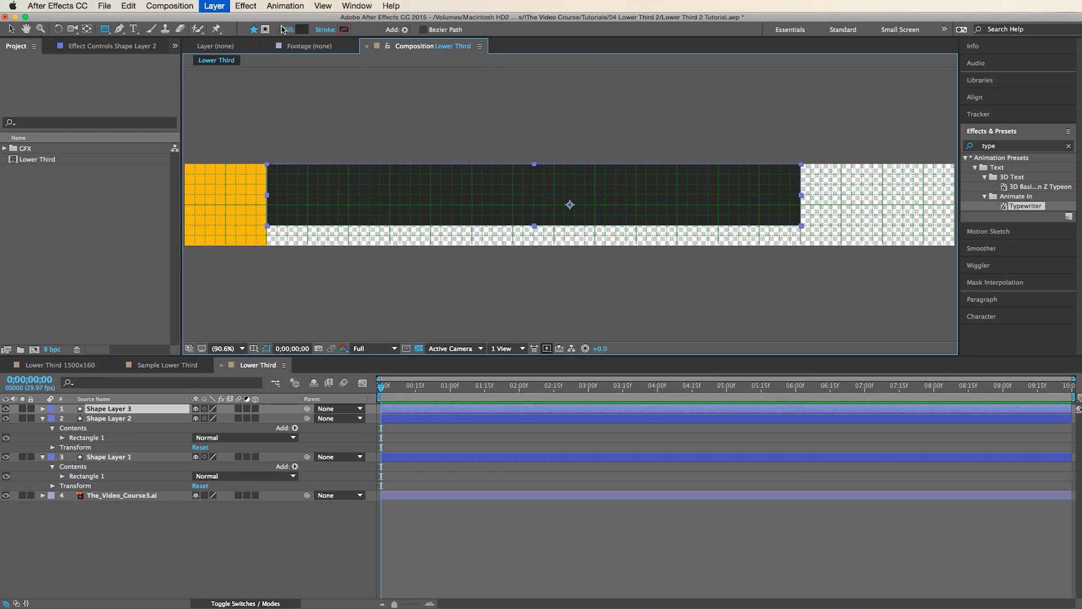
pyautogui.click(302, 29)
pyautogui.moveTo(66, 101); pyautogui.dragTo(1, 63)
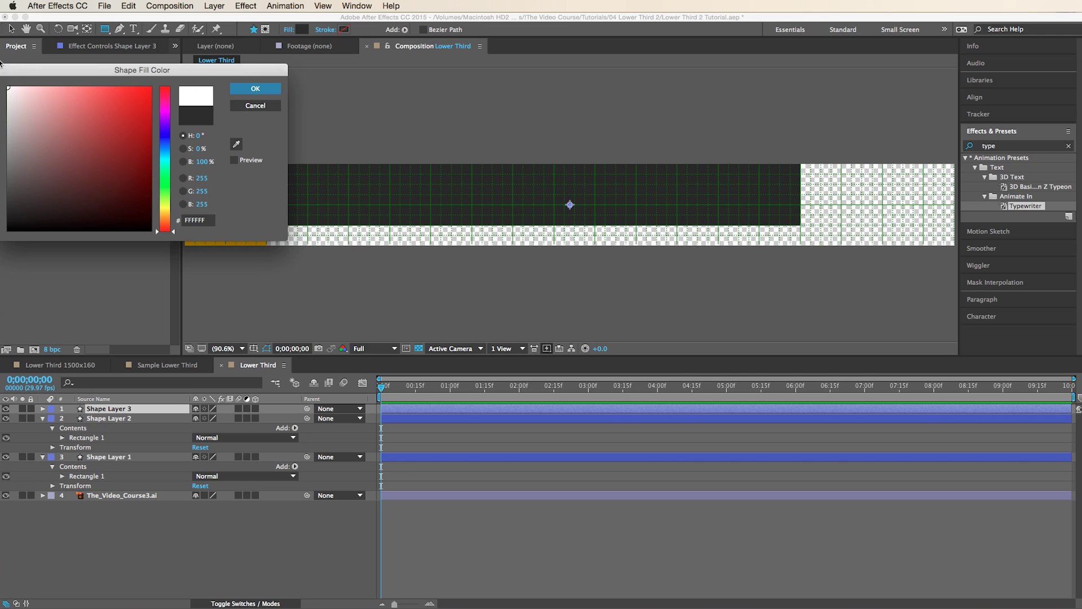
pyautogui.press('Return')
pyautogui.moveTo(267, 246)
pyautogui.mouseDown()
pyautogui.moveTo(800, 242)
pyautogui.moveTo(801, 225)
pyautogui.mouseUp()
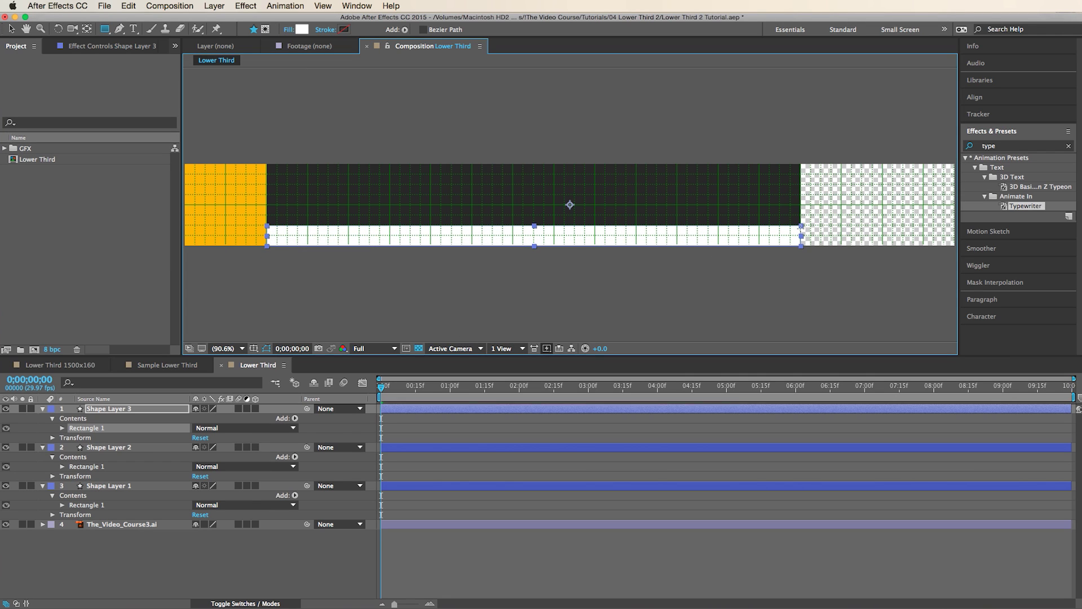
# - Draw a fourth shape layer along the lower right end and fill it orange
pyautogui.click(223, 4)
pyautogui.moveTo(227, 21)
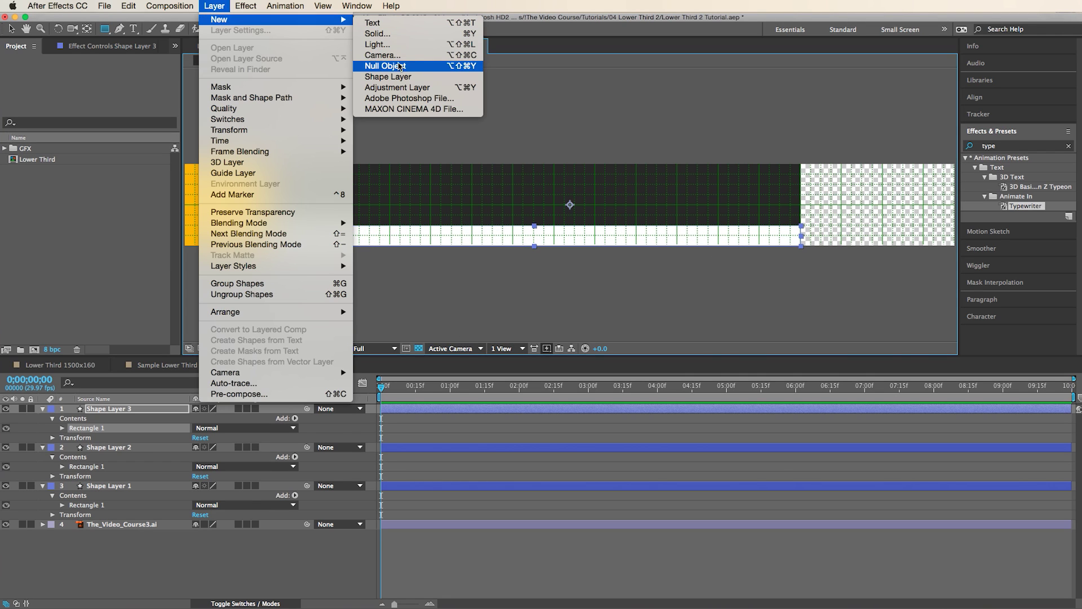
pyautogui.click(400, 78)
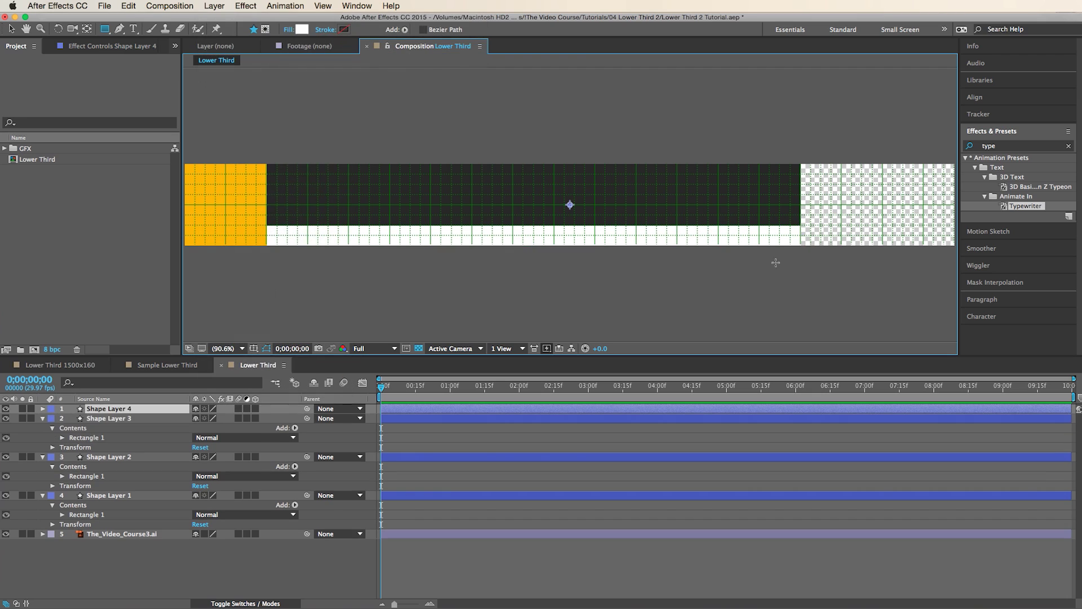
pyautogui.moveTo(800, 246); pyautogui.dragTo(965, 225)
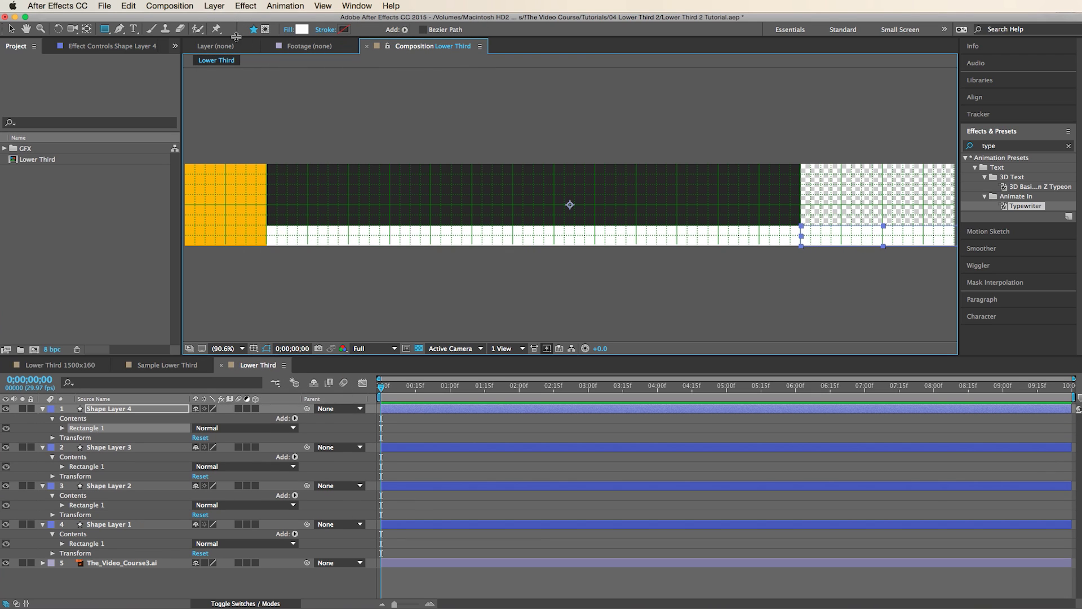
pyautogui.click(304, 29)
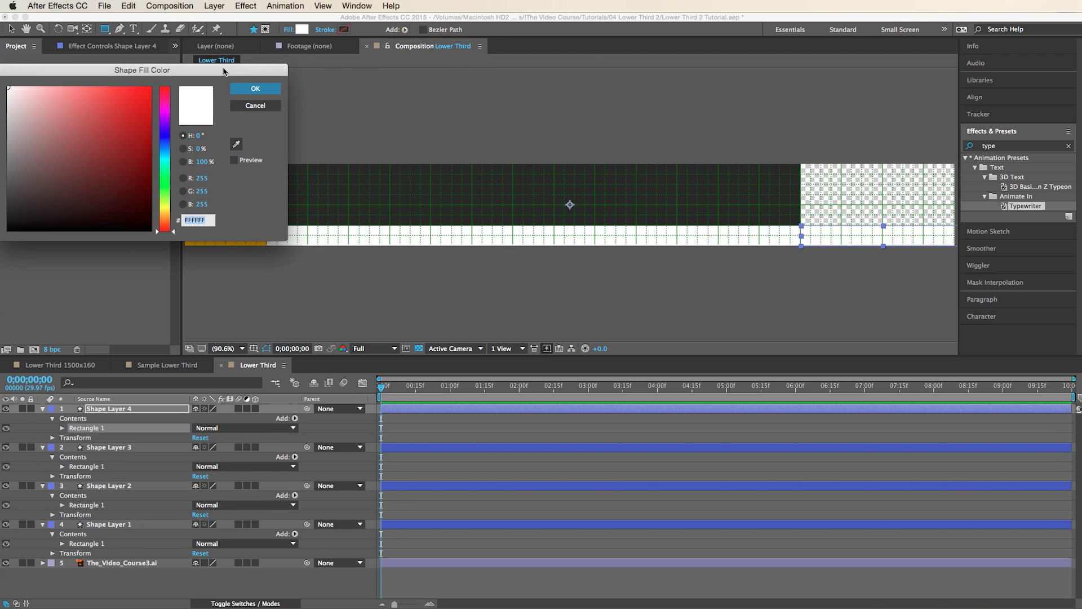
pyautogui.moveTo(224, 73); pyautogui.dragTo(258, 40)
pyautogui.click(198, 184)
pyautogui.click(183, 55)
pyautogui.click(288, 54)
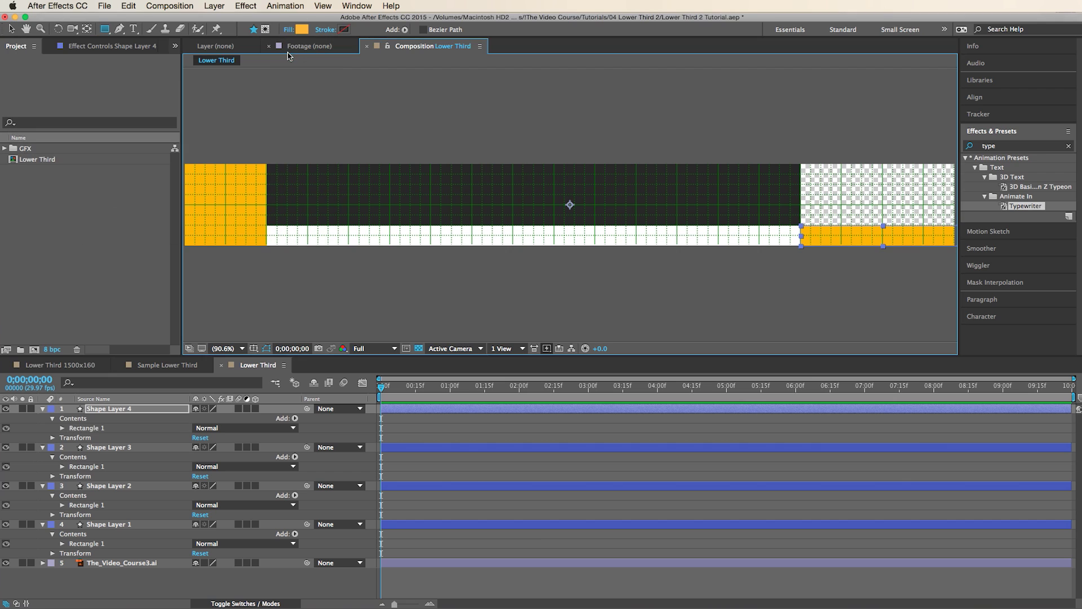
pyautogui.press('super+a')
# - Collapse layer properties and bring The_Video_Course3.ai logo layer to the top
pyautogui.press('u')
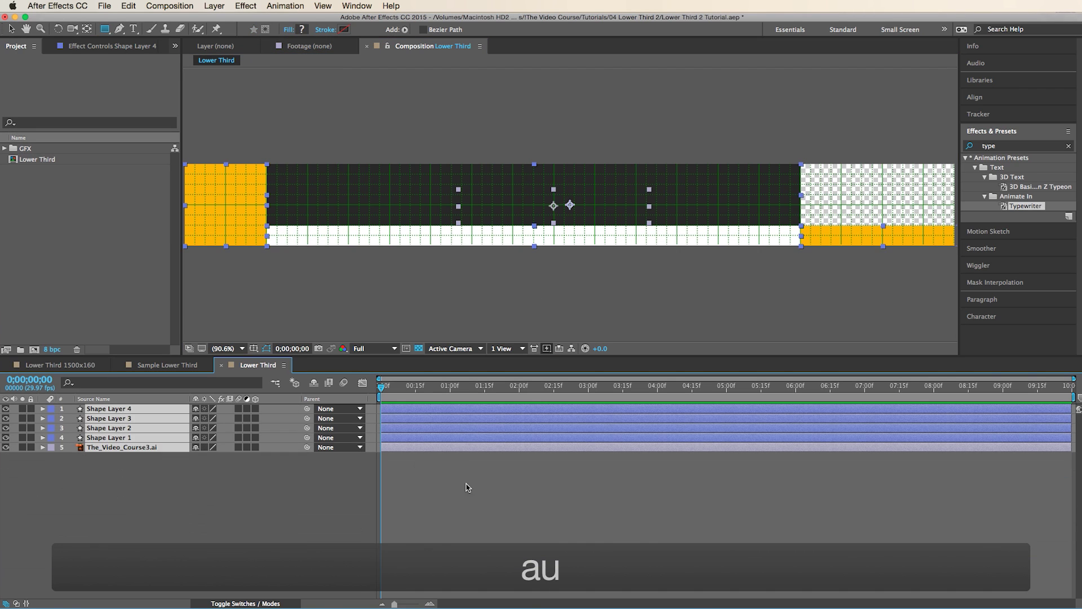
pyautogui.click(442, 457)
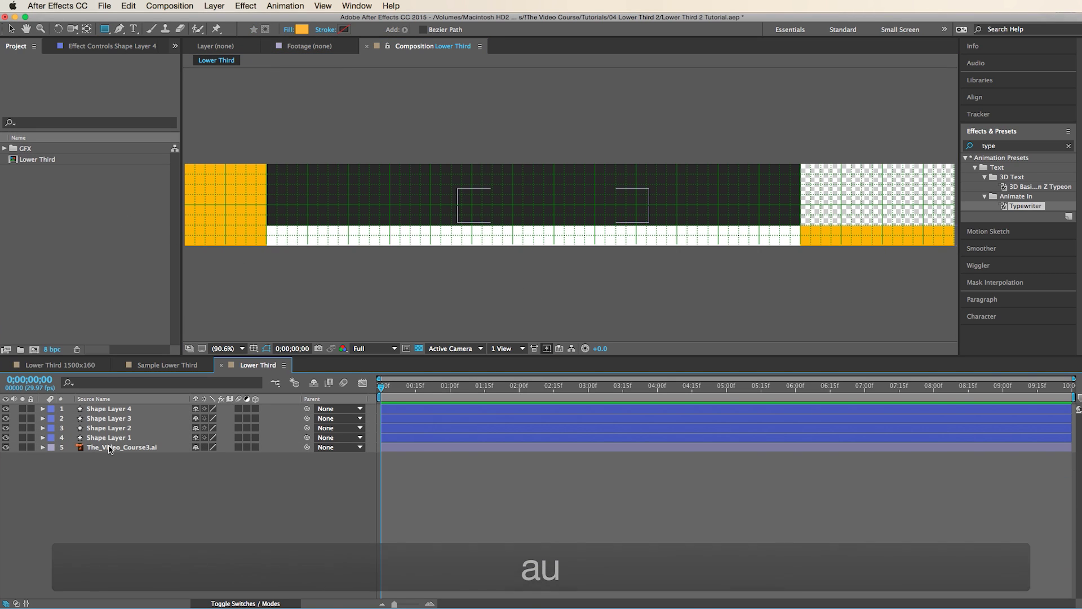
pyautogui.click(518, 223)
pyautogui.press('super+shift+bracketright')
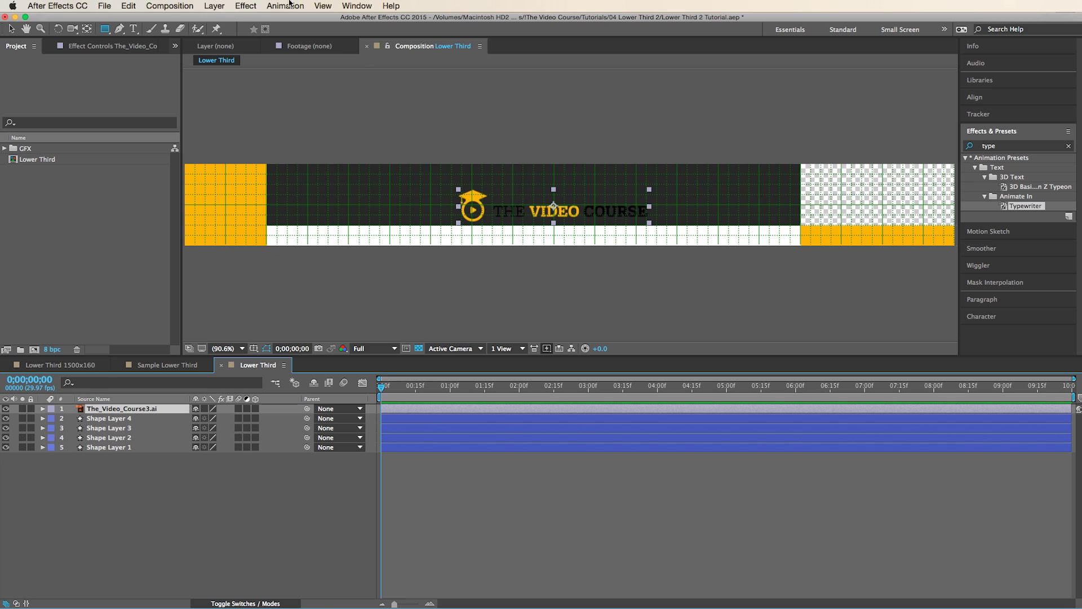
# - Apply a Generate > Fill effect to the logo with the colour set to white
pyautogui.click(248, 6)
pyautogui.moveTo(282, 156)
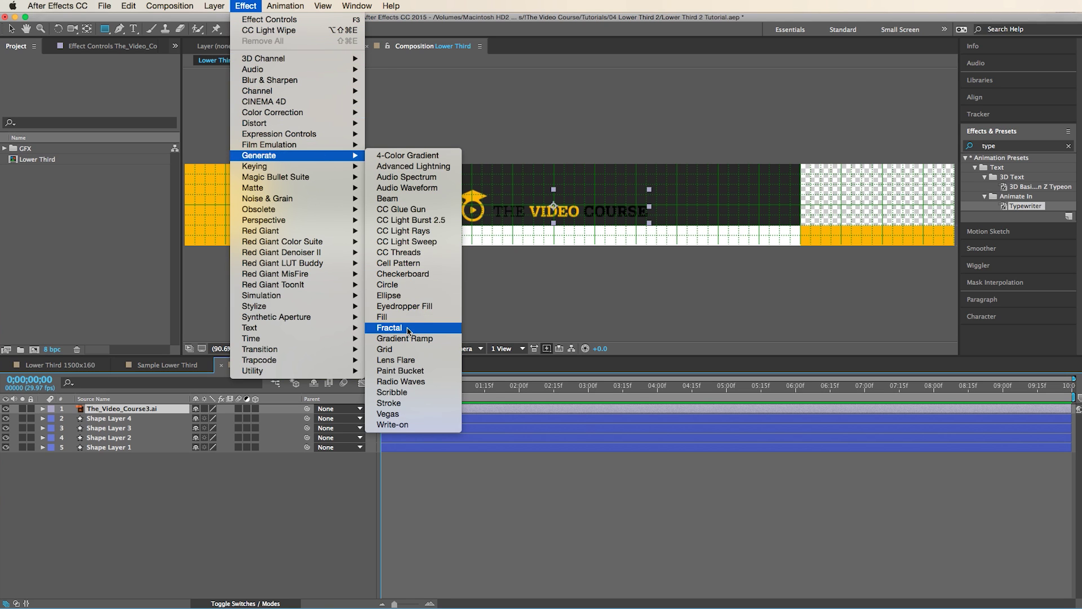
pyautogui.click(388, 317)
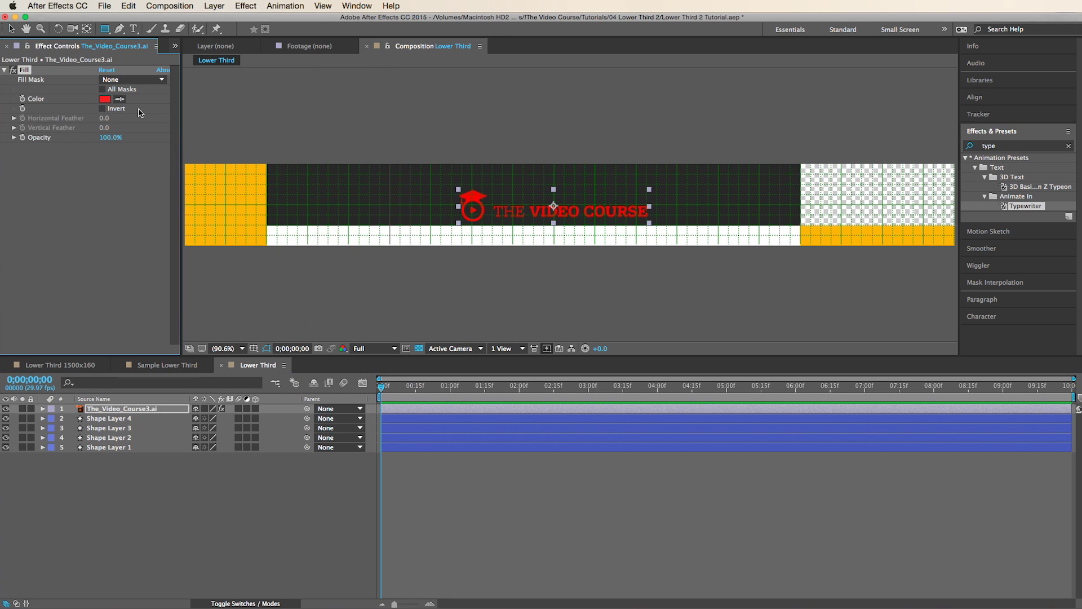
pyautogui.click(104, 99)
pyautogui.moveTo(53, 128); pyautogui.dragTo(20, 17)
pyautogui.press('Return')
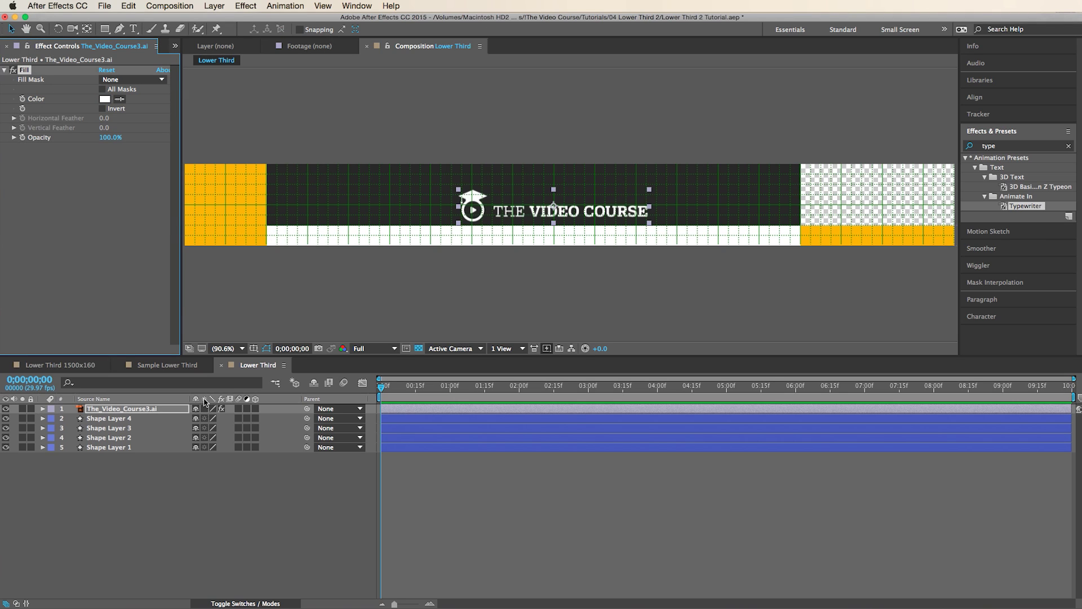
# - Mask the logo layer with a rectangle so only the cap-and-play icon shows
pyautogui.click(205, 408)
pyautogui.moveTo(474, 198); pyautogui.dragTo(378, 199)
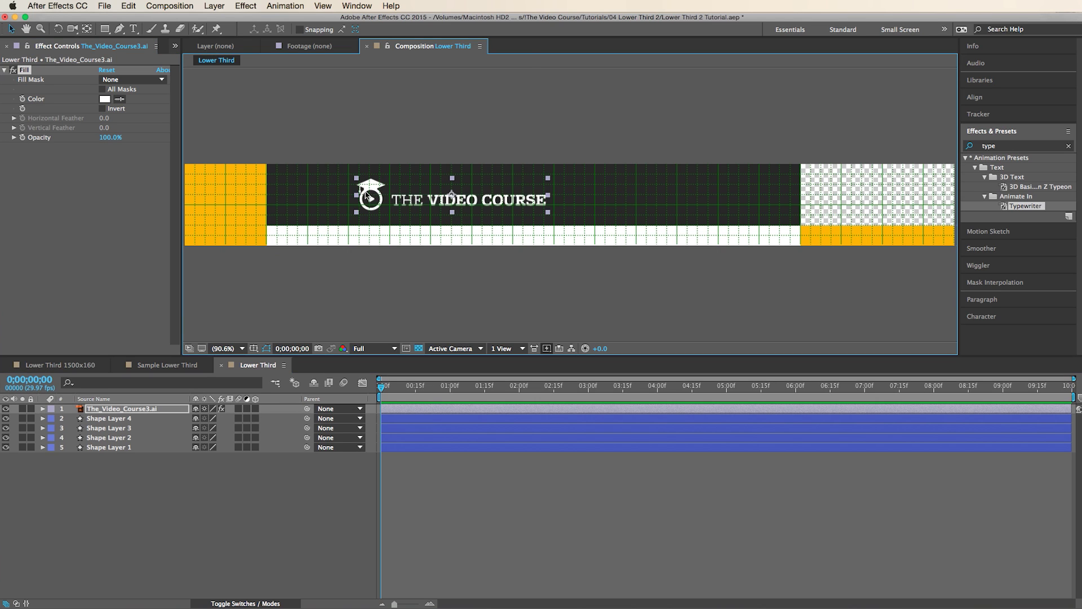
pyautogui.click(323, 5)
pyautogui.click(372, 188)
pyautogui.press('q')
pyautogui.moveTo(347, 171); pyautogui.dragTo(387, 216)
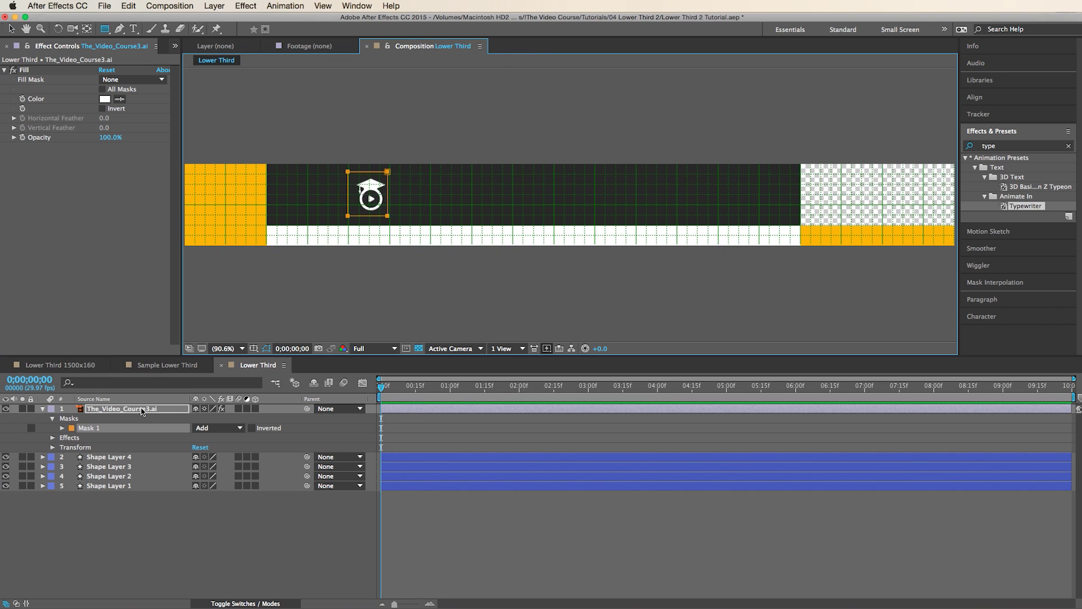
# - Scale the logo icon to 207% and position it inside the left yellow block
pyautogui.press('y')
pyautogui.click(451, 195)
pyautogui.press('s')
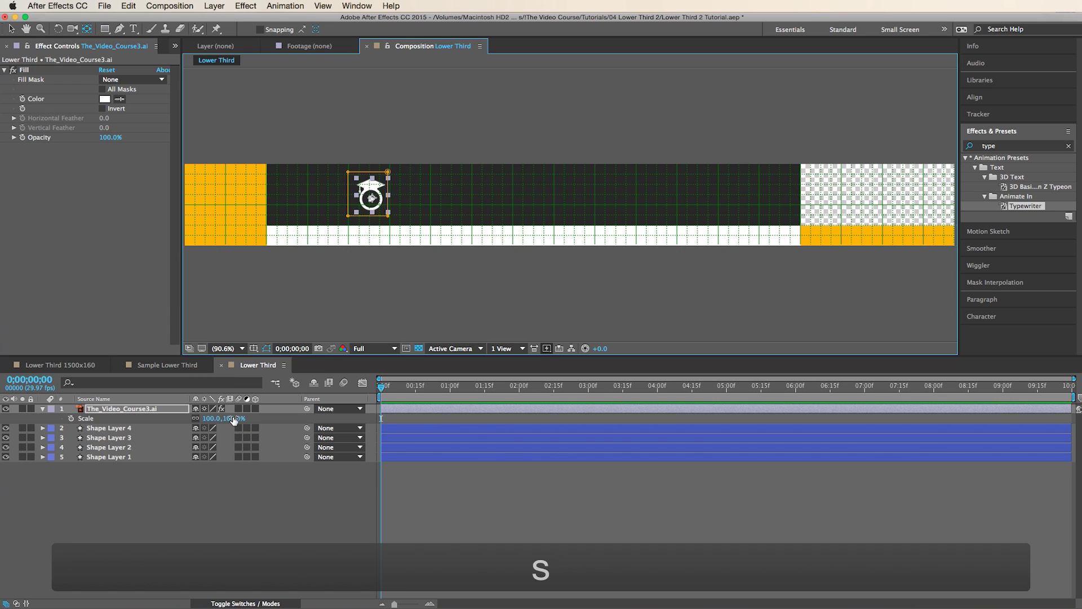
pyautogui.moveTo(214, 423); pyautogui.dragTo(248, 423)
pyautogui.press('v')
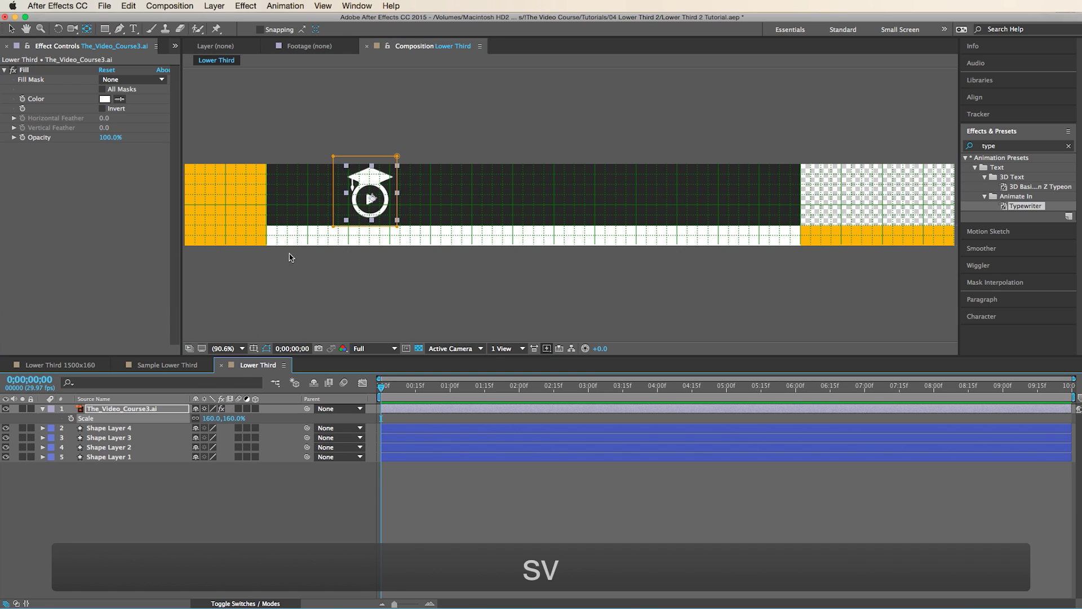
pyautogui.moveTo(355, 200); pyautogui.dragTo(217, 211)
pyautogui.moveTo(216, 424); pyautogui.dragTo(242, 424)
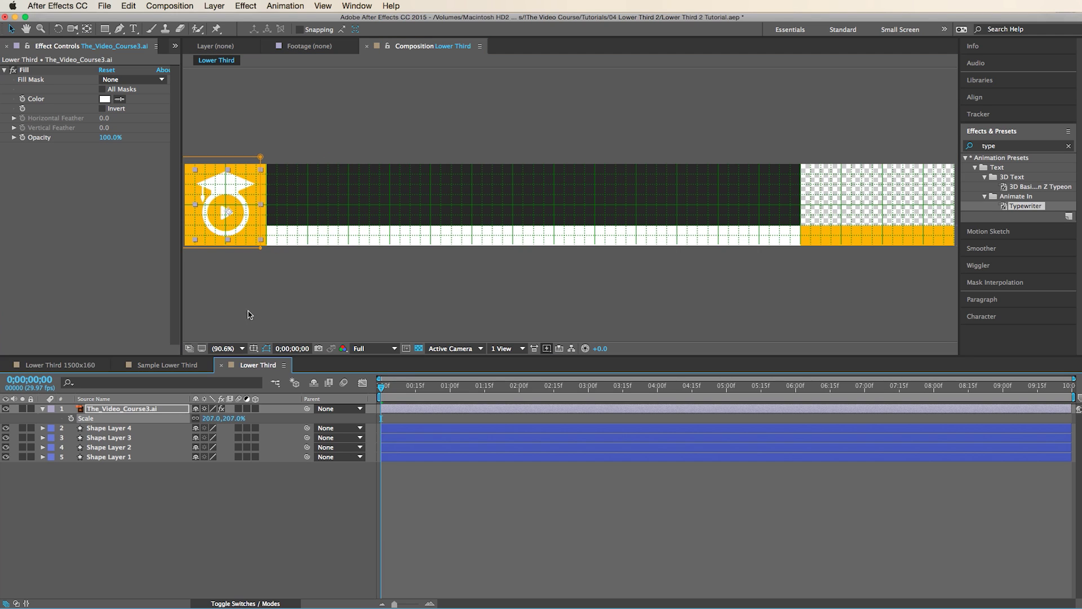
pyautogui.moveTo(227, 212); pyautogui.dragTo(229, 211)
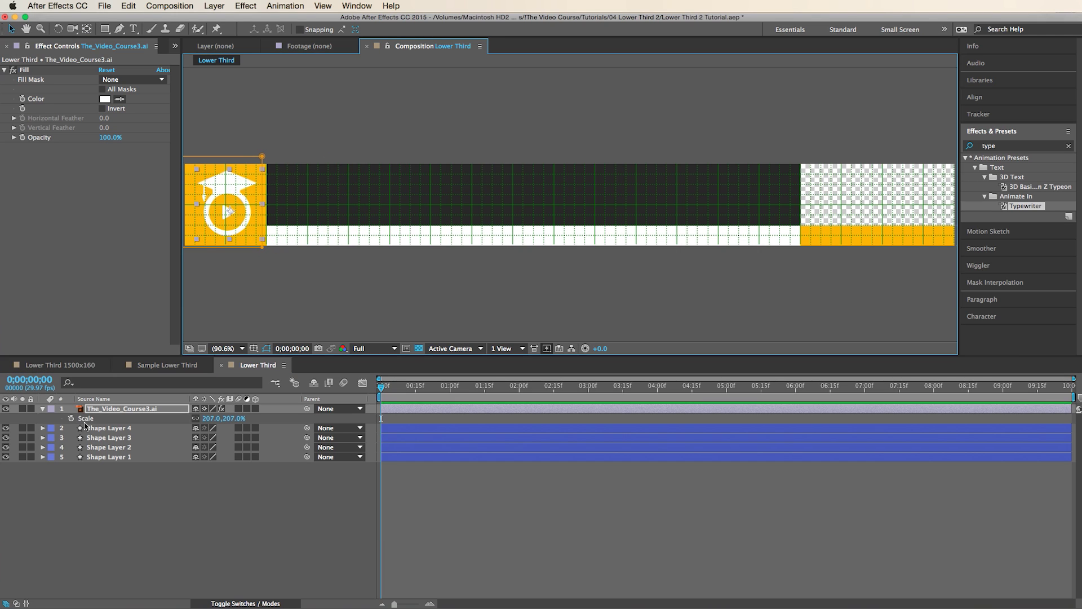
# - Duplicate the logo layer, delete the copy's mask, and move the full artwork right
pyautogui.press('super+d')
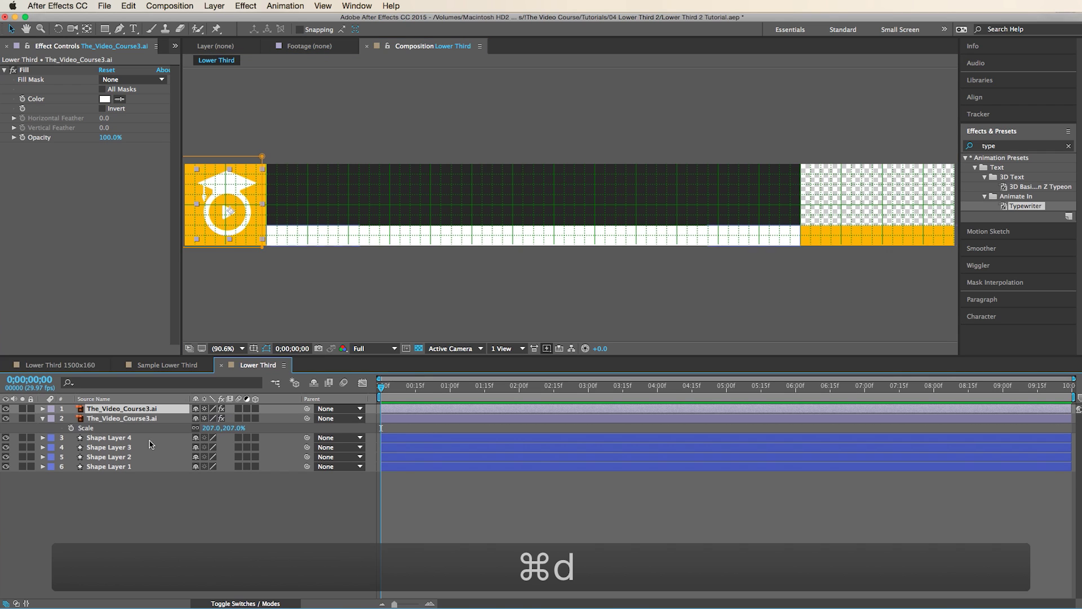
pyautogui.press('m')
pyautogui.click(95, 420)
pyautogui.press('Delete')
pyautogui.press('v')
pyautogui.moveTo(330, 192)
pyautogui.mouseDown()
pyautogui.moveTo(463, 183)
pyautogui.moveTo(442, 202)
pyautogui.moveTo(739, 230)
pyautogui.mouseUp()
# - Centre the anchor on THE VIDEO COURSE title, scale it to 85%, and fit it into the lower-right strip
pyautogui.press('q')
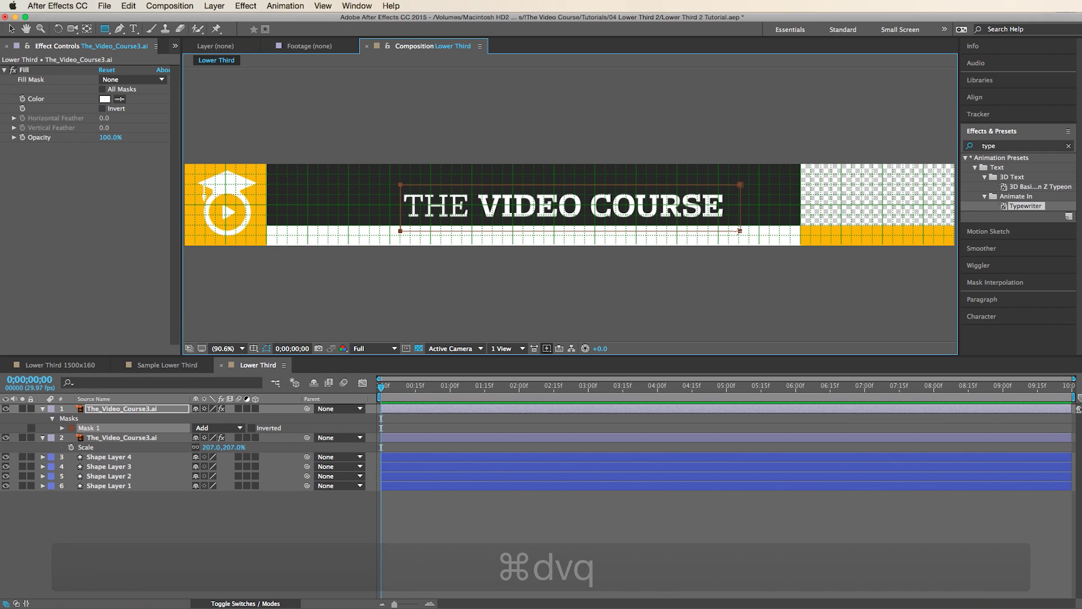
pyautogui.click(149, 410)
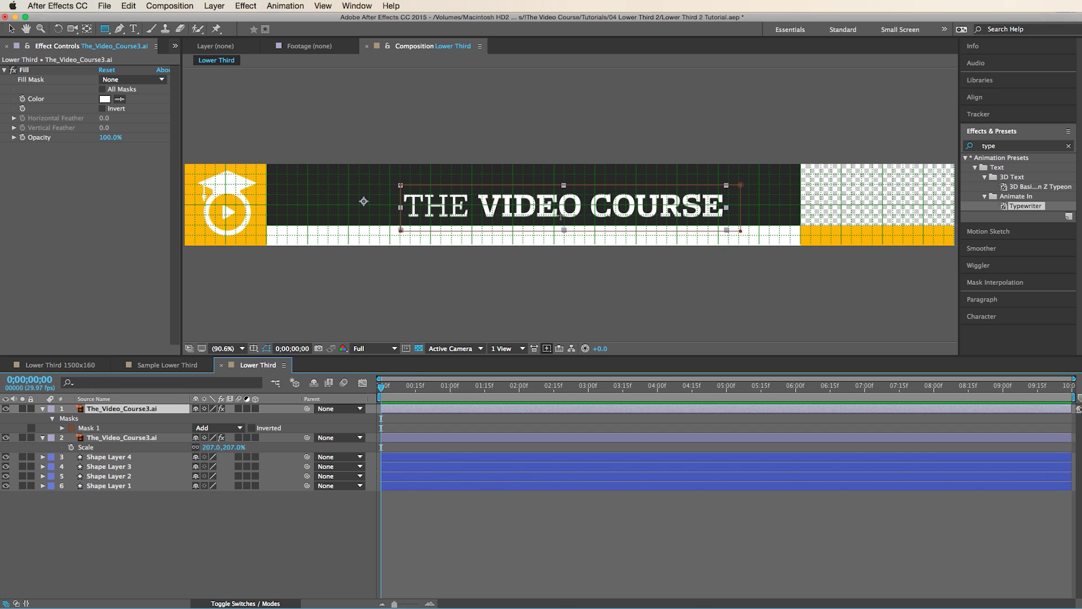
pyautogui.press('y')
pyautogui.moveTo(364, 201); pyautogui.dragTo(564, 207)
pyautogui.press('s')
pyautogui.moveTo(214, 419); pyautogui.dragTo(158, 419)
pyautogui.press('v')
pyautogui.moveTo(599, 212); pyautogui.dragTo(882, 241)
pyautogui.moveTo(213, 419); pyautogui.dragTo(200, 420)
pyautogui.moveTo(878, 243); pyautogui.dragTo(911, 240)
# - Hide the composition grid
pyautogui.click(596, 521)
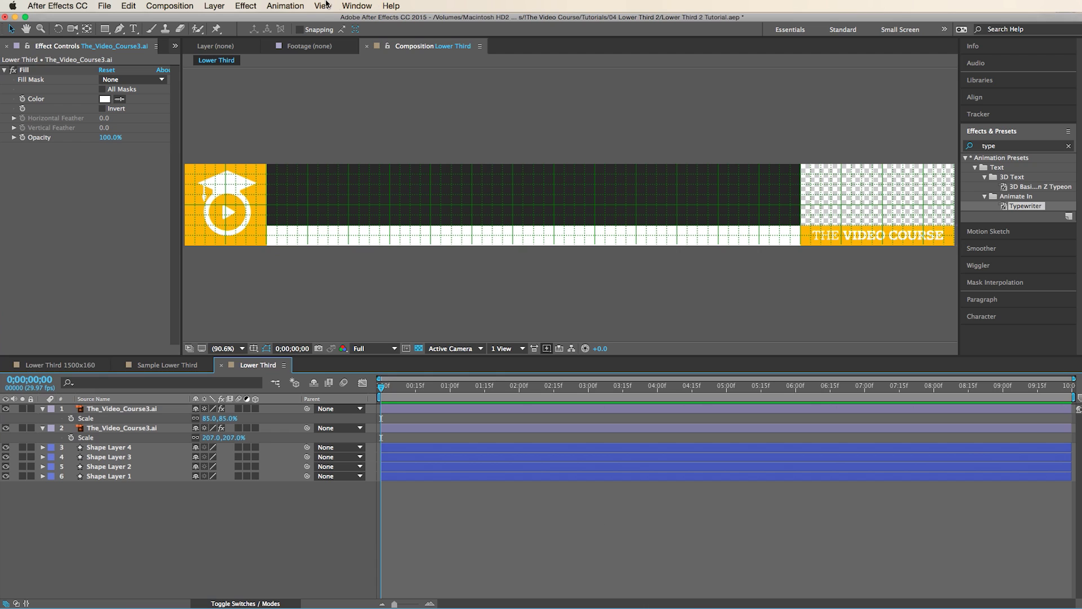
pyautogui.click(324, 6)
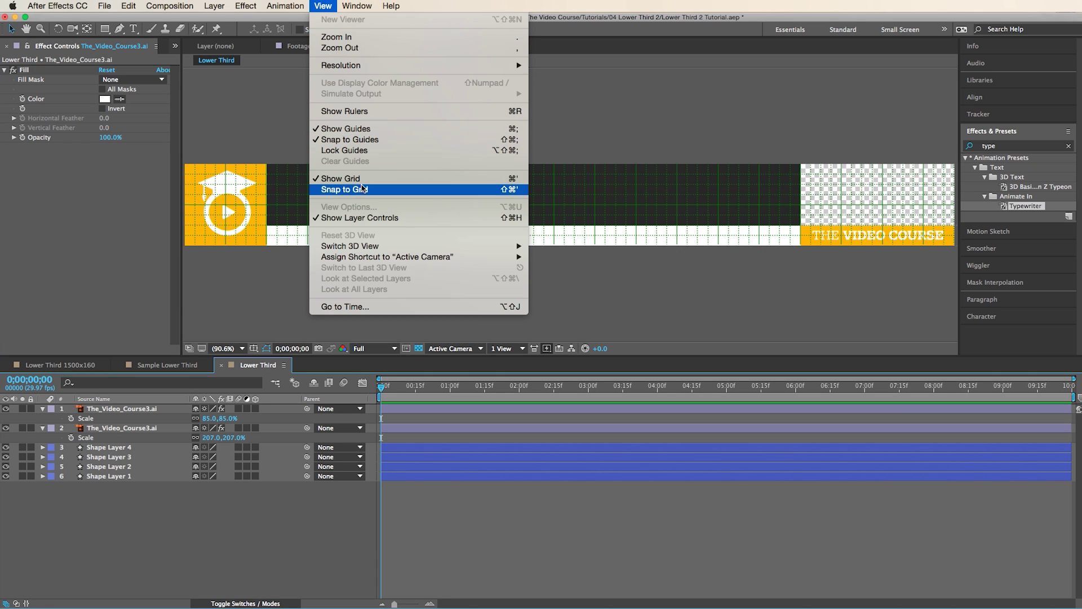
pyautogui.click(364, 181)
pyautogui.press('super+t')
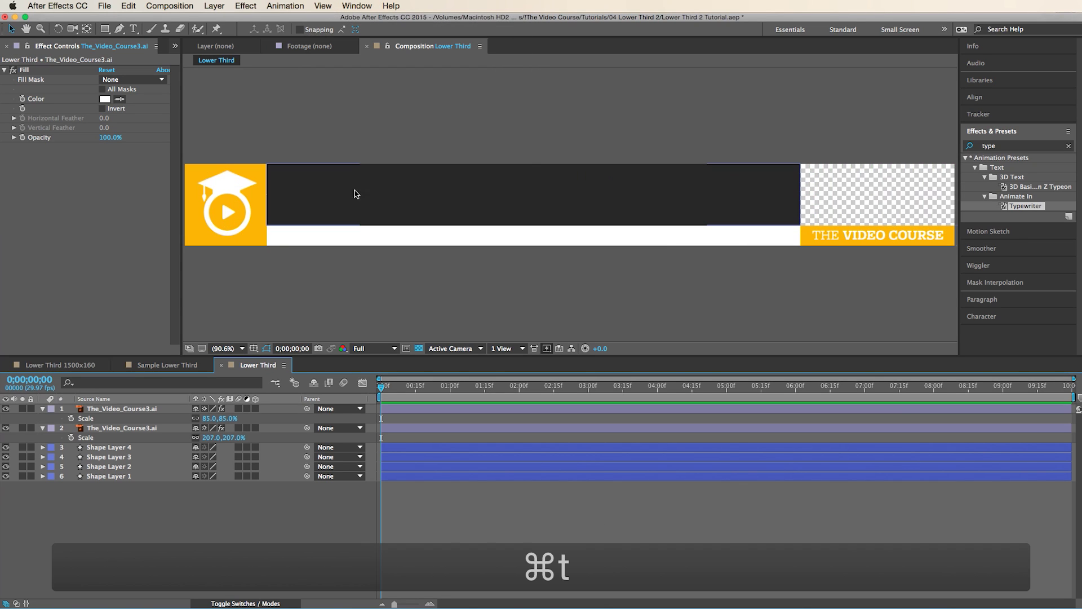
# - Type the person's full name in the dark bar and scale it up large
pyautogui.click(340, 193)
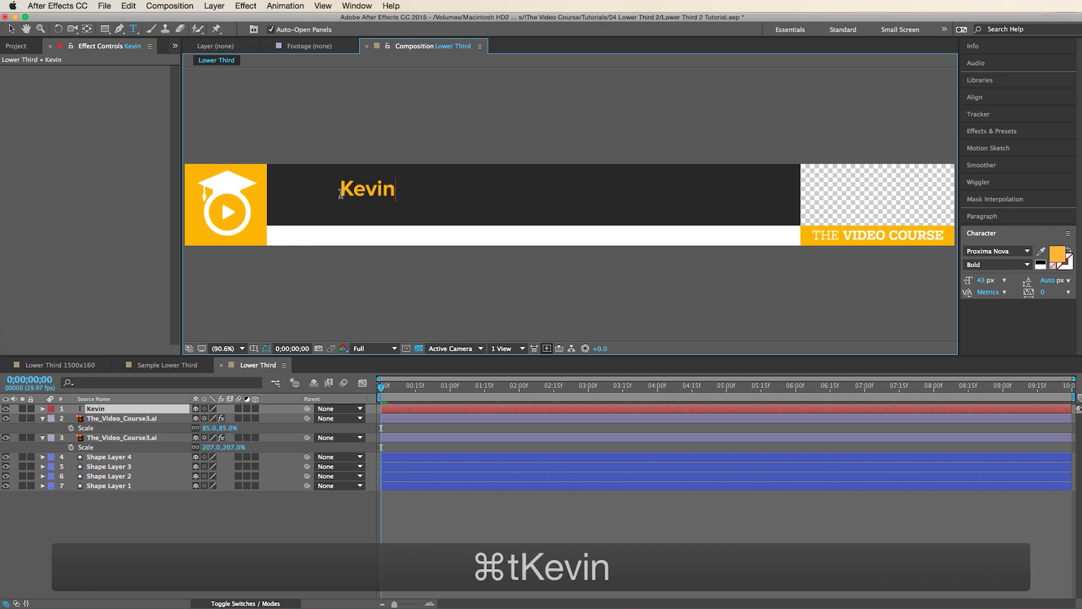
pyautogui.click(105, 411)
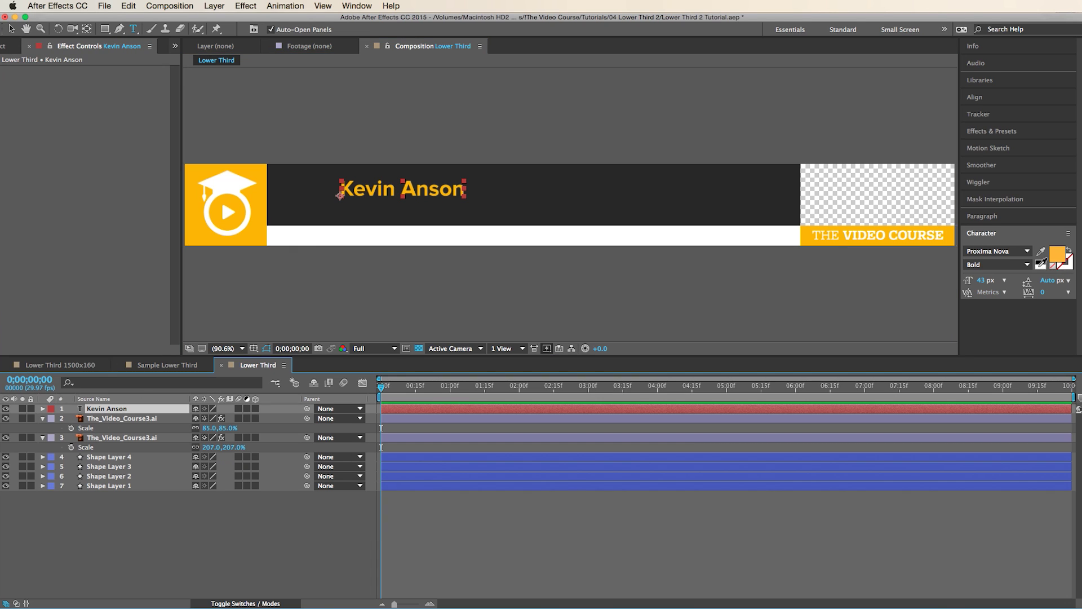
pyautogui.press('v')
pyautogui.click(483, 176)
pyautogui.moveTo(679, 168); pyautogui.dragTo(613, 209)
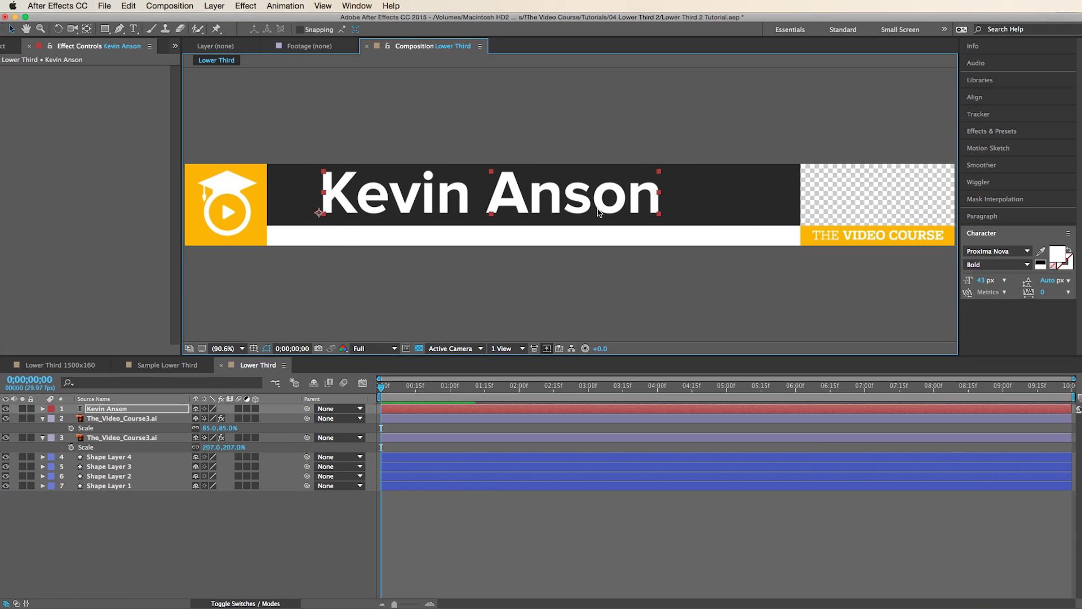
pyautogui.hotkey('ctrl', 't')
pyautogui.click(338, 240)
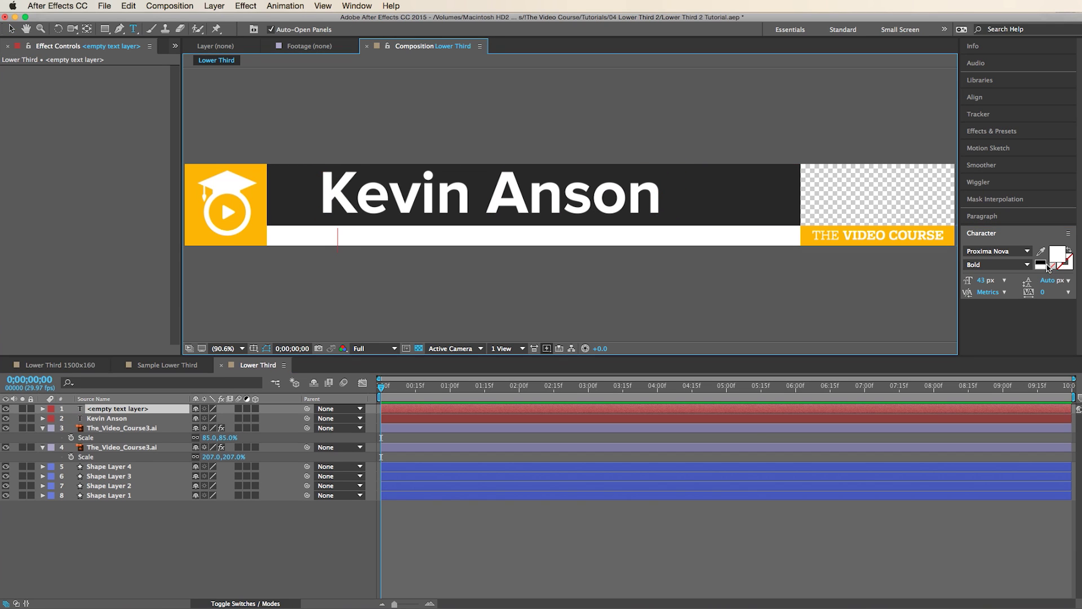
# - Type 'Father of 2 and sandwich connoisseur' in black in the white bar
pyautogui.click(1069, 250)
pyautogui.click(344, 241)
pyautogui.write('Sa')
pyautogui.press('BackSpace')
pyautogui.press('BackSpace')
pyautogui.write('Father of')
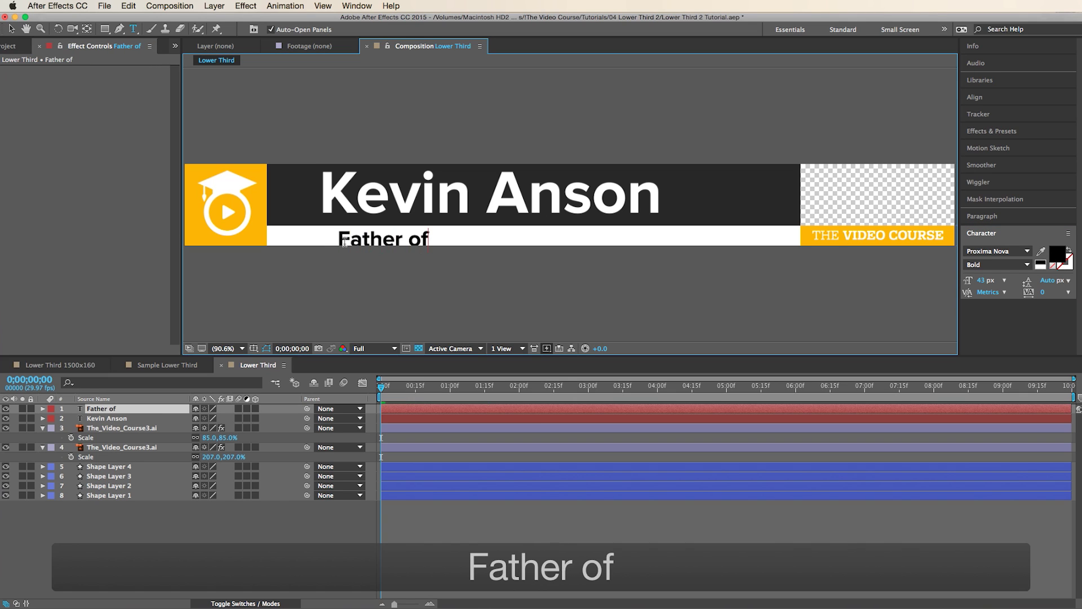
pyautogui.write(' 2 and sa')
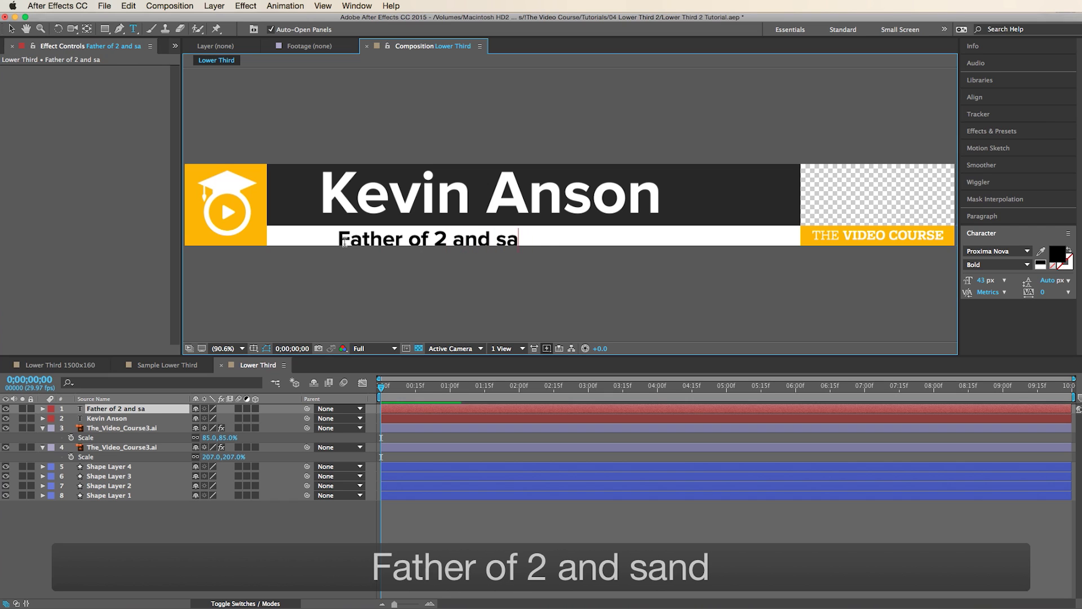
pyautogui.write('ndwich connoi')
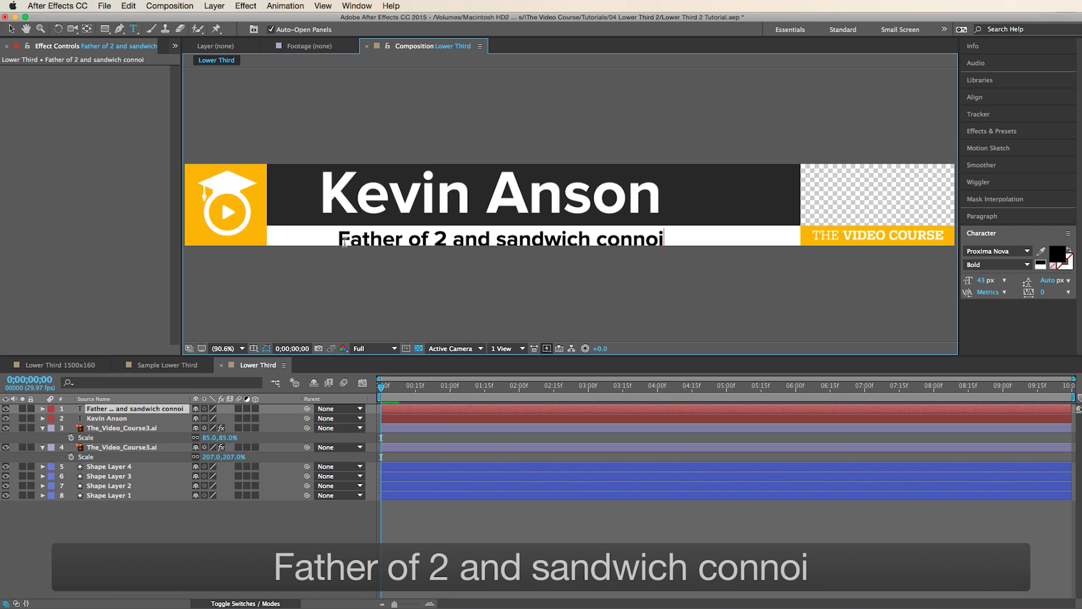
pyautogui.write('sseur')
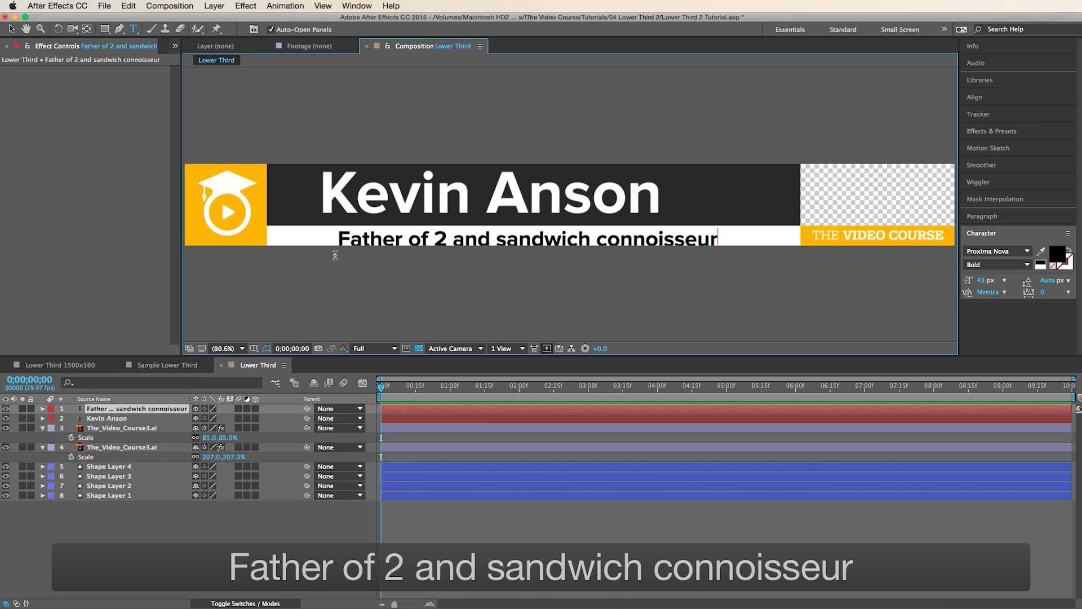
pyautogui.click(111, 407)
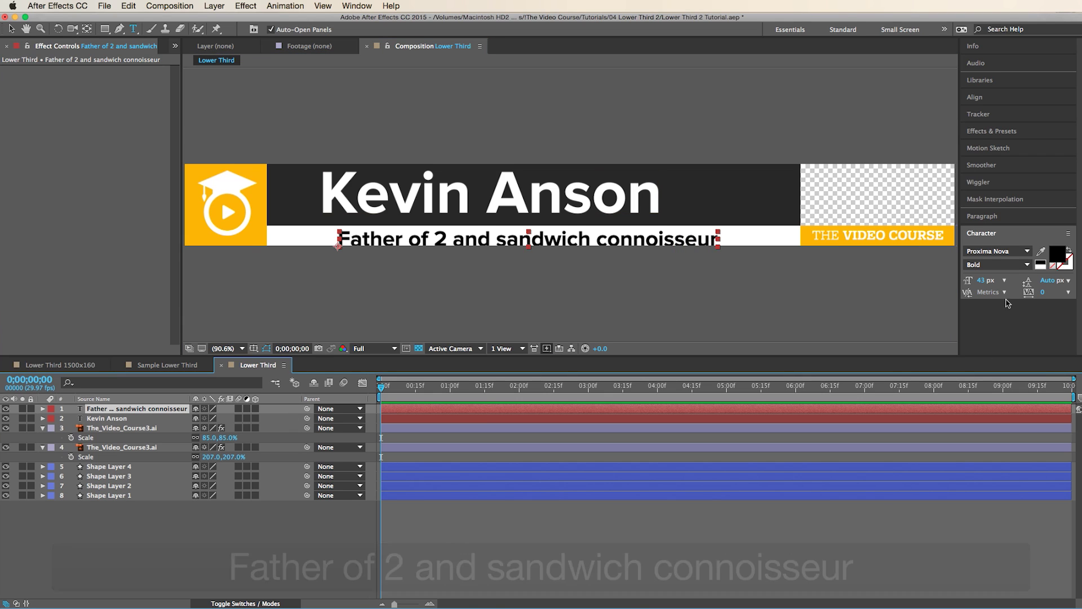
# - Set the subtitle font to Aleo Bold Italic and size and position it inside the white bar
pyautogui.click(1001, 252)
pyautogui.write('aleo')
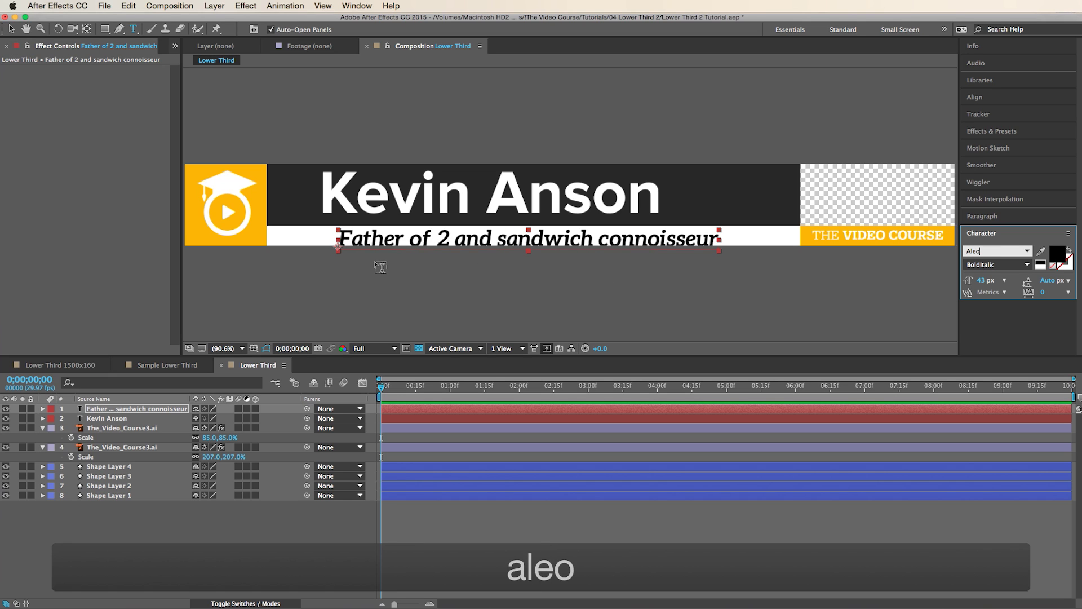
pyautogui.write('v')
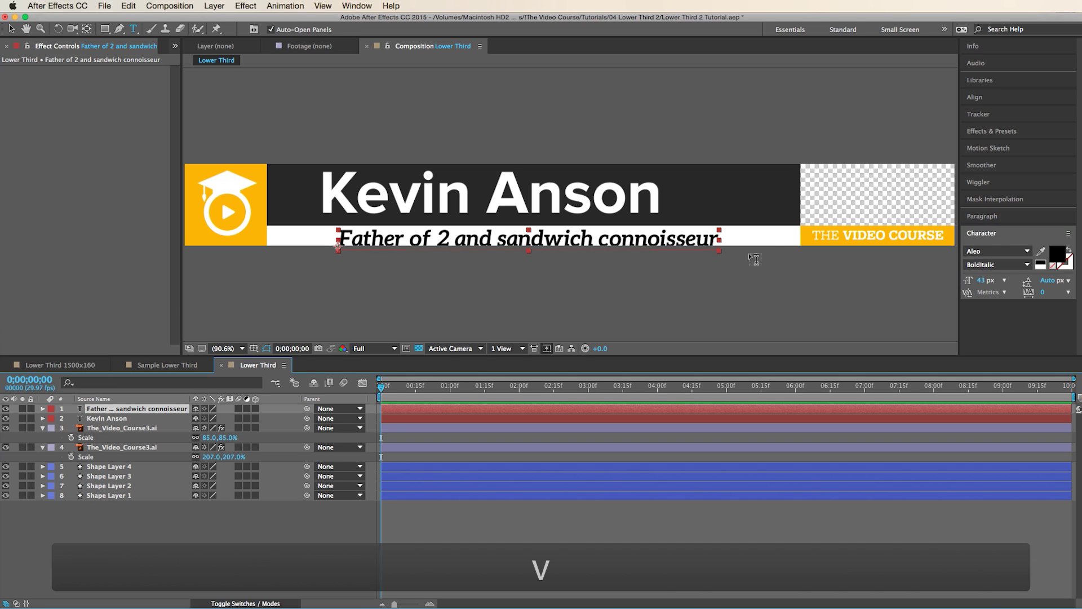
pyautogui.moveTo(720, 249); pyautogui.dragTo(709, 251)
pyautogui.moveTo(597, 244); pyautogui.dragTo(582, 240)
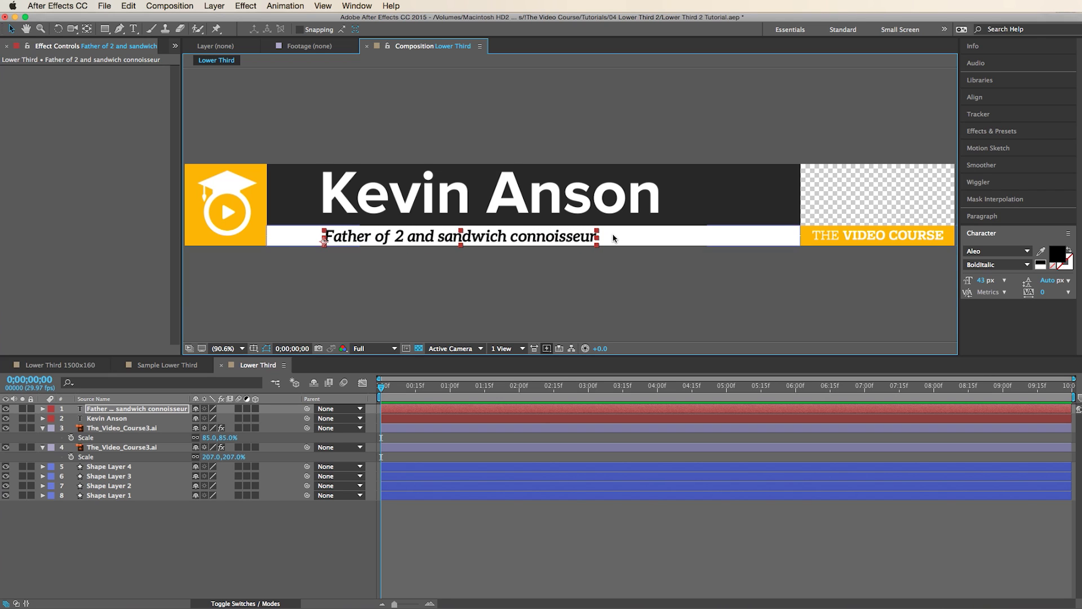
pyautogui.moveTo(598, 236); pyautogui.dragTo(659, 222)
pyautogui.press('shift')
pyautogui.click(774, 507)
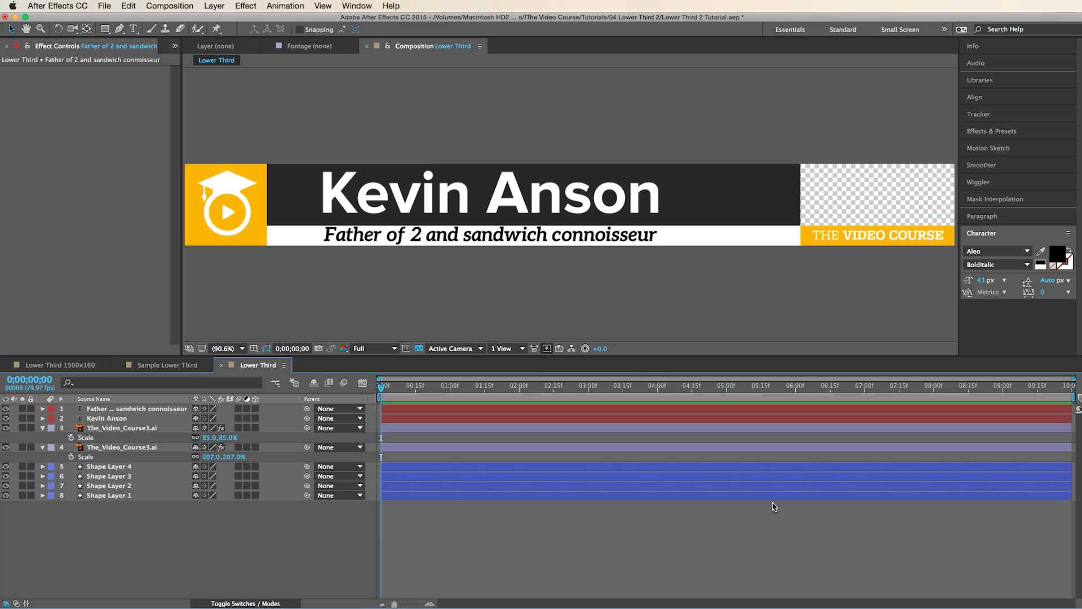
pyautogui.click(130, 496)
# - Rename Shape Layer 1 to 'Yellow Square' and the next layer up to 'Black Rectangle'
pyautogui.click(128, 496)
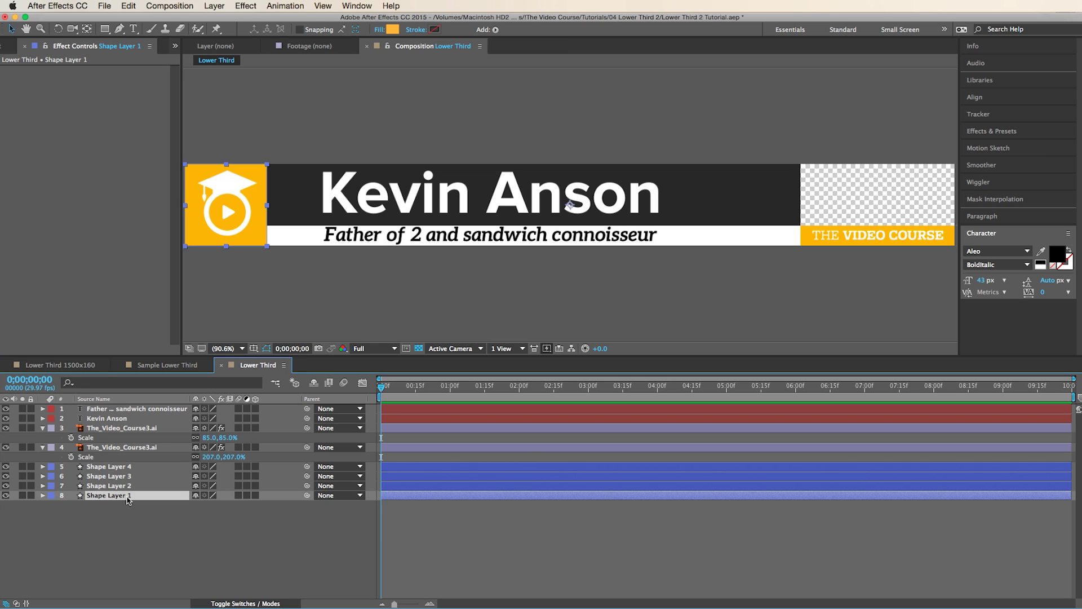
pyautogui.write('Yellow Square')
pyautogui.press('Return')
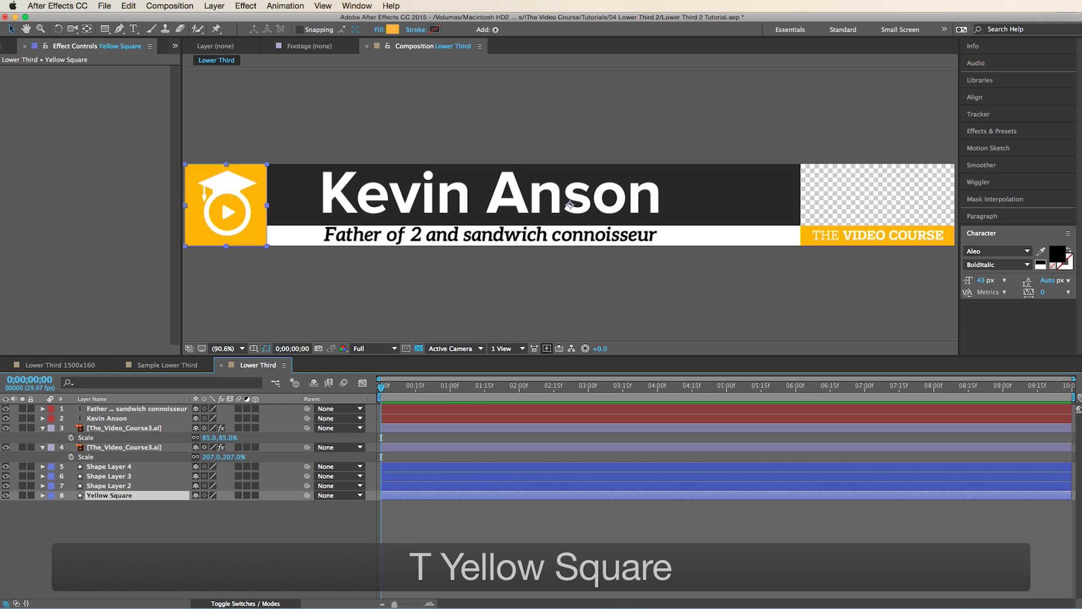
pyautogui.press('super+Up')
pyautogui.press('Return')
pyautogui.write('Black Rectangle')
pyautogui.press('Return')
# - Rename the remaining shape layers 'White Rectangle' and 'Yellow Rectangle'
pyautogui.press('super+Up')
pyautogui.press('Return')
pyautogui.write('White R')
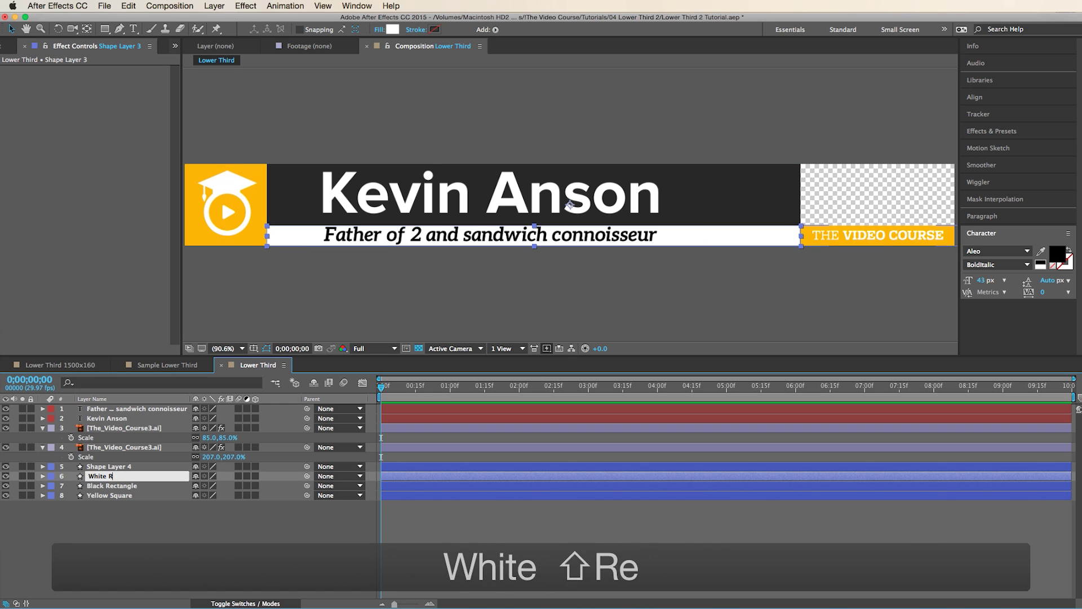
pyautogui.write('ectangle')
pyautogui.press('Return')
pyautogui.press('super+Up')
pyautogui.press('Return')
pyautogui.write('Yellow Rectangle')
pyautogui.press('Return')
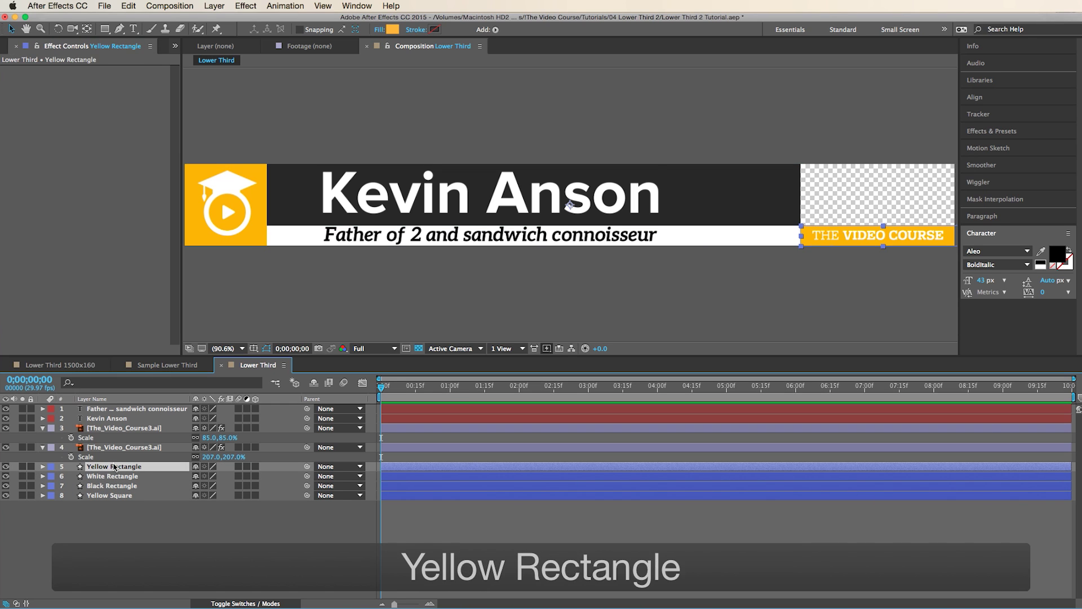
pyautogui.click(507, 417)
pyautogui.click(509, 556)
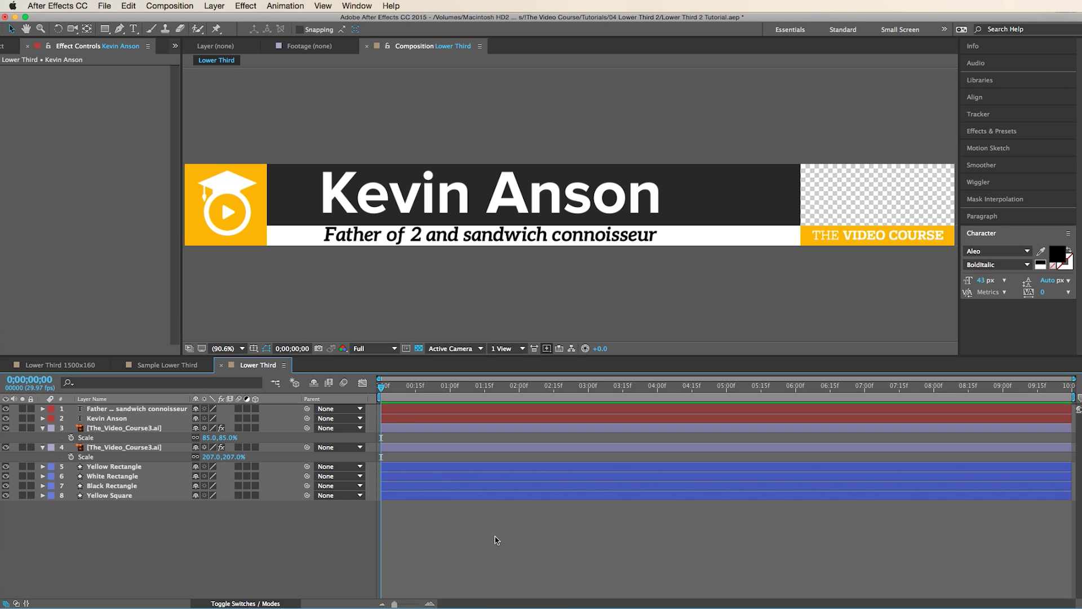
# - Apply CC Light Wipe to Yellow Square with Intensity 0 and its centre inside the square
pyautogui.click(121, 496)
pyautogui.click(245, 6)
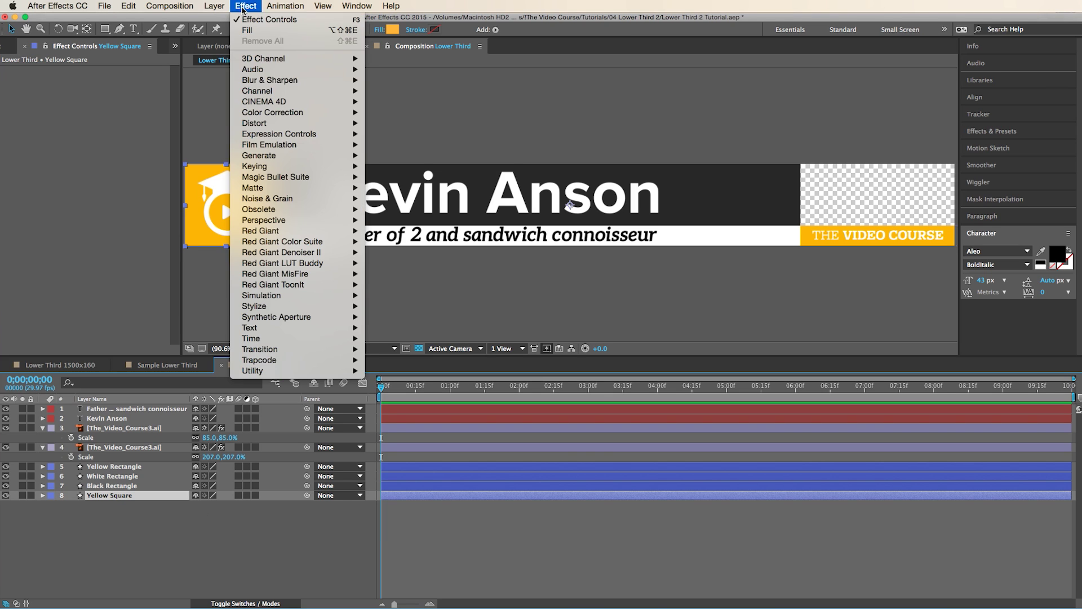
pyautogui.moveTo(309, 349)
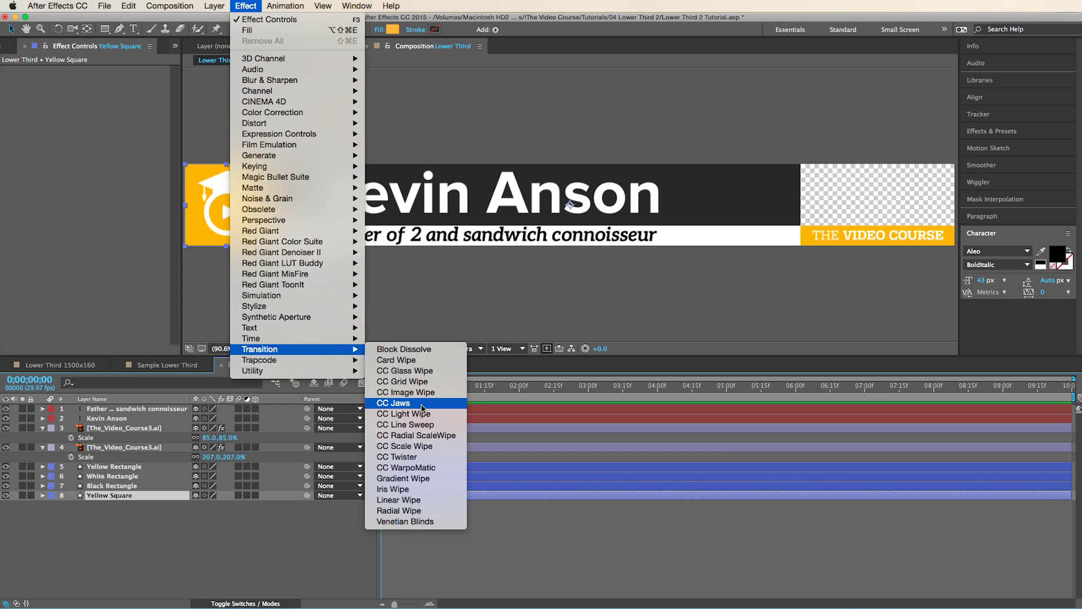
pyautogui.click(426, 417)
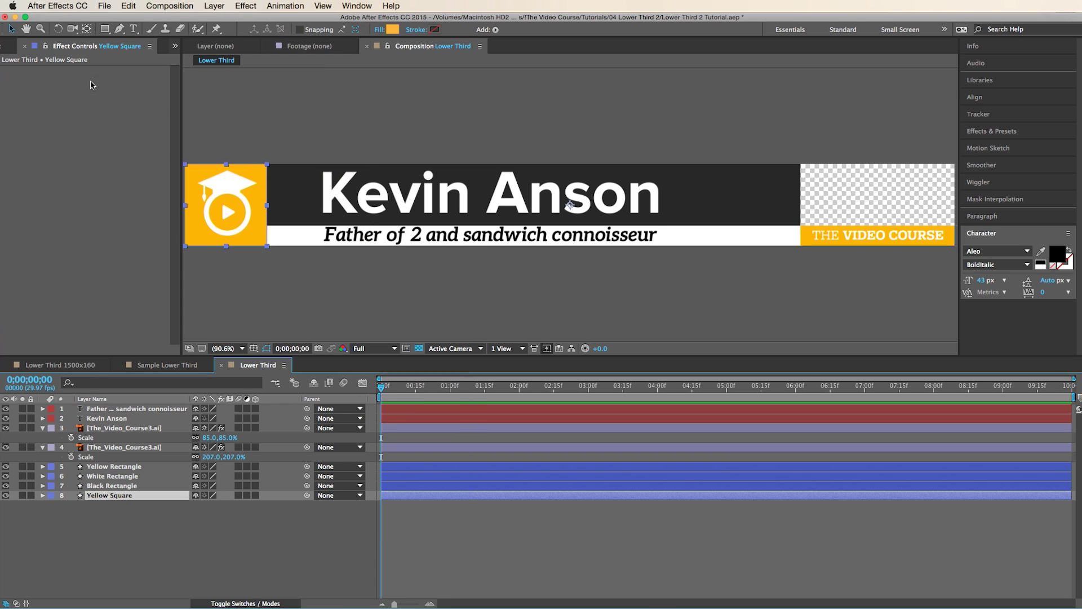
pyautogui.moveTo(109, 99); pyautogui.dragTo(111, 219)
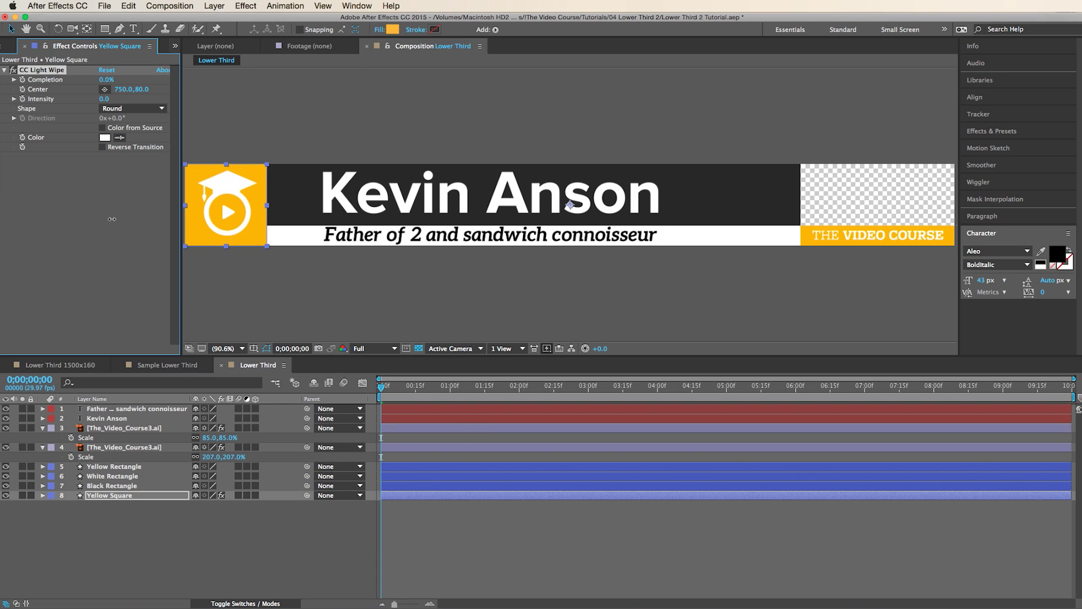
pyautogui.click(105, 91)
pyautogui.click(226, 207)
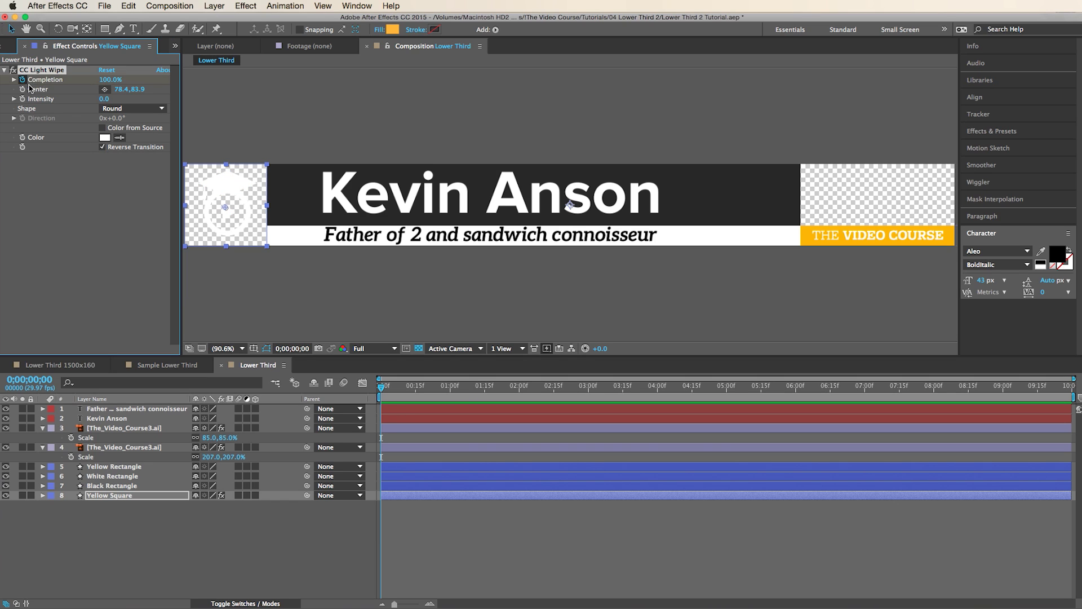
# - Keyframe the wipe's Completion from 100% down to about 90% at frame 15
pyautogui.press('pagedown')
pyautogui.press('pagedown')
pyautogui.press('pagedown')
pyautogui.press('pagedown')
pyautogui.press('pagedown')
pyautogui.press('pagedown')
pyautogui.press('pagedown')
pyautogui.press('pagedown')
pyautogui.press('pagedown')
pyautogui.press('pagedown')
pyautogui.press('pagedown')
pyautogui.press('pagedown')
pyautogui.press('pagedown')
pyautogui.press('pagedown')
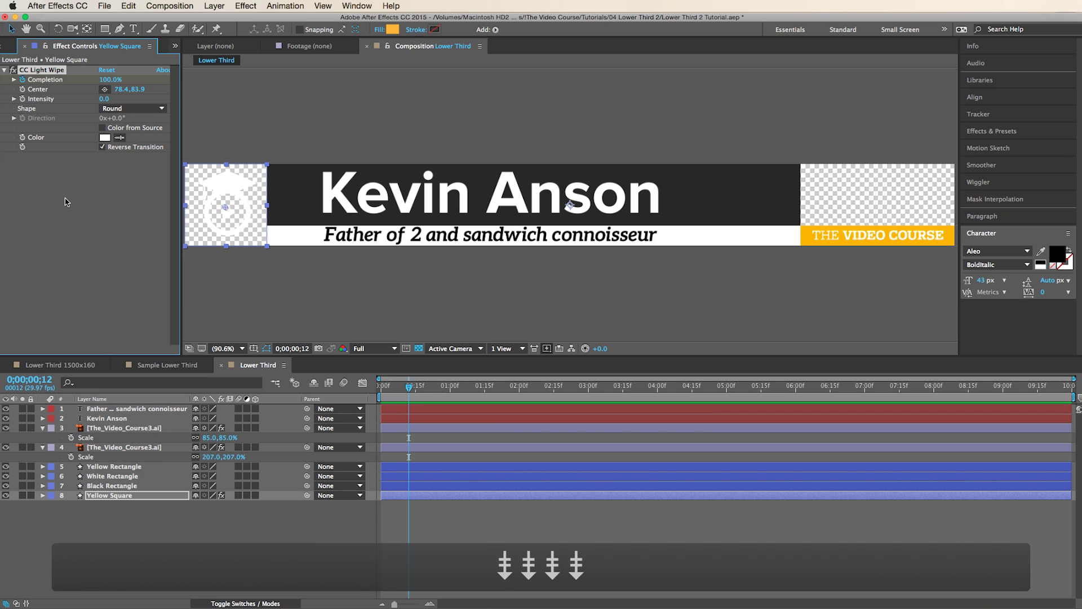
pyautogui.press('pagedown')
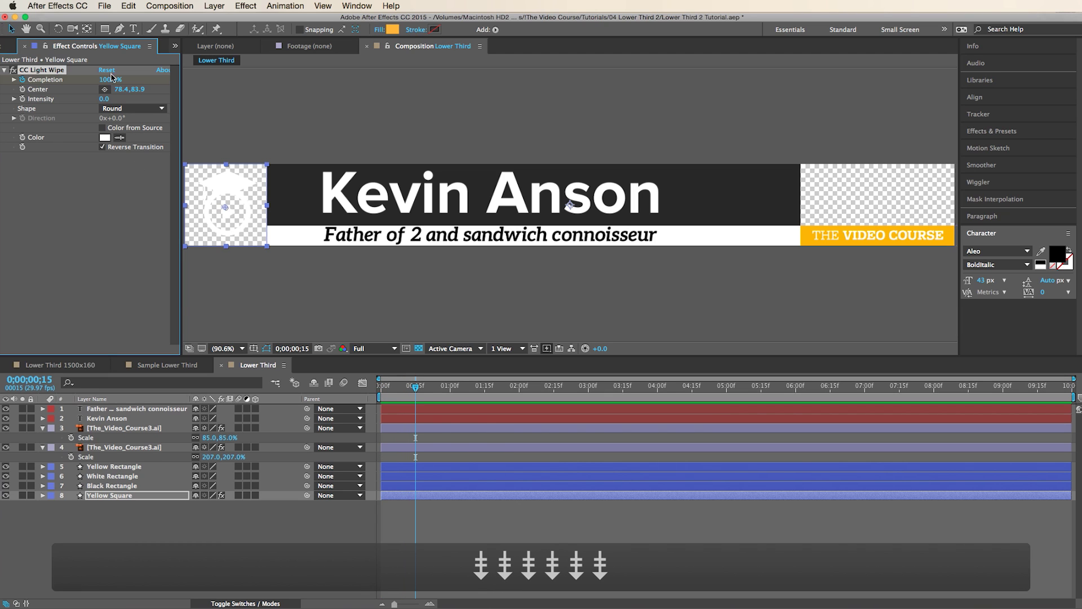
pyautogui.moveTo(110, 79); pyautogui.dragTo(106, 88)
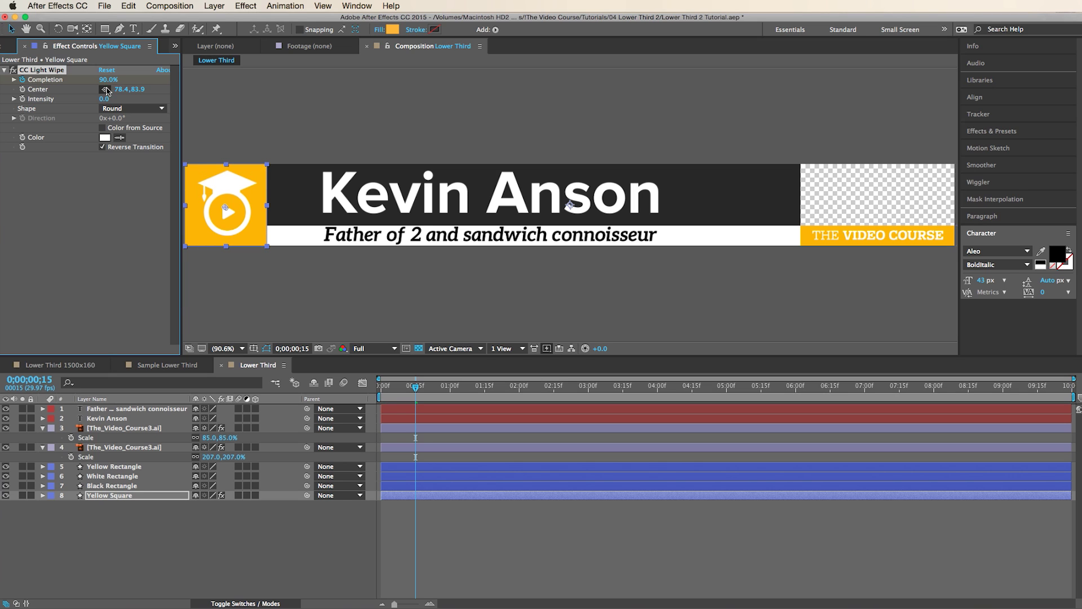
pyautogui.press('F2')
pyautogui.moveTo(418, 389)
pyautogui.mouseDown()
pyautogui.moveTo(385, 388)
pyautogui.moveTo(412, 389)
pyautogui.mouseUp()
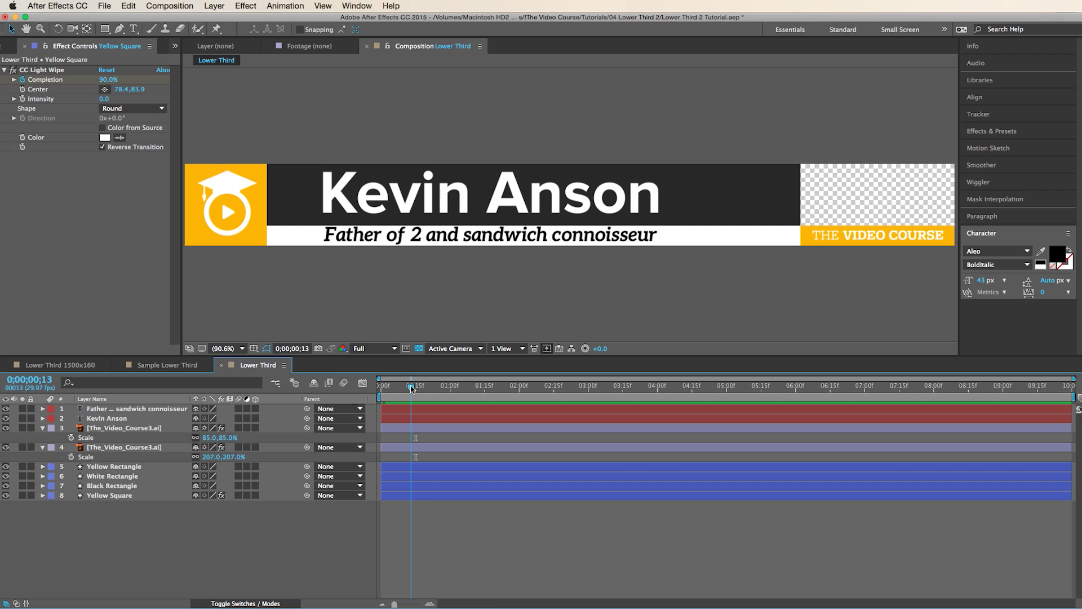
# - Move the lower logo layer above Yellow Square, then place a Yellow Square 2 duplicate above the logo
pyautogui.click(138, 428)
pyautogui.click(136, 449)
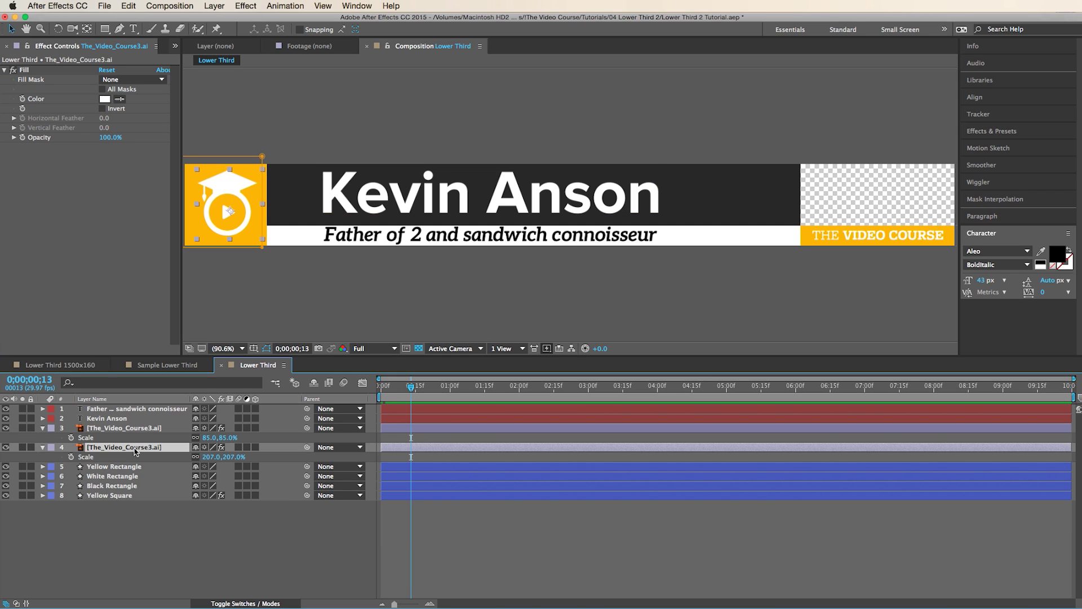
pyautogui.moveTo(136, 450); pyautogui.dragTo(137, 492)
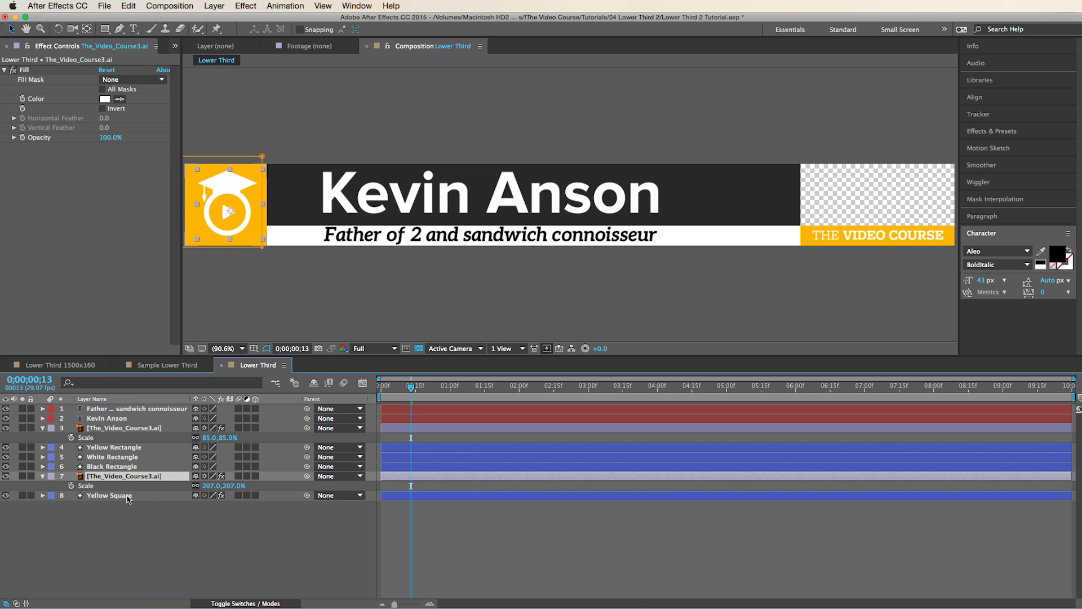
pyautogui.click(128, 497)
pyautogui.press('super+d')
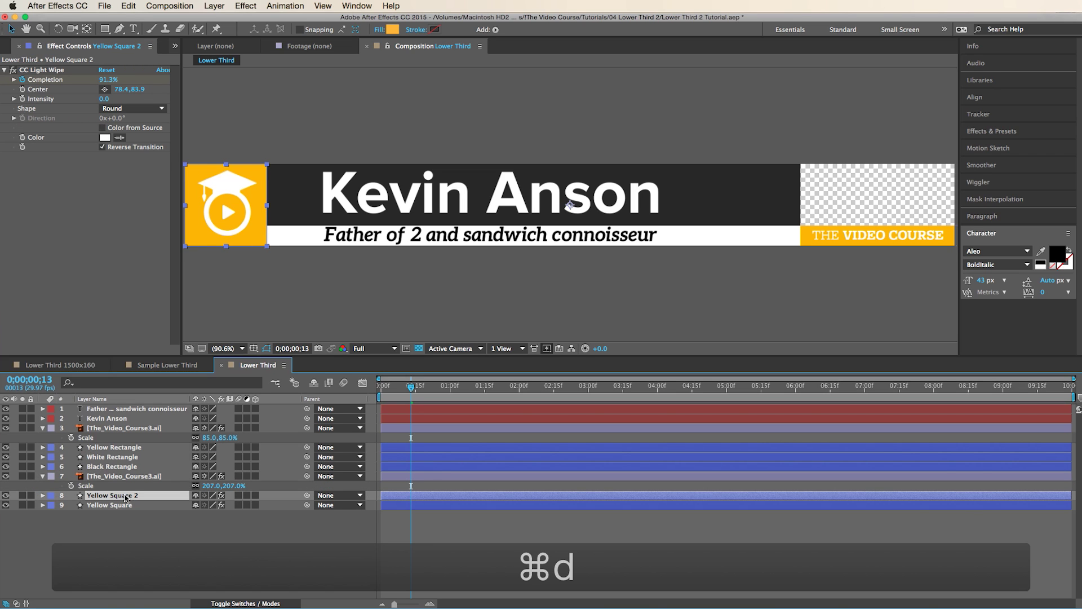
pyautogui.moveTo(125, 497); pyautogui.dragTo(129, 476)
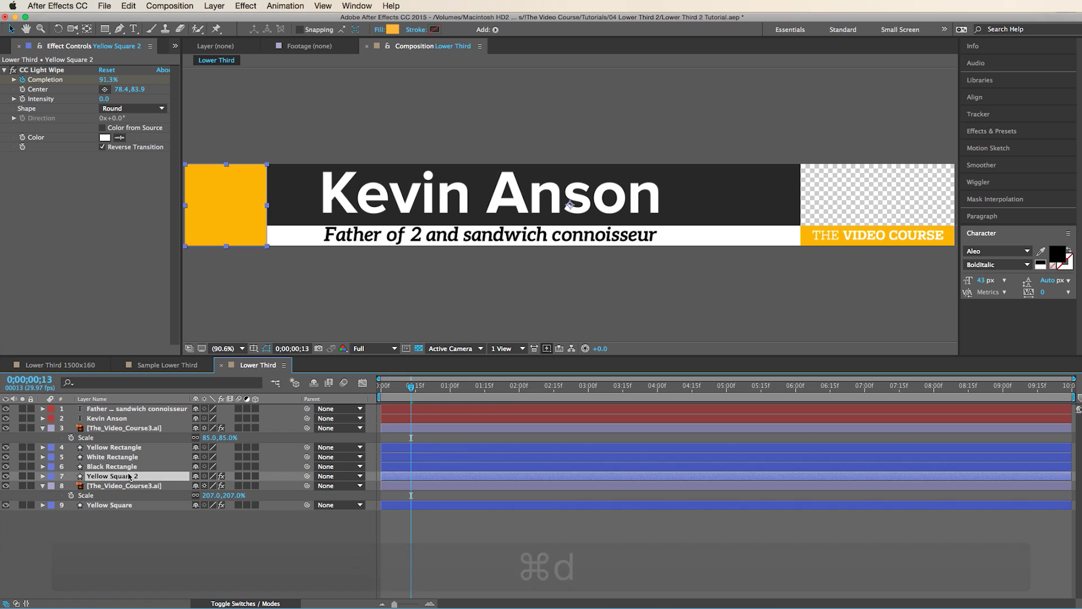
# - Set the logo's track matte to Alpha Matte of Yellow Square 2 and preview the reveal
pyautogui.click(130, 487)
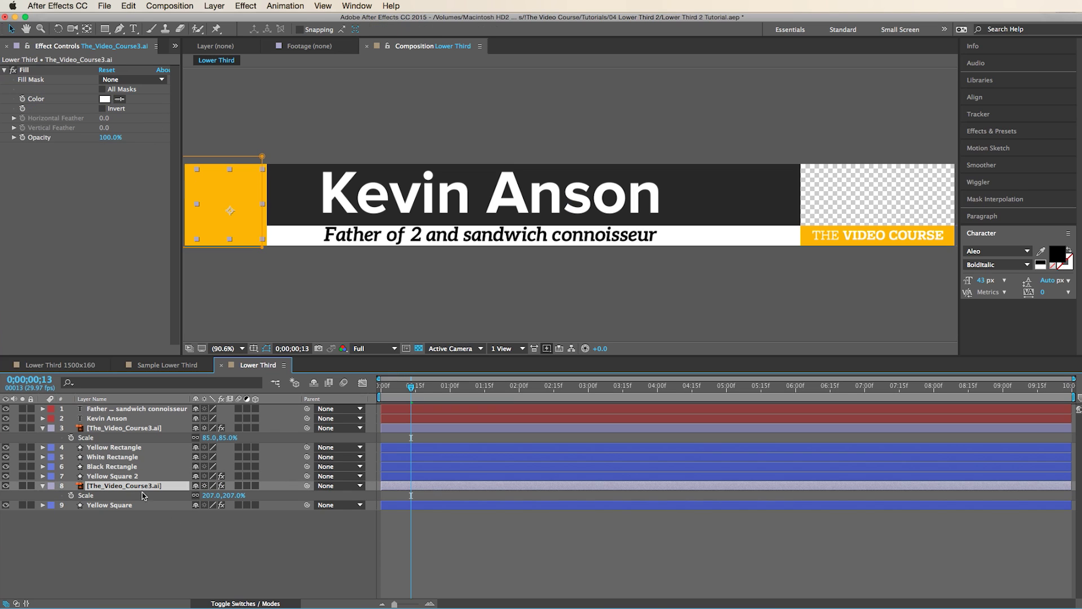
pyautogui.click(245, 603)
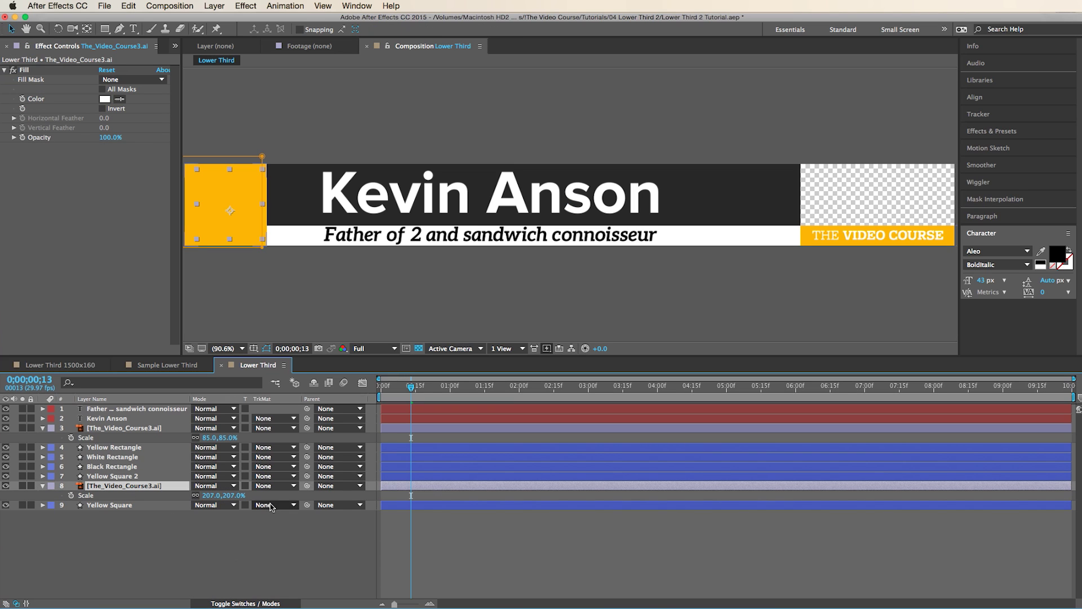
pyautogui.click(277, 487)
pyautogui.click(295, 513)
pyautogui.click(428, 526)
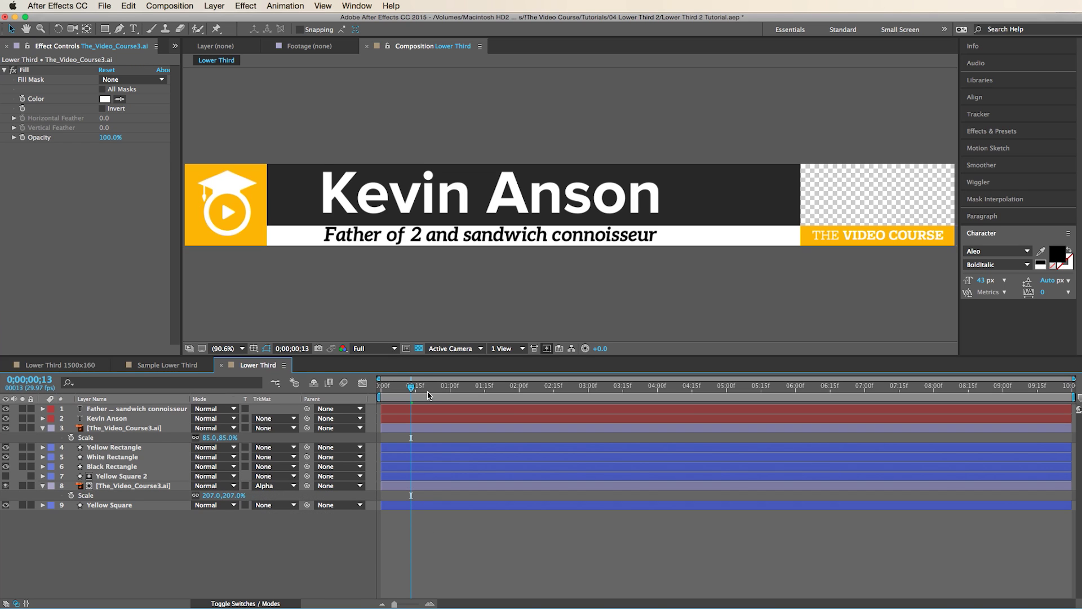
pyautogui.moveTo(413, 389)
pyautogui.mouseDown()
pyautogui.moveTo(380, 389)
pyautogui.moveTo(418, 403)
pyautogui.mouseUp()
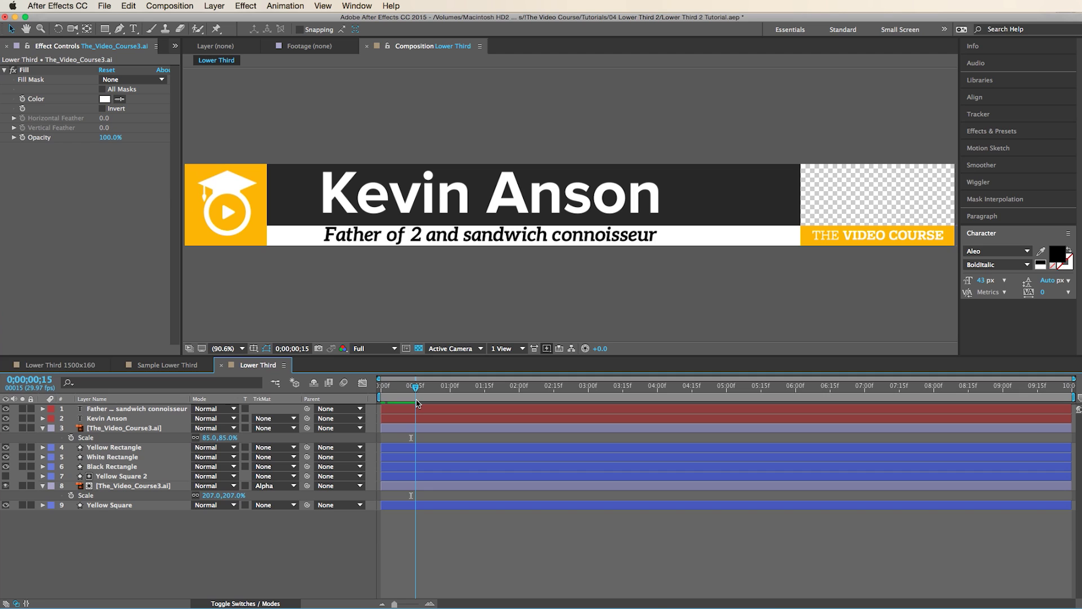
# - Duplicate Yellow Square as Yellow Square 3 below it, filled with the dark bar's grey (#282828)
pyautogui.click(125, 505)
pyautogui.press('super+d')
pyautogui.moveTo(124, 506); pyautogui.dragTo(133, 538)
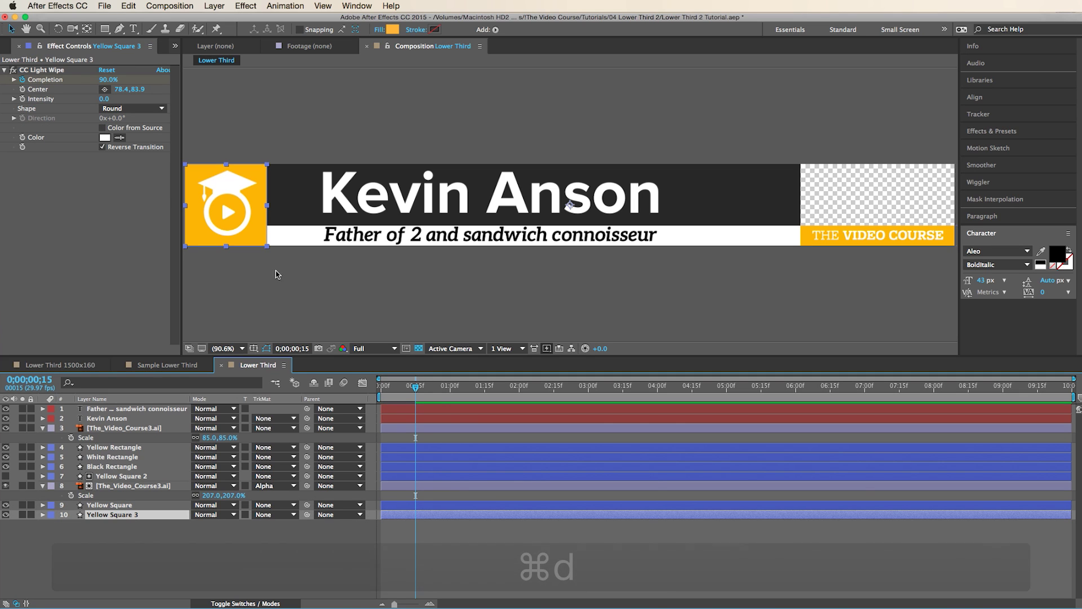
pyautogui.click(393, 30)
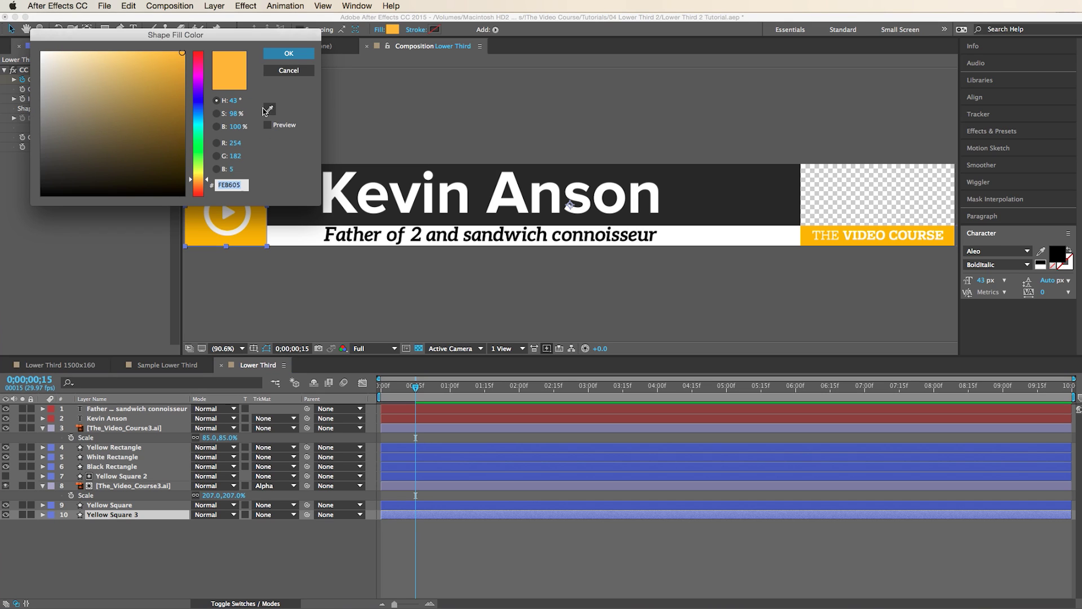
pyautogui.click(271, 109)
pyautogui.click(686, 195)
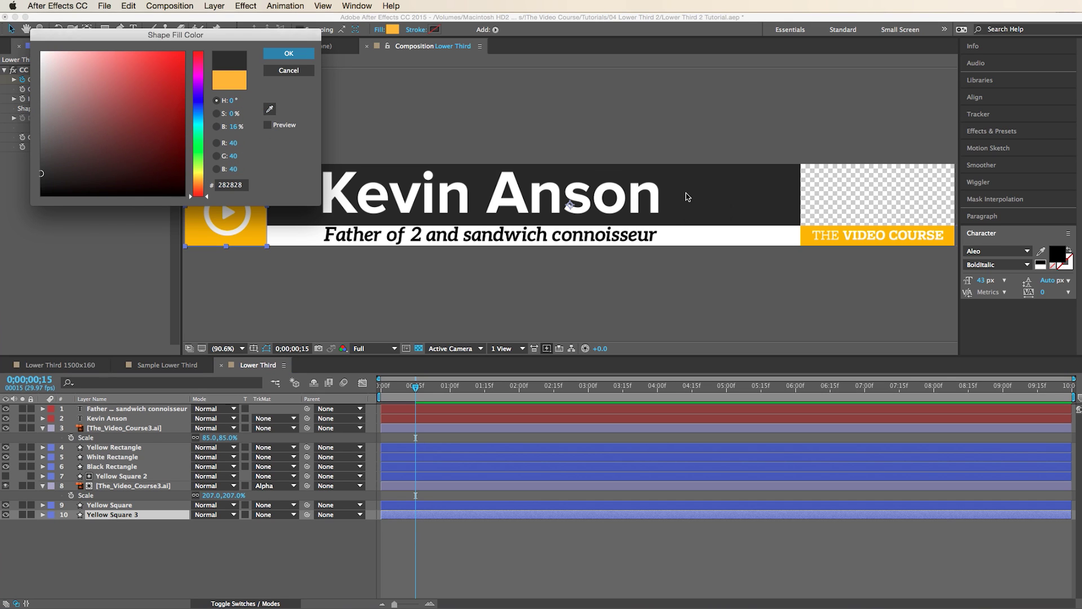
pyautogui.press('Return')
# - Shift Yellow Square, the logo and Yellow Square 2 a few frames later to stagger the wipe-ins
pyautogui.click(425, 505)
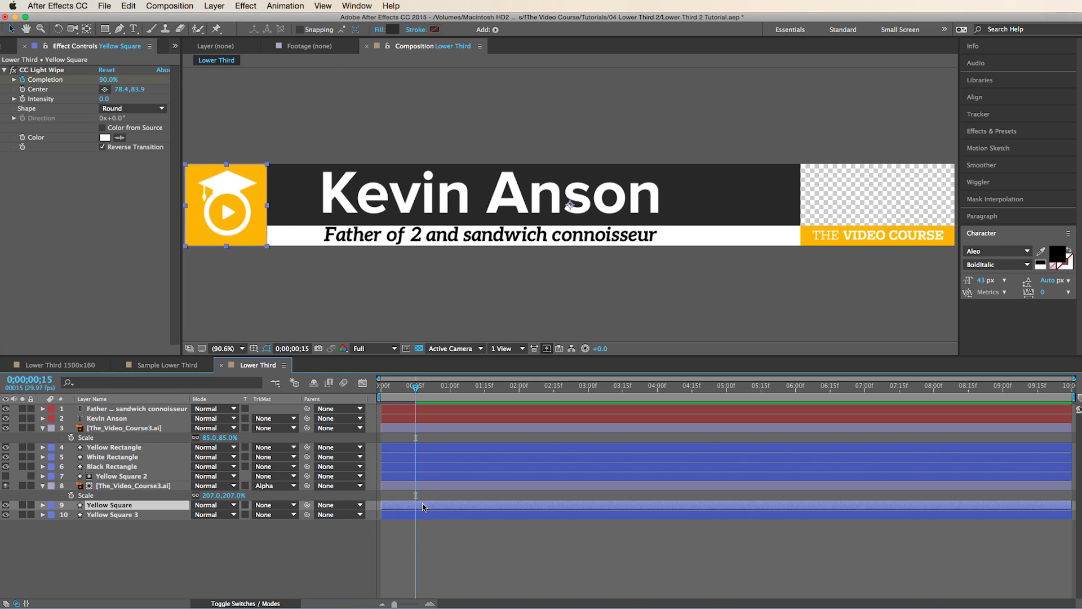
pyautogui.keyDown('shift'); pyautogui.click(428, 486); pyautogui.keyUp('shift')
pyautogui.keyDown('shift'); pyautogui.click(431, 477); pyautogui.keyUp('shift')
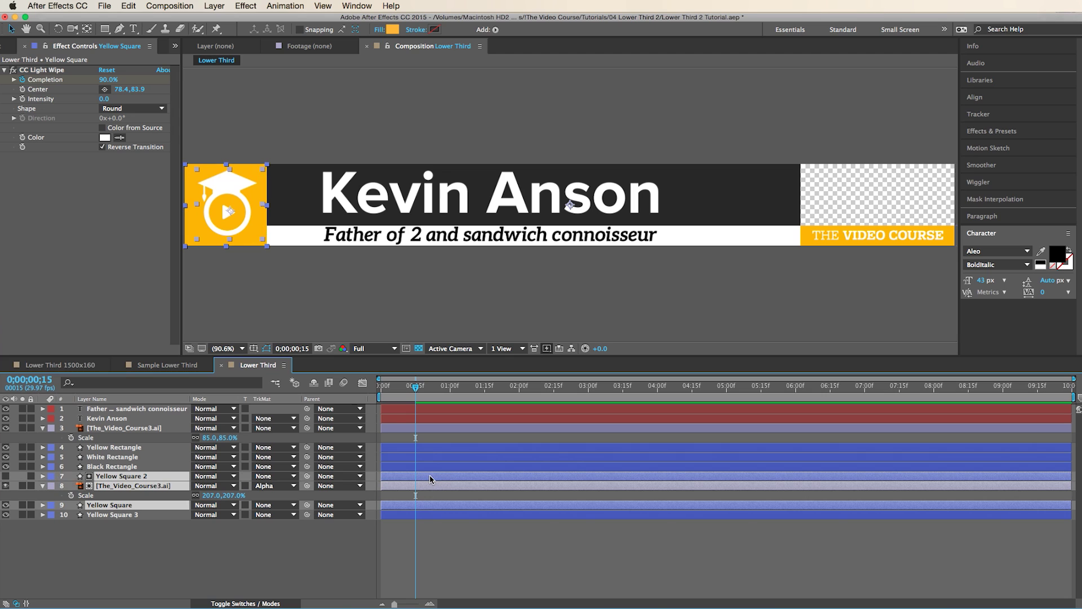
pyautogui.click(423, 517)
pyautogui.press('u')
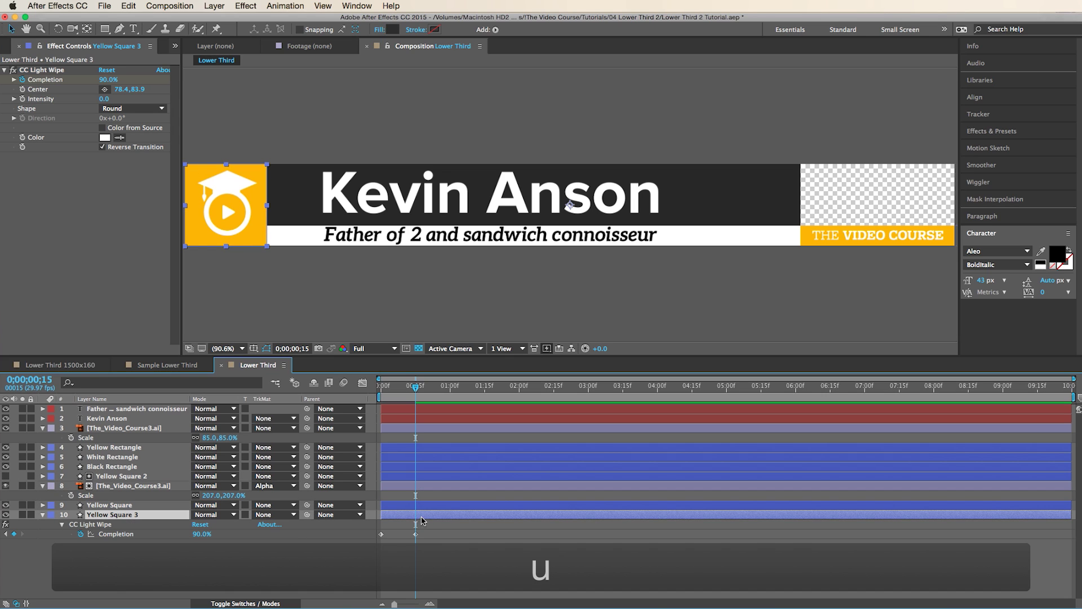
pyautogui.click(426, 505)
pyautogui.keyDown('shift'); pyautogui.click(427, 486); pyautogui.keyUp('shift')
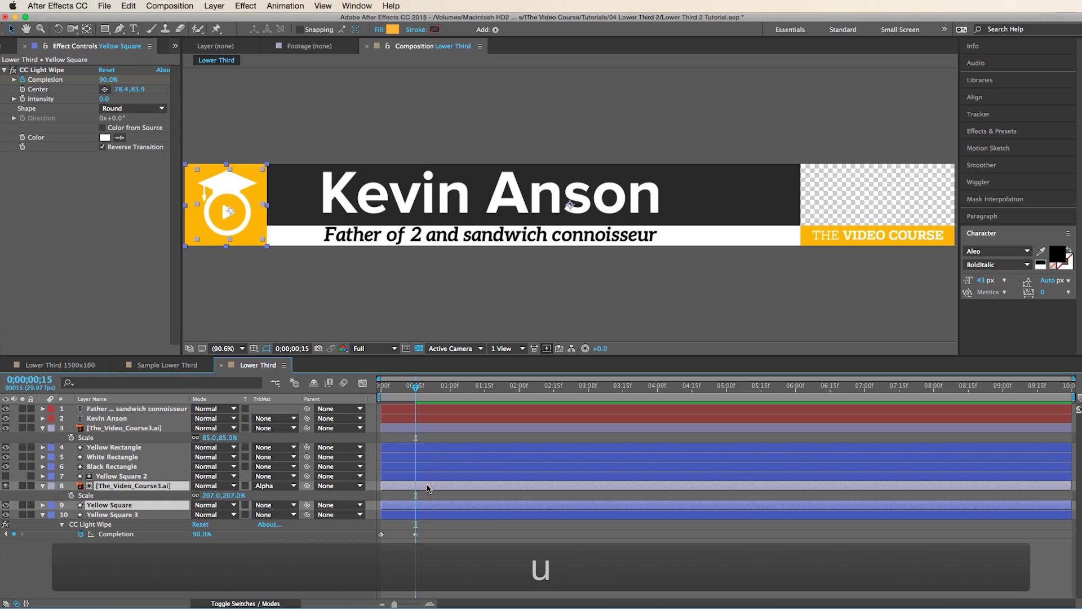
pyautogui.keyDown('shift'); pyautogui.click(428, 478); pyautogui.keyUp('shift')
pyautogui.moveTo(433, 478); pyautogui.dragTo(443, 478)
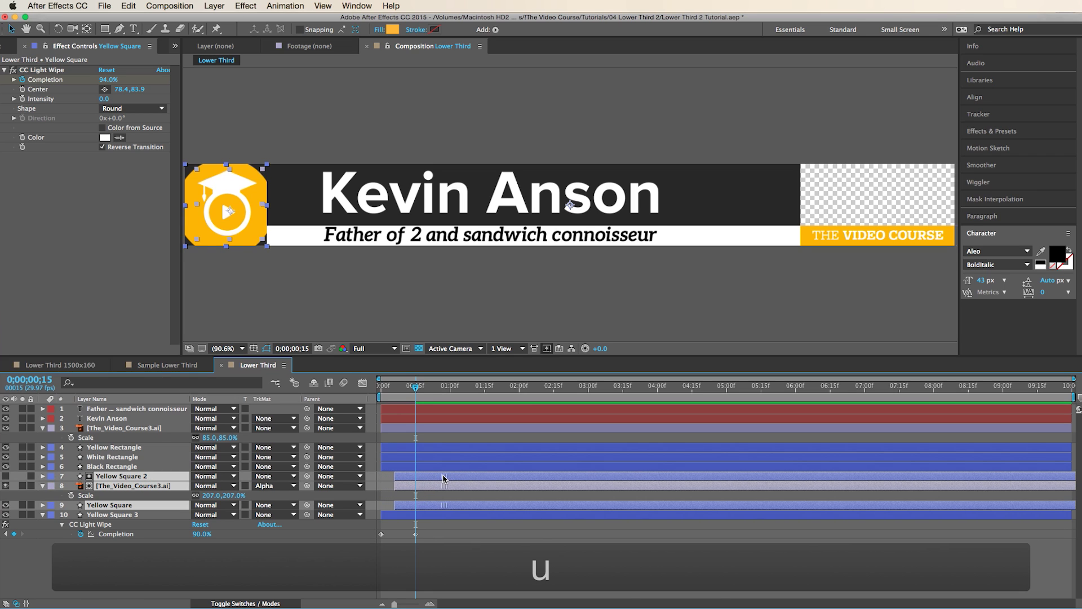
pyautogui.click(441, 572)
pyautogui.moveTo(415, 388)
pyautogui.mouseDown()
pyautogui.moveTo(380, 395)
pyautogui.moveTo(429, 404)
pyautogui.mouseUp()
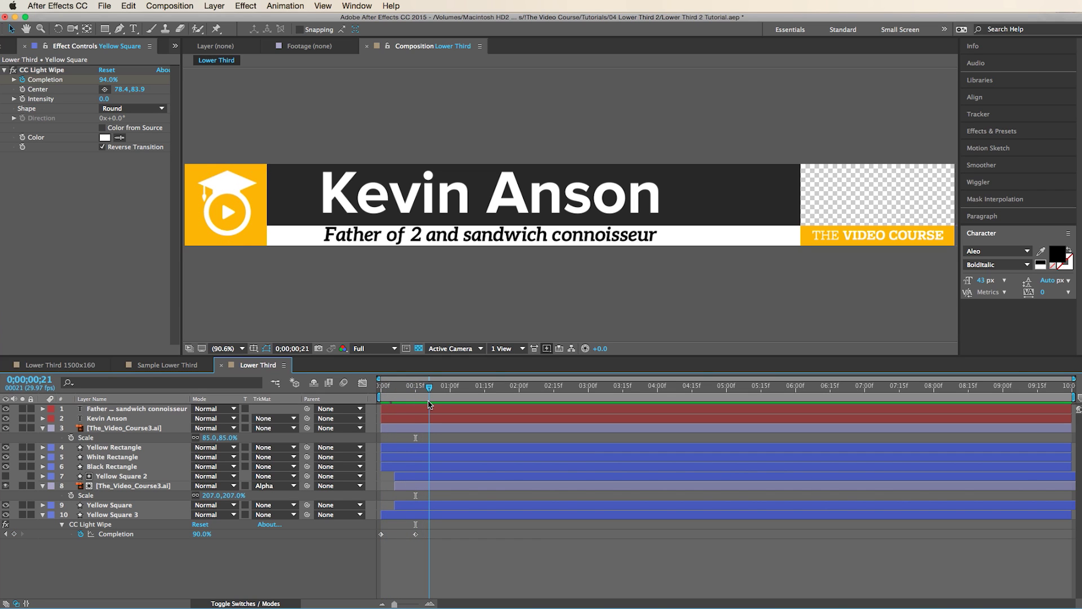
# - Scale the second logo copy up to 224% and preview it filling the yellow square
pyautogui.click(160, 488)
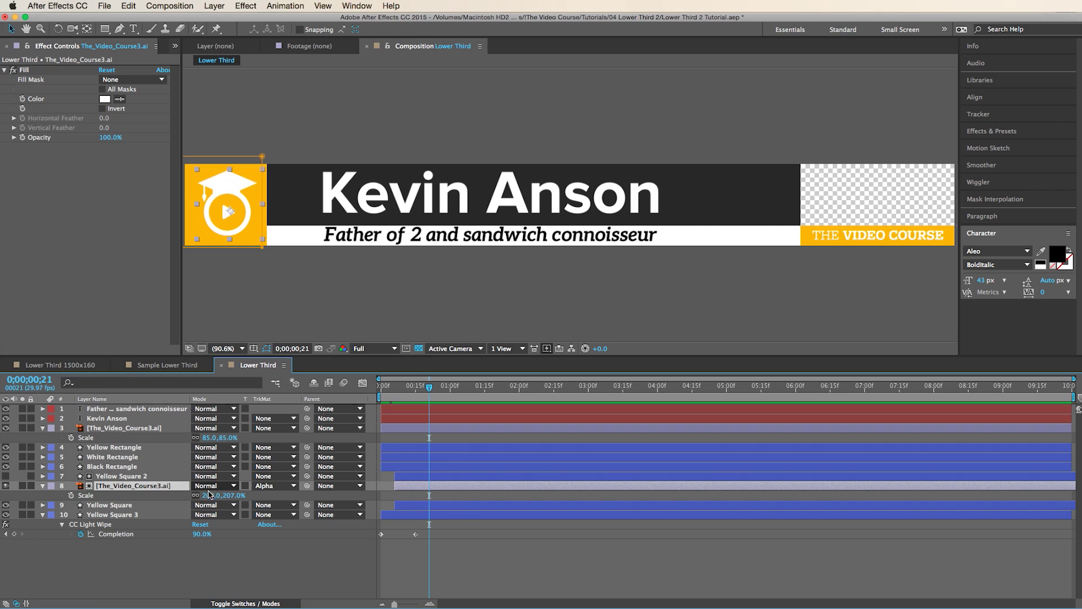
pyautogui.moveTo(211, 495); pyautogui.dragTo(220, 494)
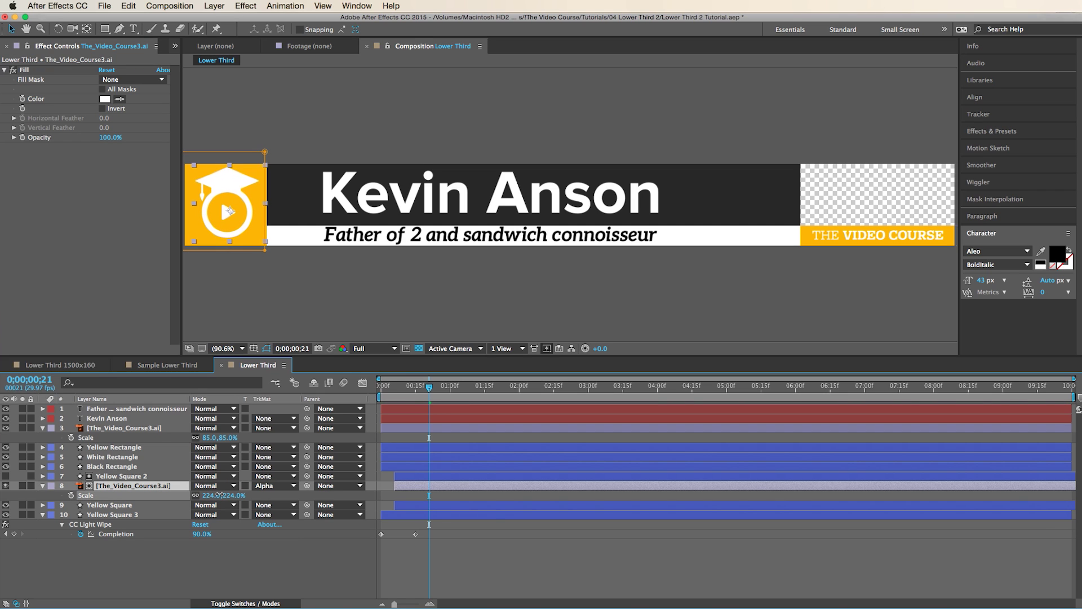
pyautogui.press('v')
pyautogui.click(236, 191)
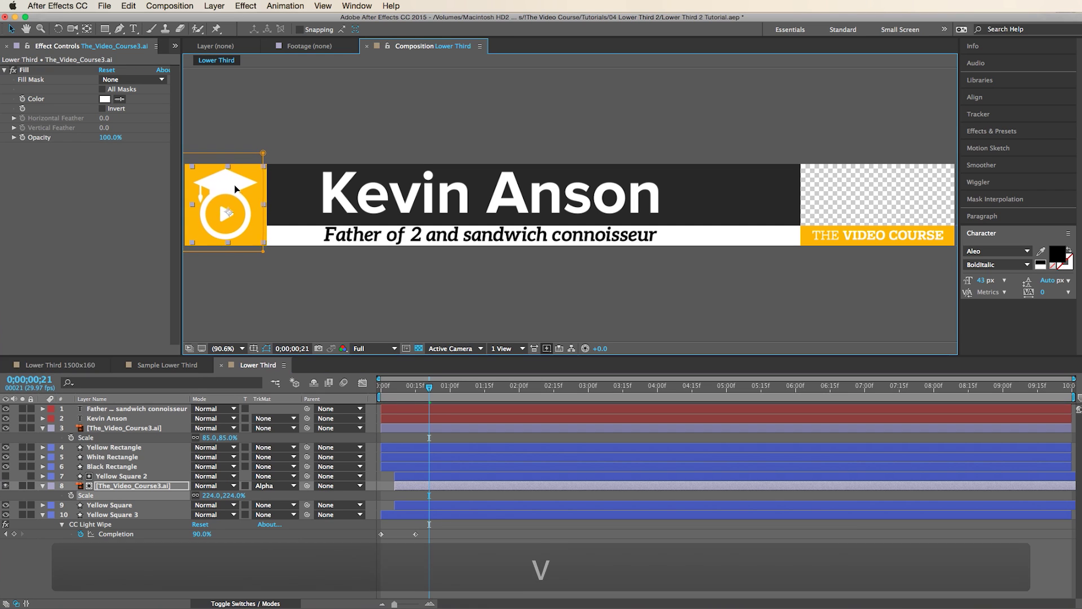
pyautogui.moveTo(429, 387)
pyautogui.mouseDown()
pyautogui.moveTo(366, 404)
pyautogui.moveTo(426, 406)
pyautogui.mouseUp()
pyautogui.click(355, 580)
pyautogui.press('F4')
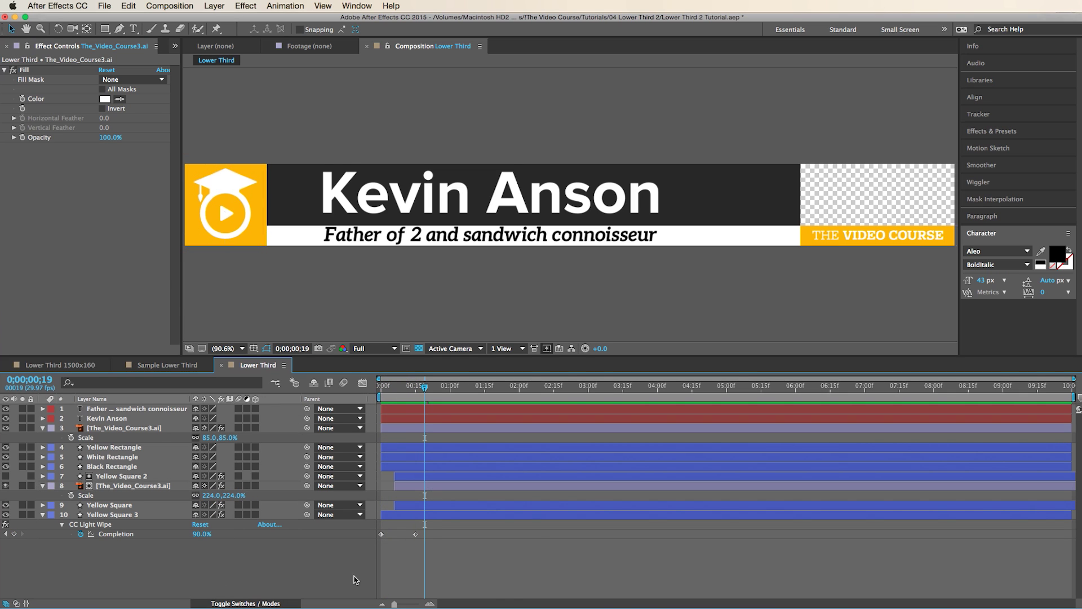
pyautogui.click(180, 466)
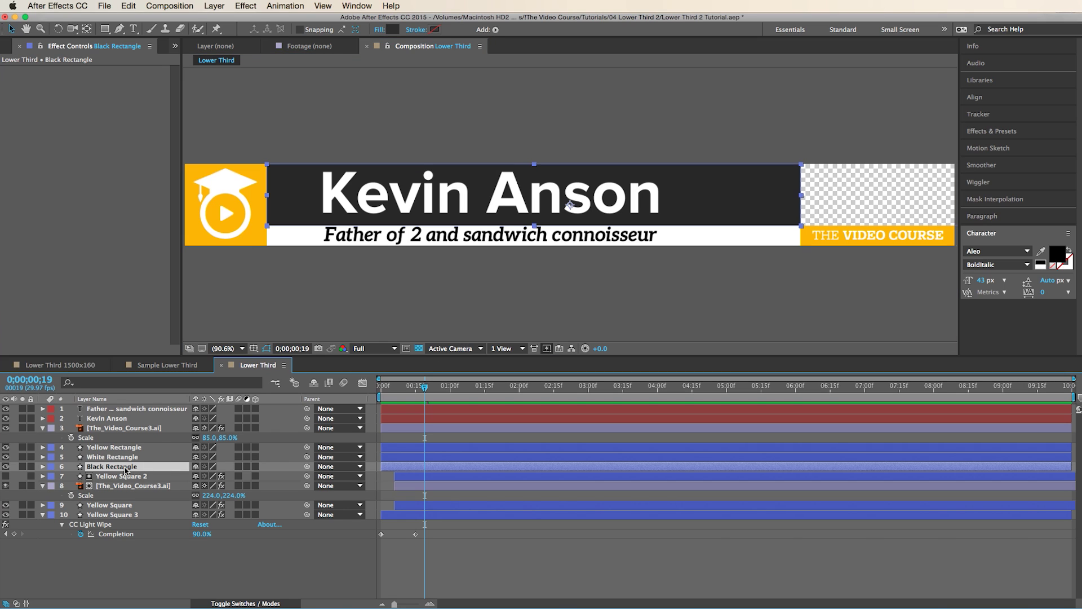
# - Keyframe Black Rectangle's Scale from 0% width to 100% twenty frames later, anchored at its left edge
pyautogui.press('y')
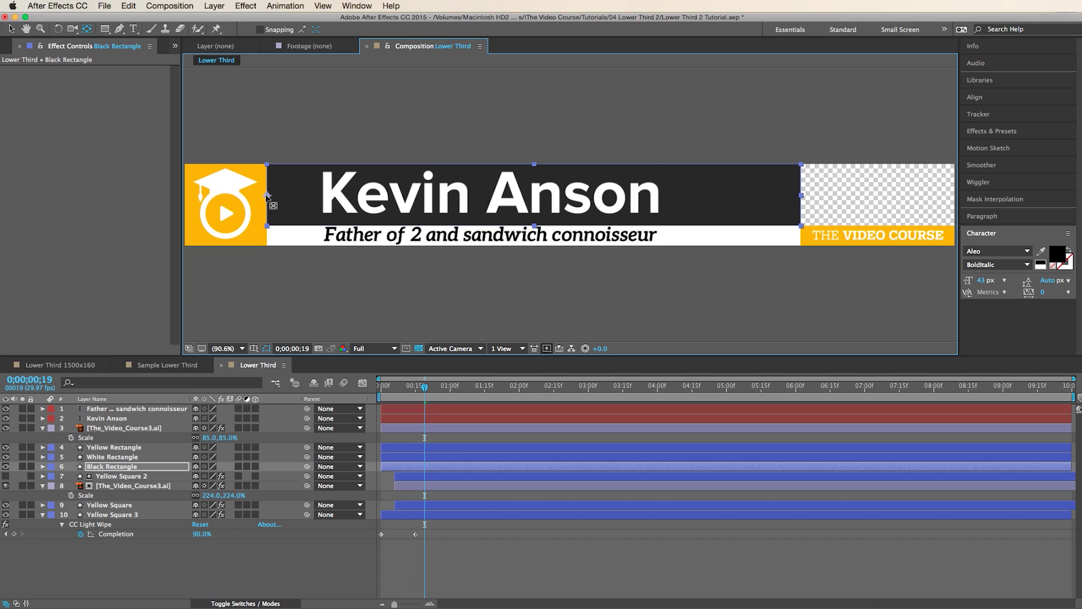
pyautogui.press('s')
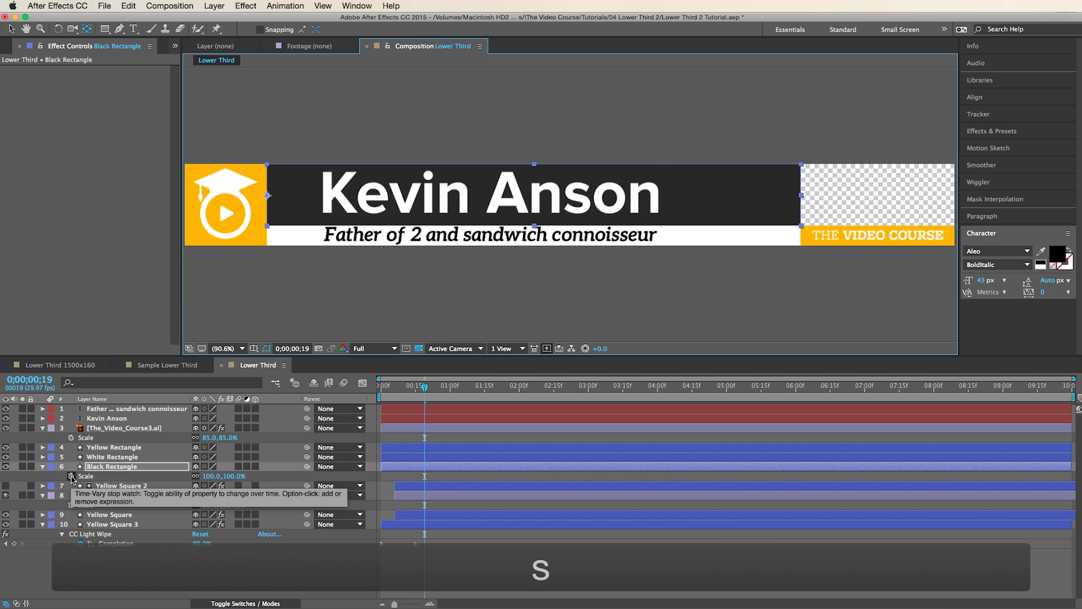
pyautogui.click(71, 477)
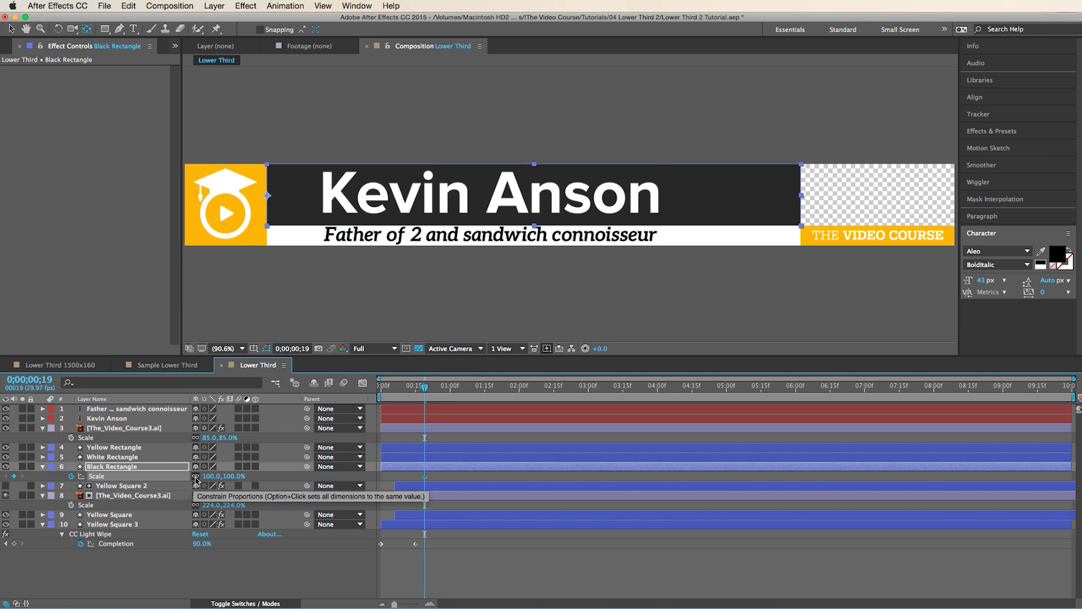
pyautogui.click(195, 477)
pyautogui.hotkey('shift', 'pagedown')
pyautogui.hotkey('shift', 'pagedown')
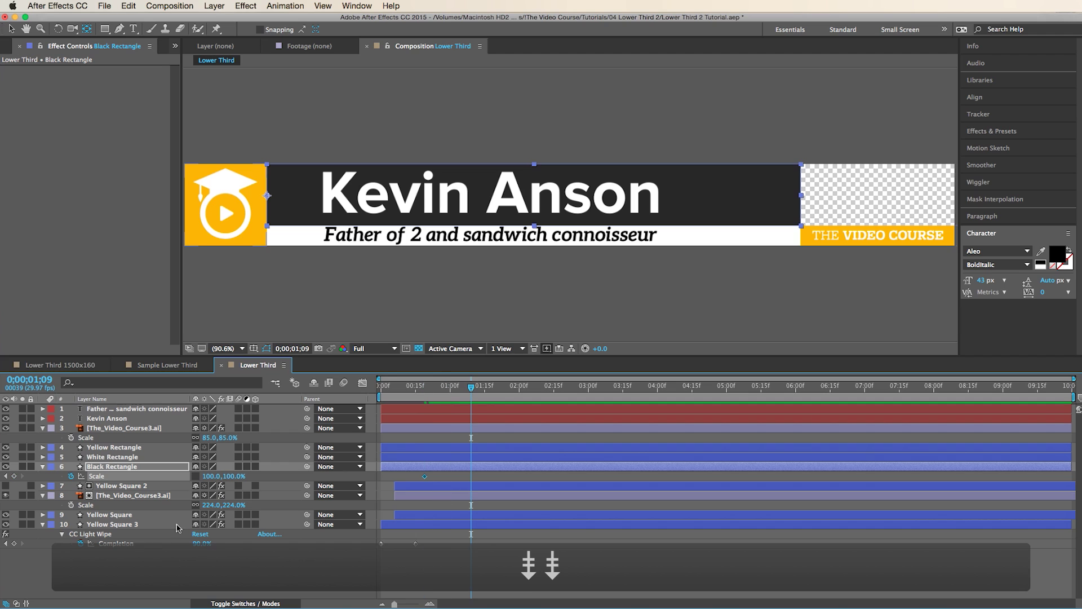
pyautogui.click(14, 476)
pyautogui.hotkey('shift', 'pageup')
pyautogui.hotkey('shift', 'pageup')
pyautogui.click(215, 477)
pyautogui.write('0')
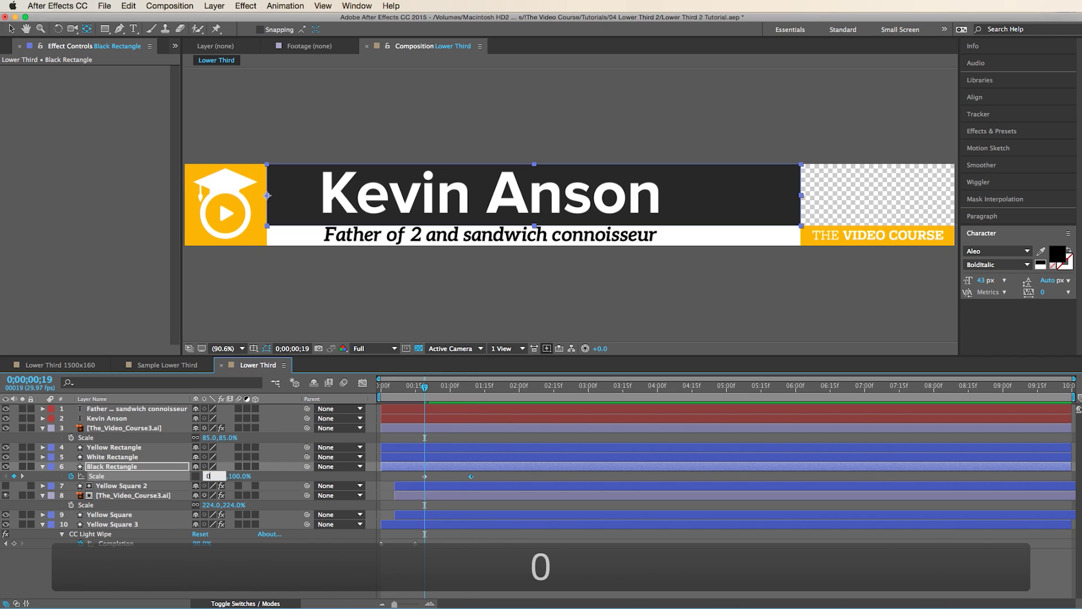
pyautogui.click(423, 401)
# - Apply Easy Ease to the black bar's scale keyframes
pyautogui.moveTo(426, 388); pyautogui.dragTo(476, 393)
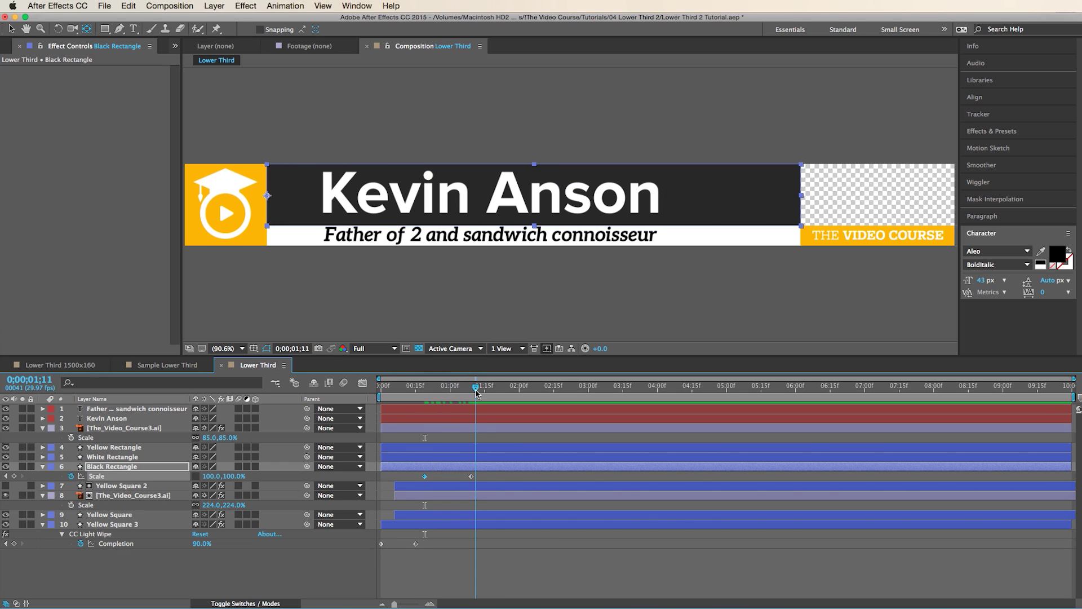
pyautogui.rightClick(471, 478)
pyautogui.moveTo(574, 597)
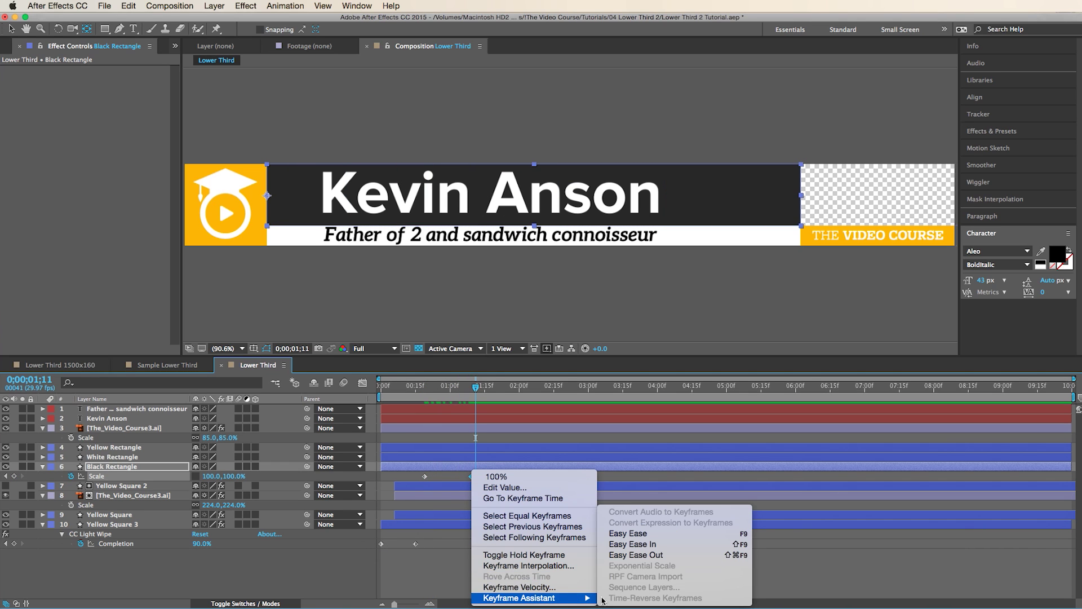
pyautogui.click(672, 535)
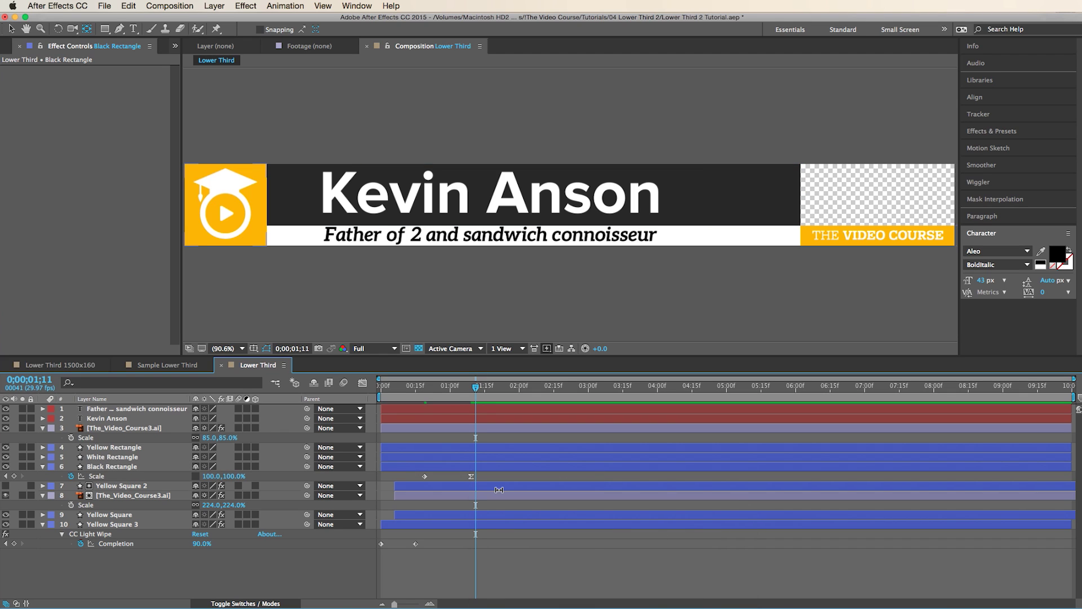
pyautogui.click(136, 487)
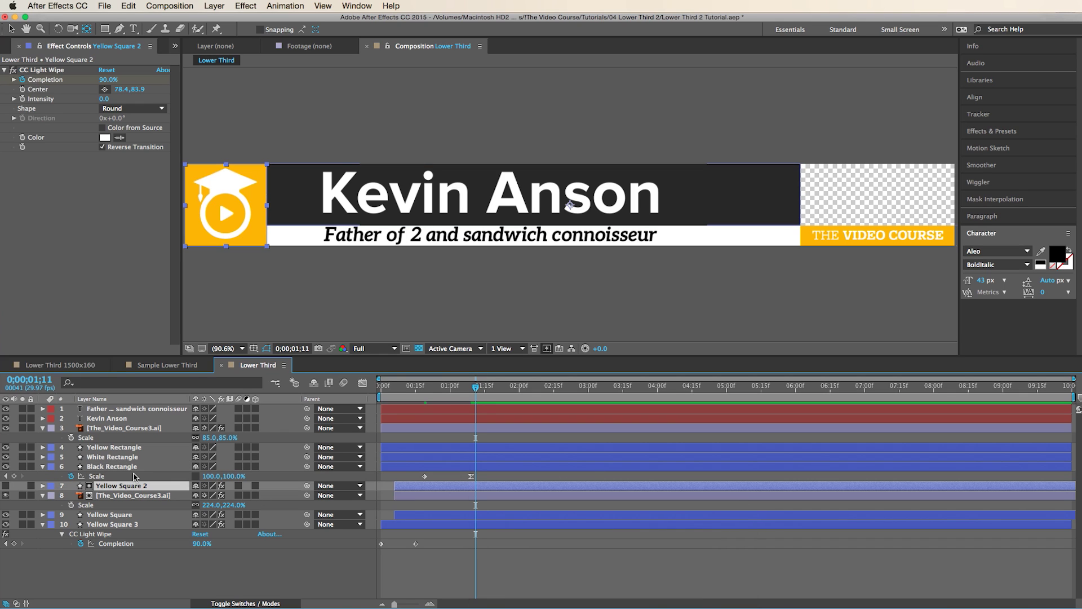
pyautogui.click(135, 468)
# - Move the name text above Black Rectangle and place a Black Rectangle 2 copy above the text
pyautogui.moveTo(106, 420); pyautogui.dragTo(111, 472)
pyautogui.click(113, 467)
pyautogui.click(113, 461)
pyautogui.click(113, 467)
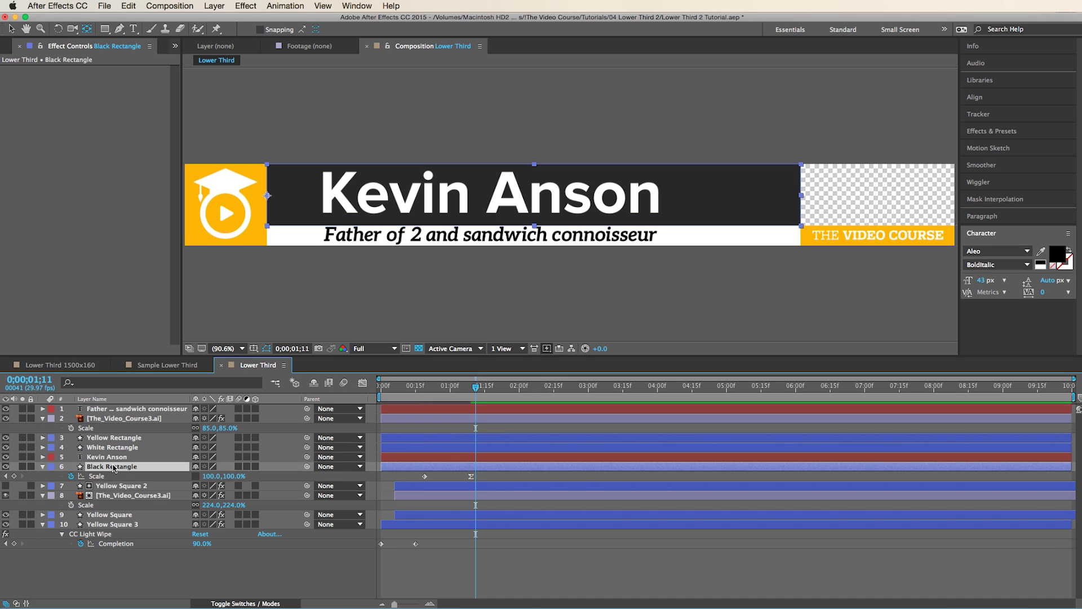
pyautogui.press('super+d')
pyautogui.moveTo(113, 466); pyautogui.dragTo(112, 454)
# - Alpha-matte the name text to Black Rectangle 2, then duplicate Black Rectangle again
pyautogui.click(113, 466)
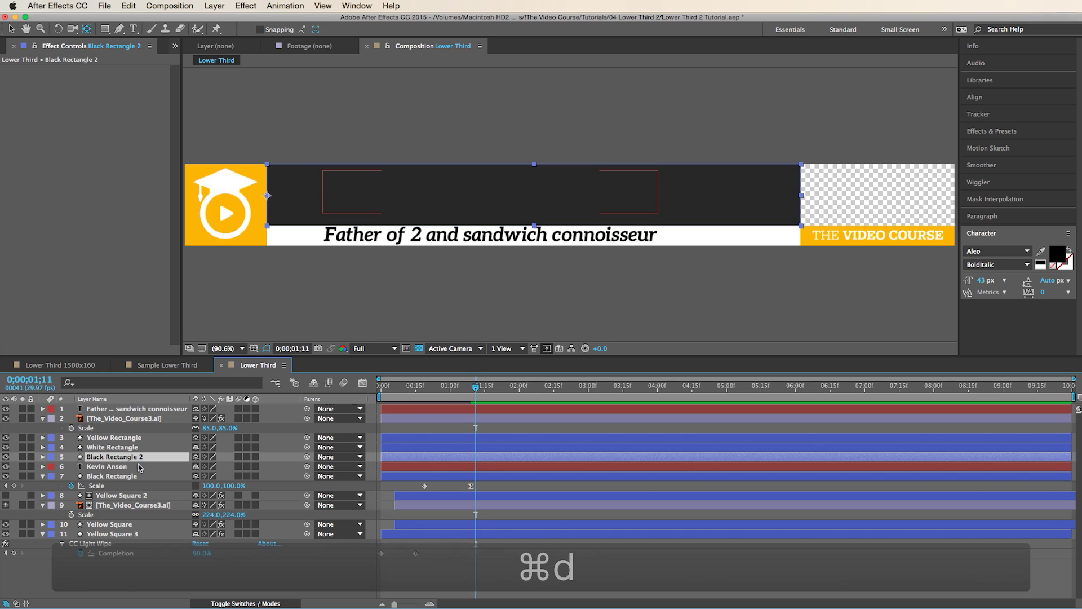
pyautogui.click(248, 604)
pyautogui.click(264, 466)
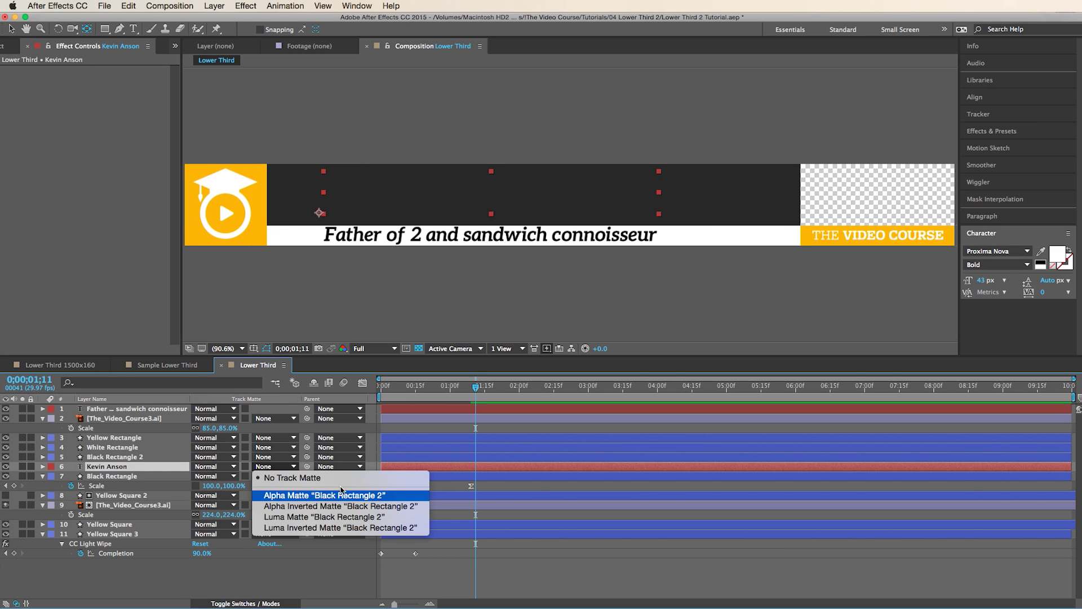
pyautogui.click(293, 493)
pyautogui.moveTo(475, 387)
pyautogui.mouseDown()
pyautogui.moveTo(412, 388)
pyautogui.moveTo(467, 393)
pyautogui.mouseUp()
pyautogui.click(121, 476)
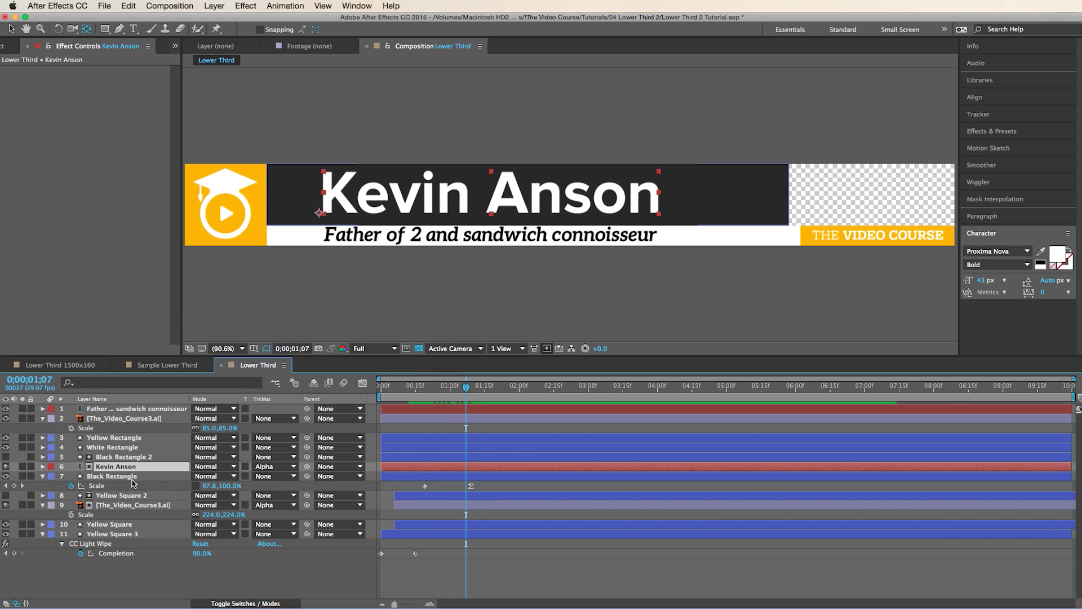
pyautogui.press('cmd+d')
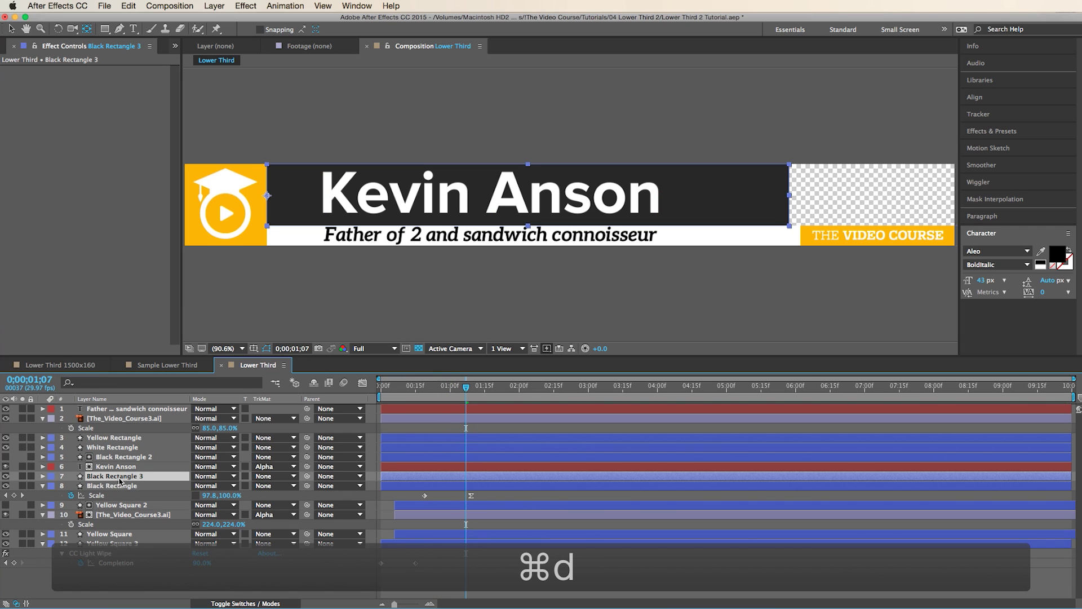
# - Place Black Rectangle 3 below Black Rectangle and fill it with the logo's yellow
pyautogui.moveTo(119, 478); pyautogui.dragTo(120, 483)
pyautogui.moveTo(120, 495); pyautogui.dragTo(119, 495)
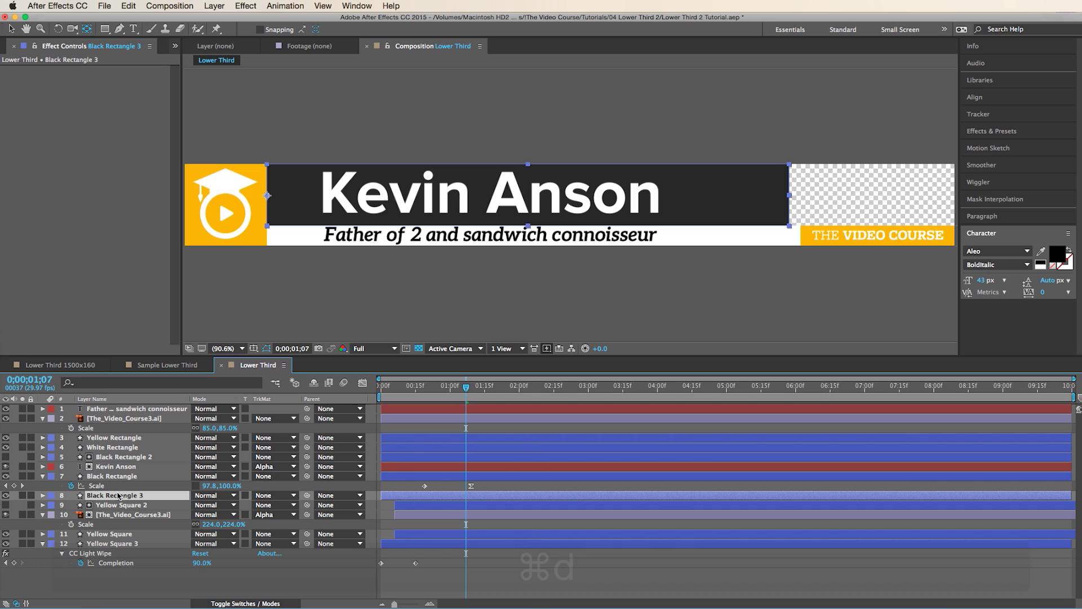
pyautogui.press('v')
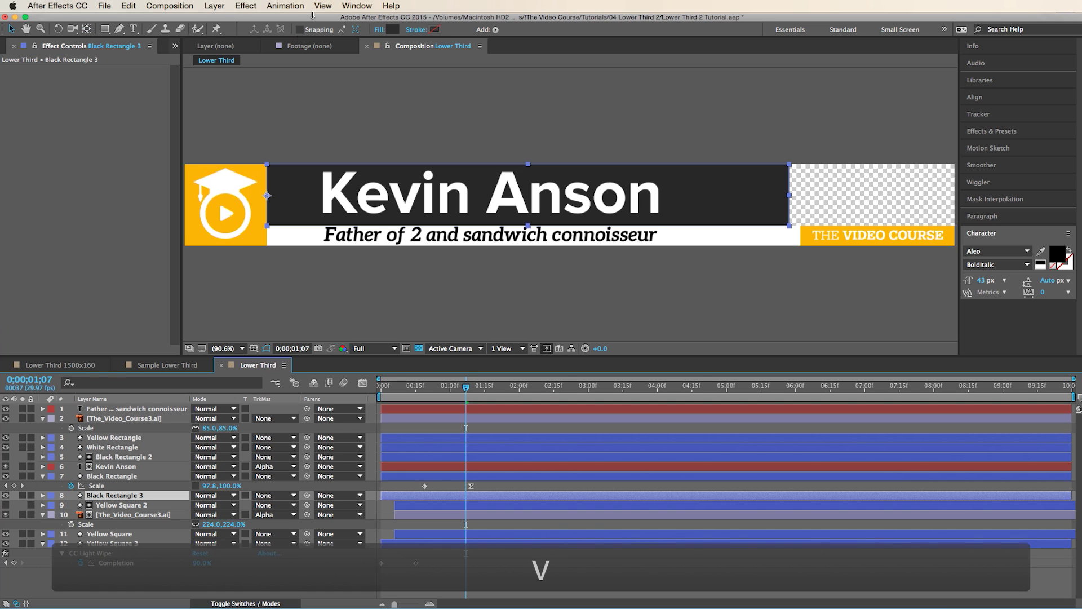
pyautogui.click(392, 30)
pyautogui.click(270, 109)
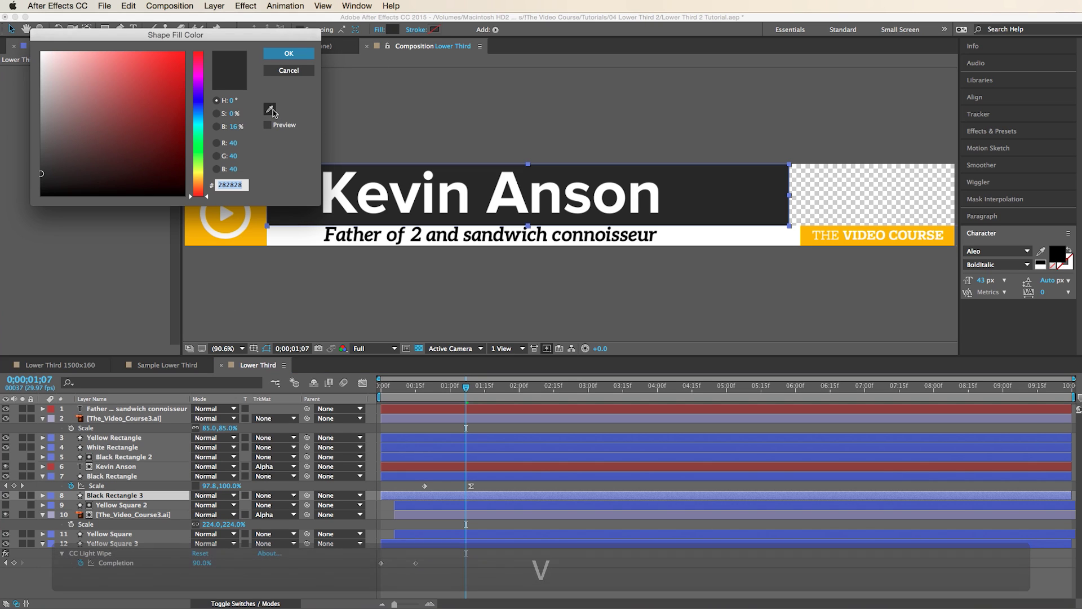
pyautogui.press('Escape')
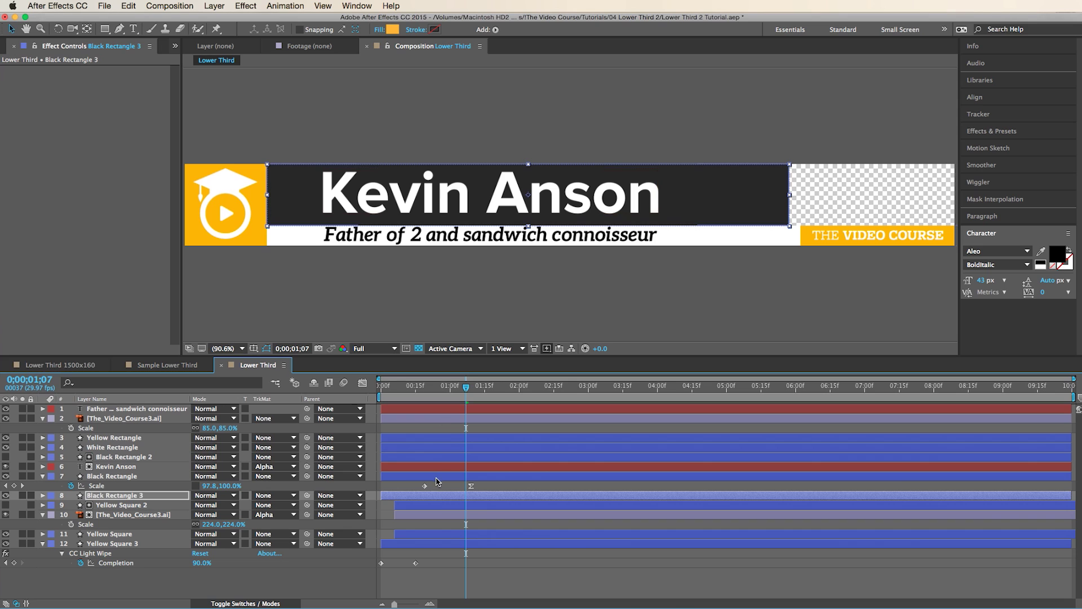
# - Start the yellow bar a few frames earlier so its edge leads the black bar
pyautogui.moveTo(438, 501); pyautogui.dragTo(436, 498)
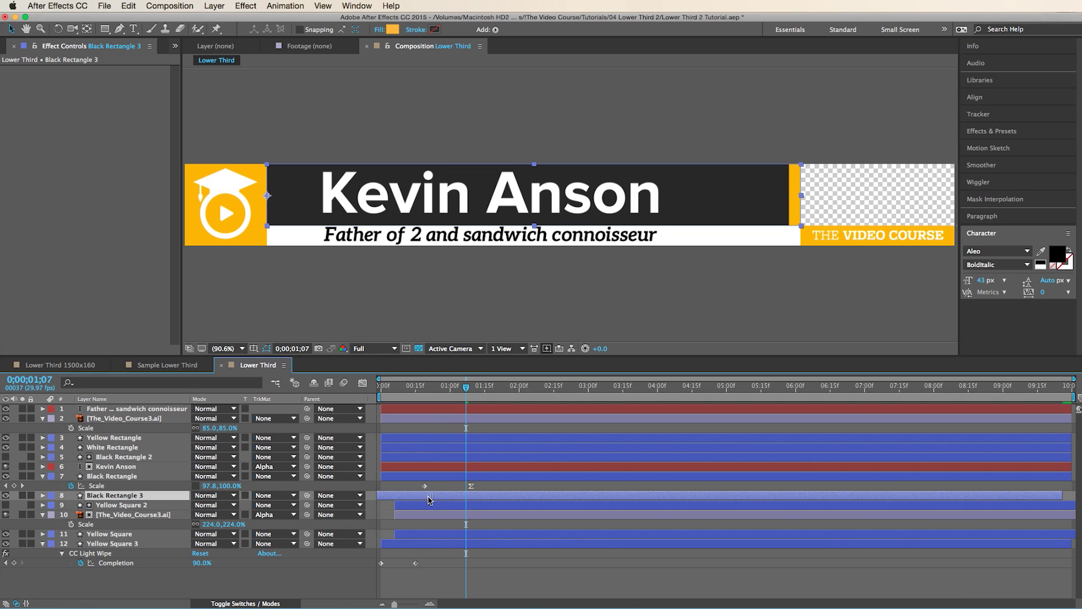
pyautogui.moveTo(420, 388); pyautogui.dragTo(476, 388)
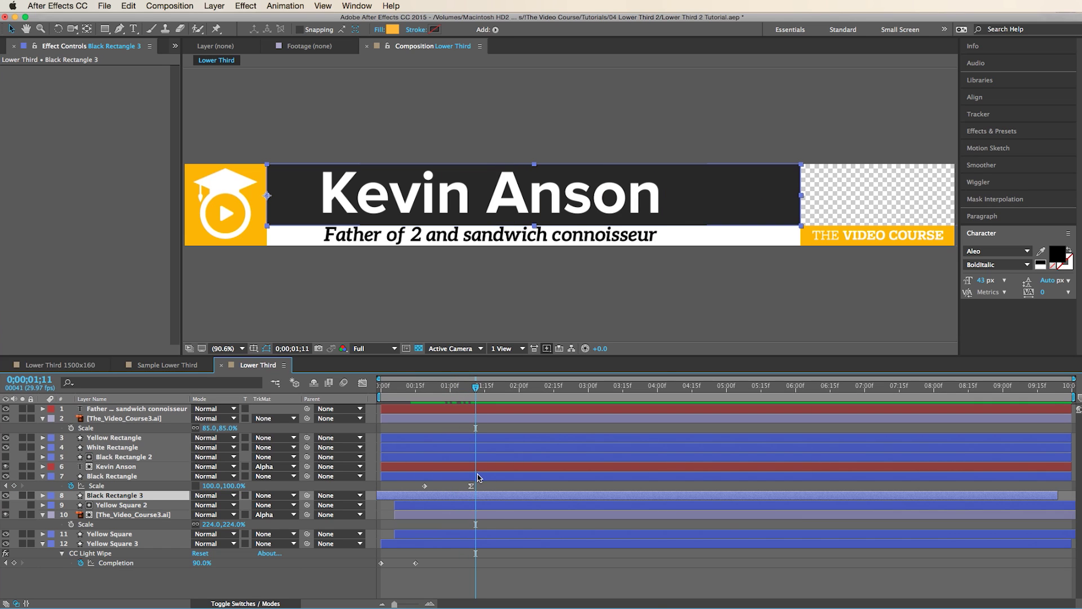
pyautogui.click(478, 477)
pyautogui.press('F2')
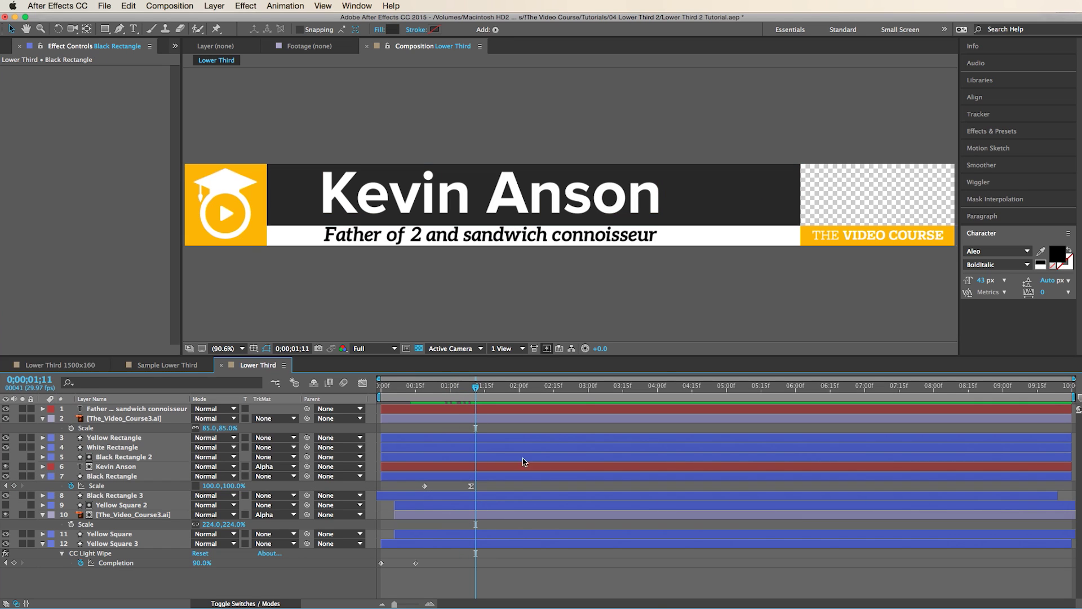
pyautogui.click(747, 242)
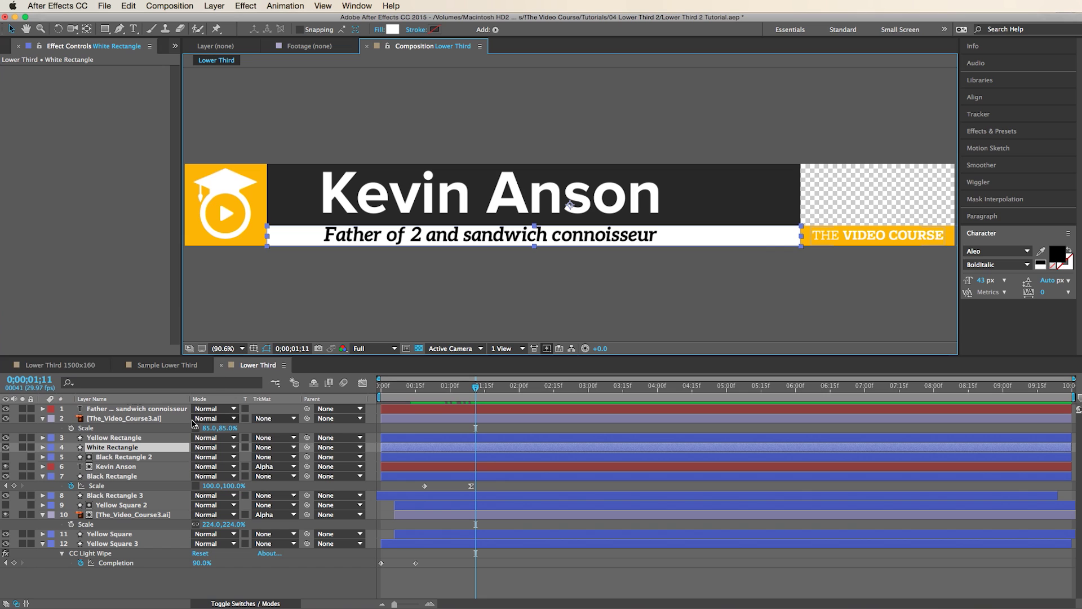
# - Anchor White Rectangle at its left edge and keyframe its Scale width from 0% to 100%
pyautogui.press('y')
pyautogui.moveTo(570, 204); pyautogui.dragTo(325, 243)
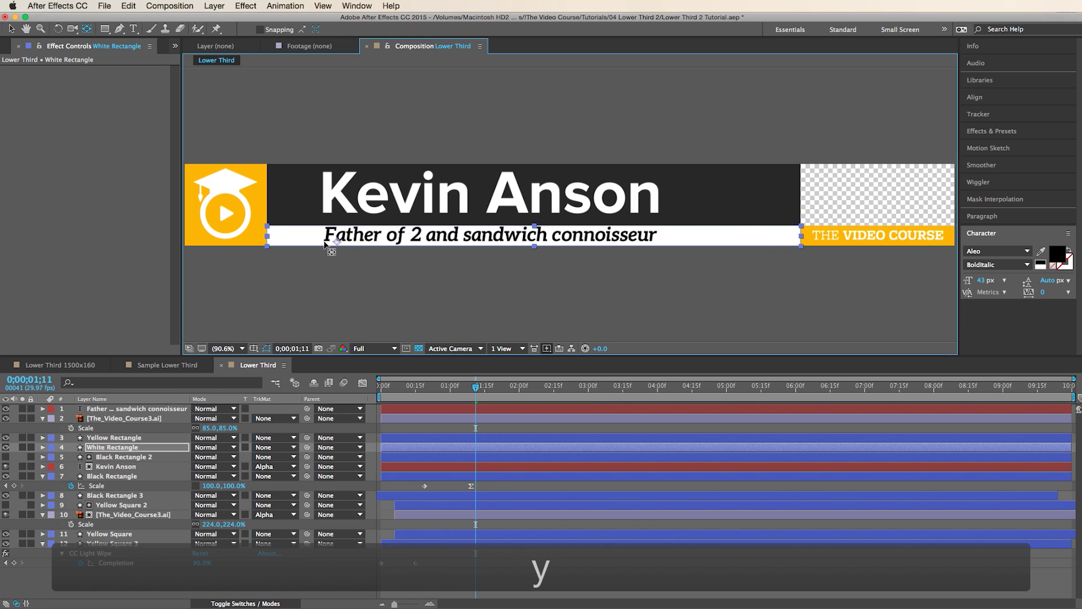
pyautogui.press('s')
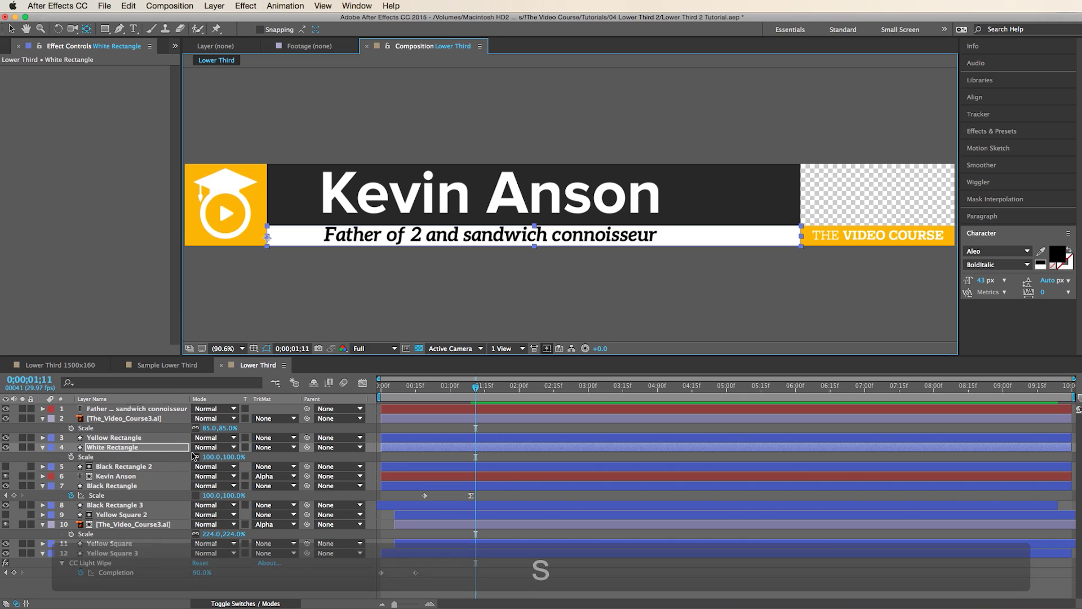
pyautogui.click(71, 457)
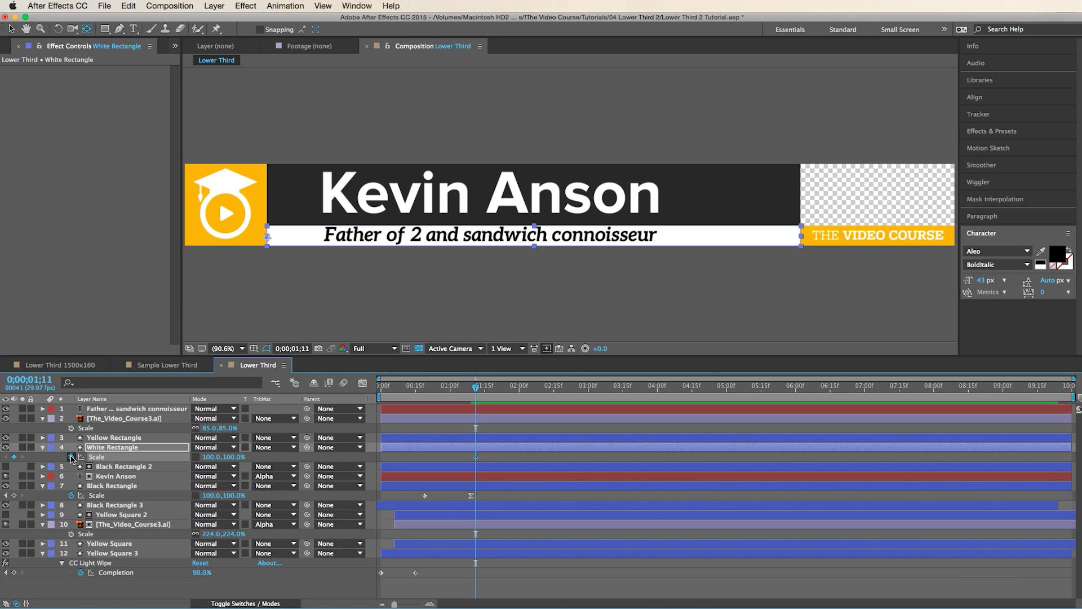
pyautogui.hotkey('shift', 'pagedown')
pyautogui.hotkey('shift', 'pagedown')
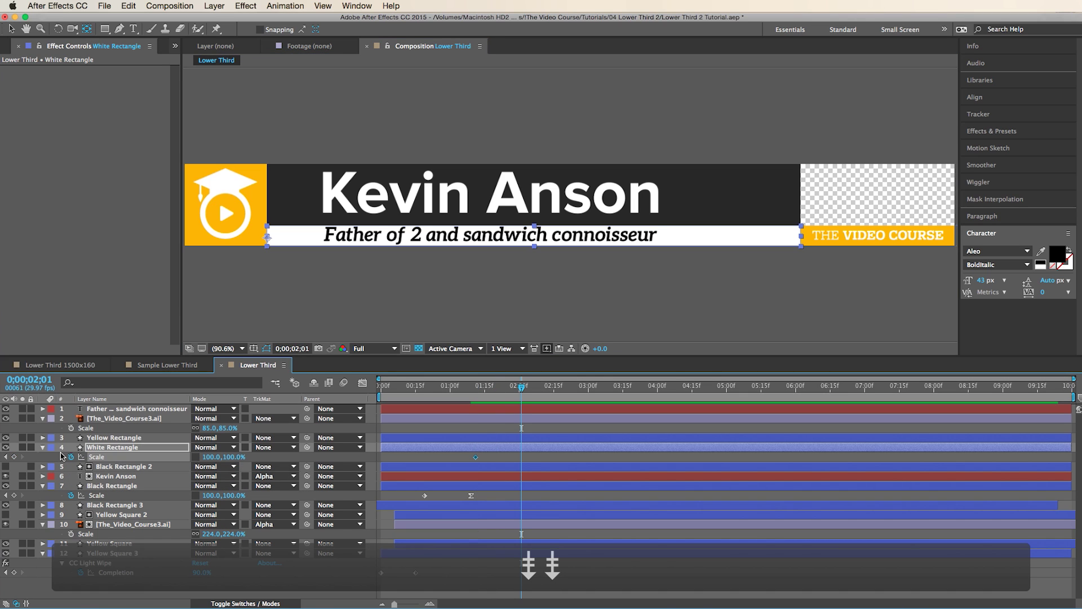
pyautogui.click(6, 457)
pyautogui.write('0')
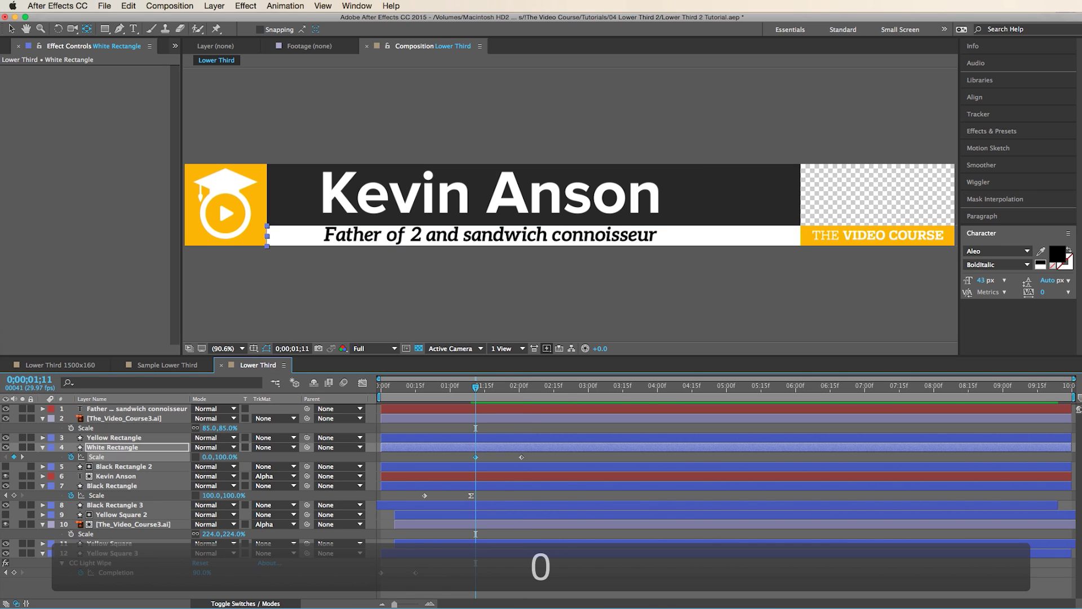
pyautogui.click(448, 388)
pyautogui.moveTo(449, 392); pyautogui.dragTo(481, 394)
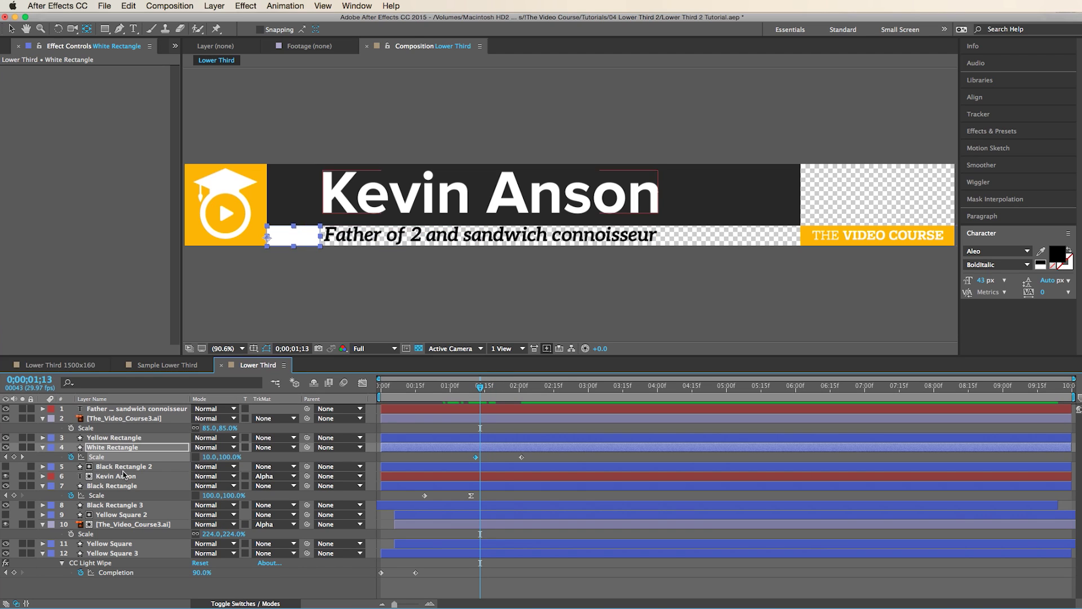
# - Move the subtitle text just above White Rectangle and duplicate the white bar
pyautogui.moveTo(116, 408); pyautogui.dragTo(124, 448)
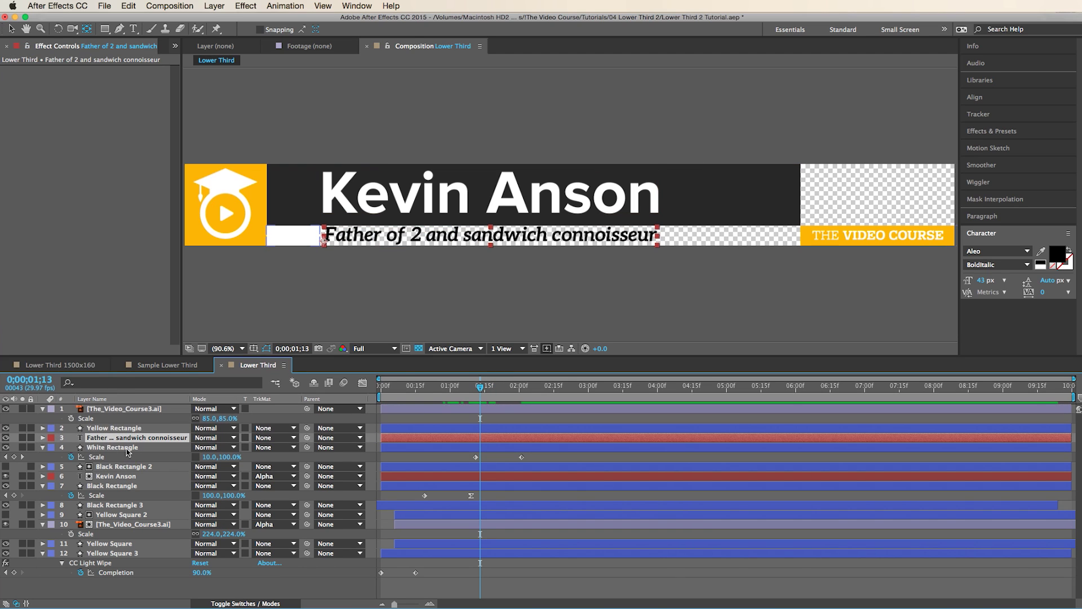
pyautogui.click(127, 449)
pyautogui.press('super+d')
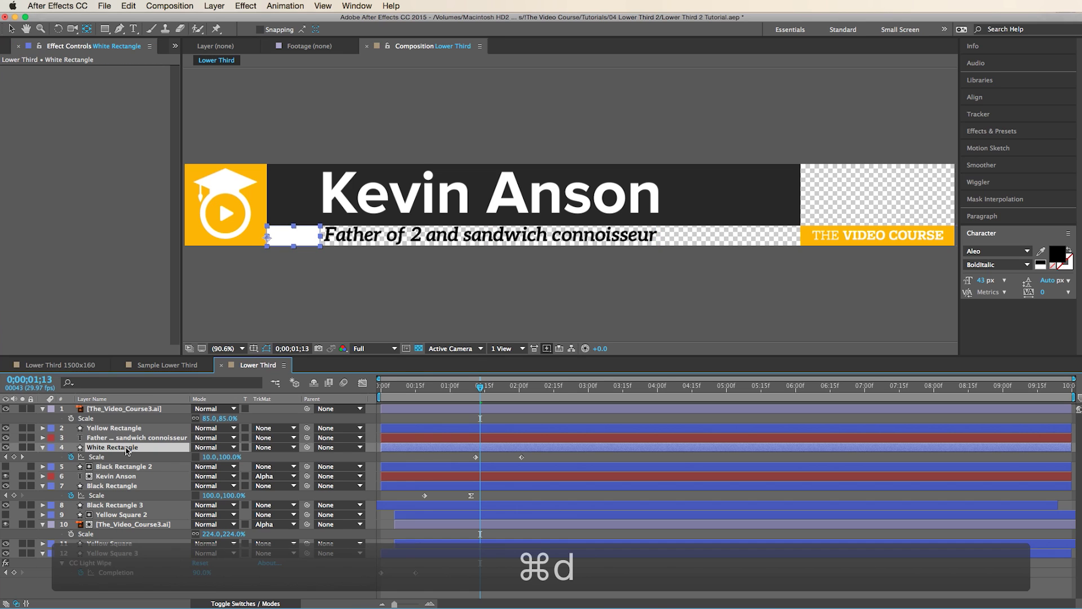
# - Put the subtitle below White Rectangle 2 and alpha-matte it to that bar
pyautogui.moveTo(127, 438); pyautogui.dragTo(304, 448)
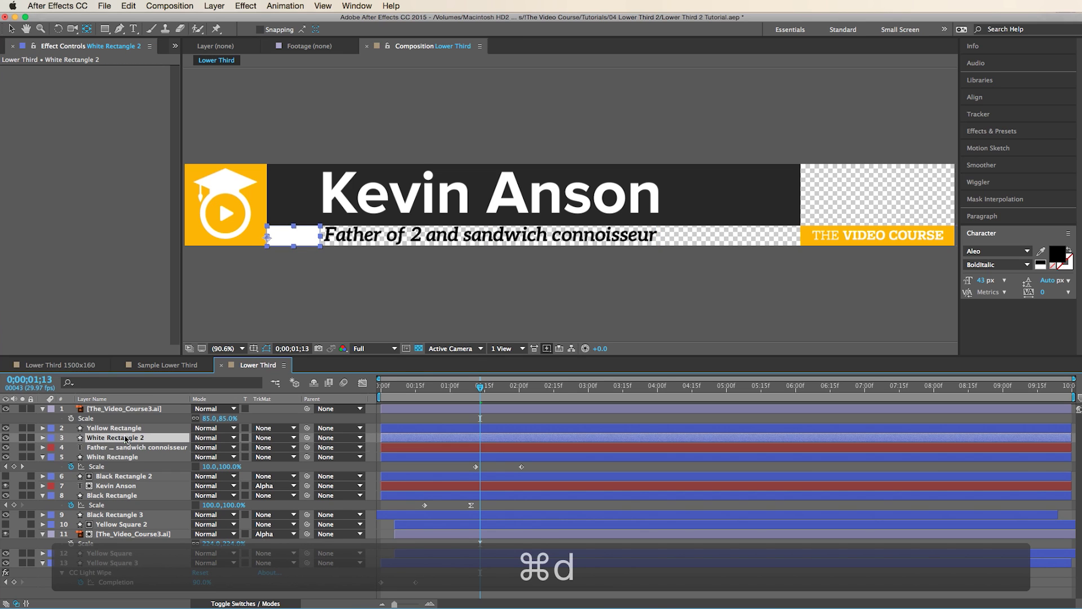
pyautogui.click(285, 447)
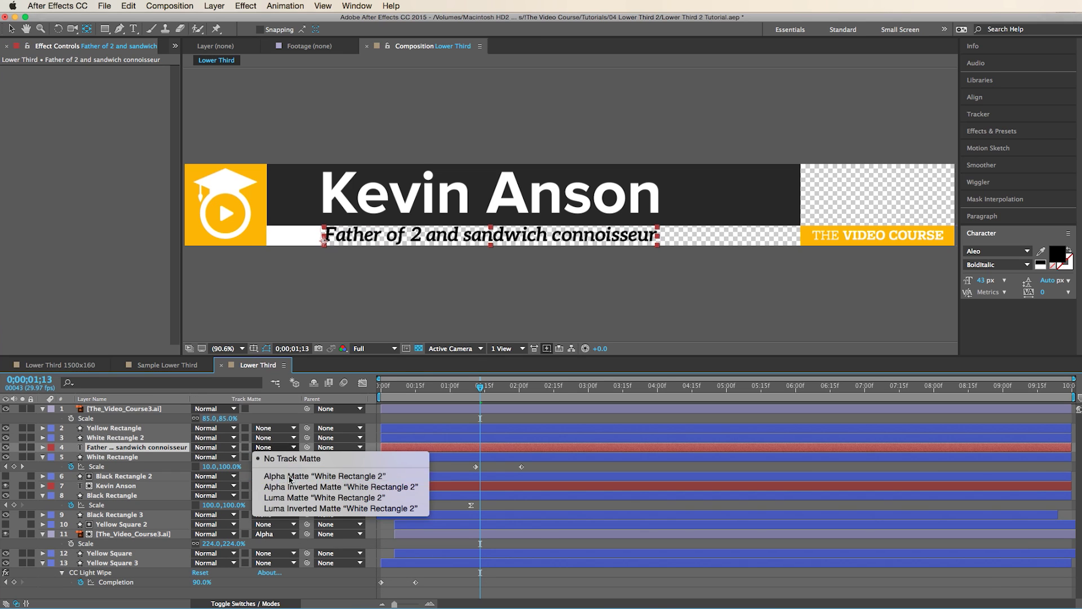
pyautogui.click(304, 406)
pyautogui.moveTo(451, 391); pyautogui.dragTo(507, 401)
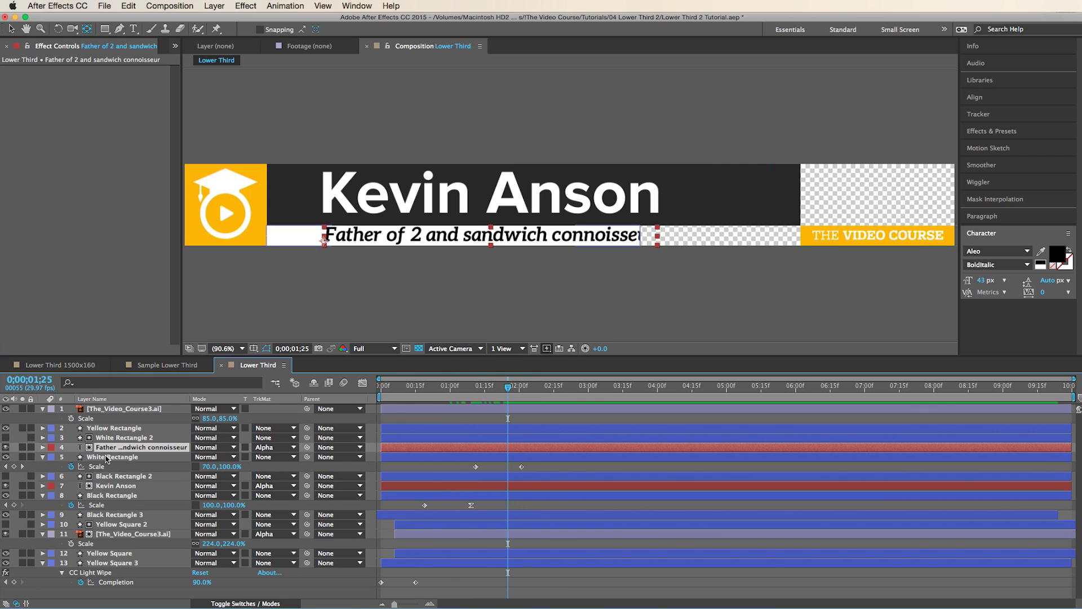
# - Duplicate White Rectangle as White Rectangle 3 and place it below the original
pyautogui.click(104, 457)
pyautogui.press('cmd+d')
pyautogui.moveTo(122, 458); pyautogui.dragTo(118, 477)
pyautogui.press('v')
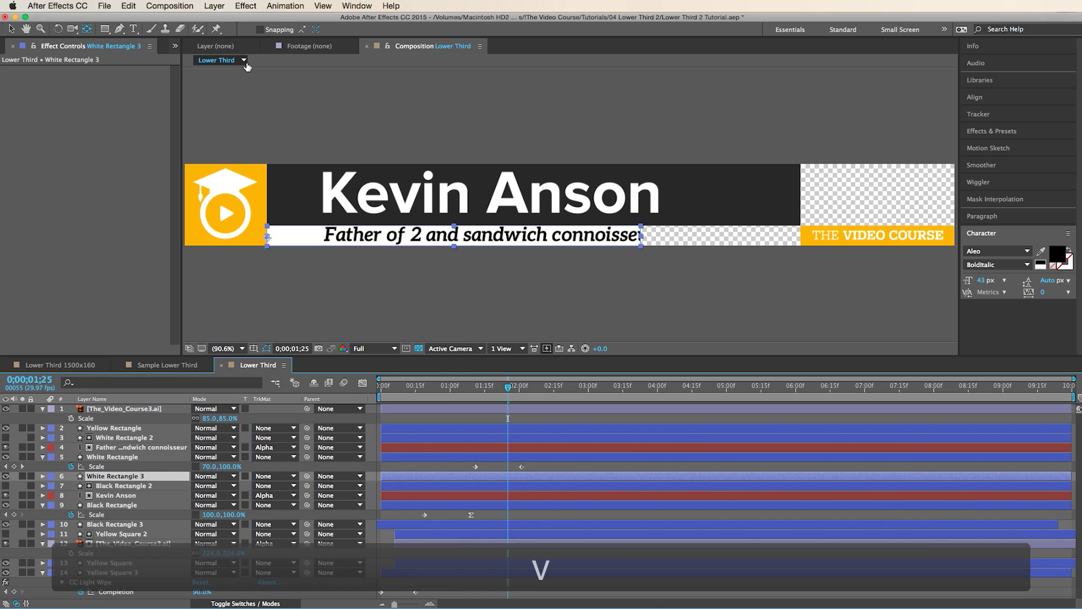
# - Give White Rectangle 3 a dark grey fill and start it slightly earlier
pyautogui.click(393, 30)
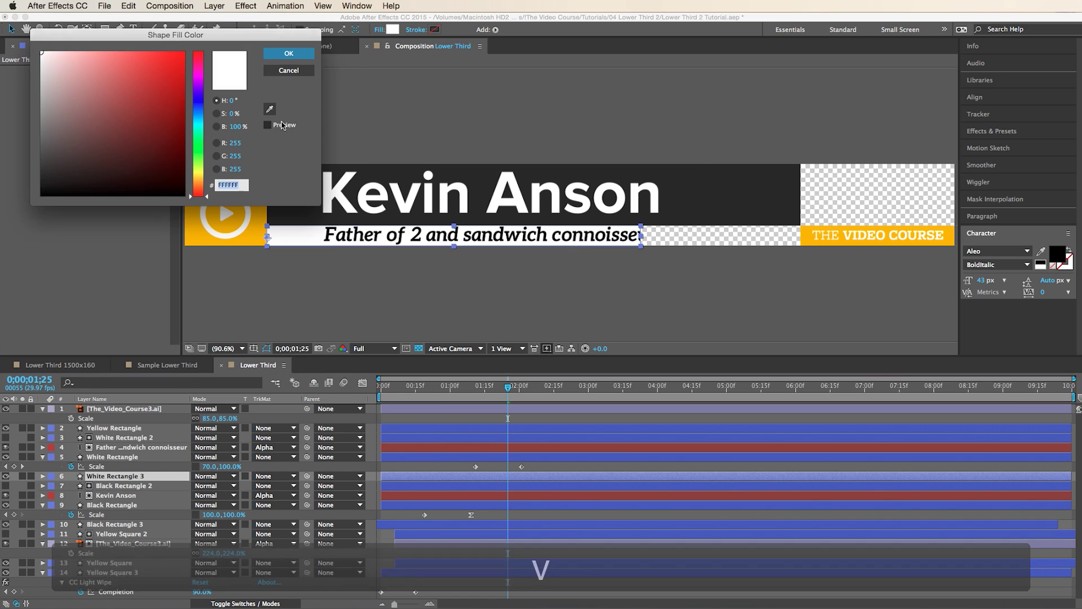
pyautogui.press('Escape')
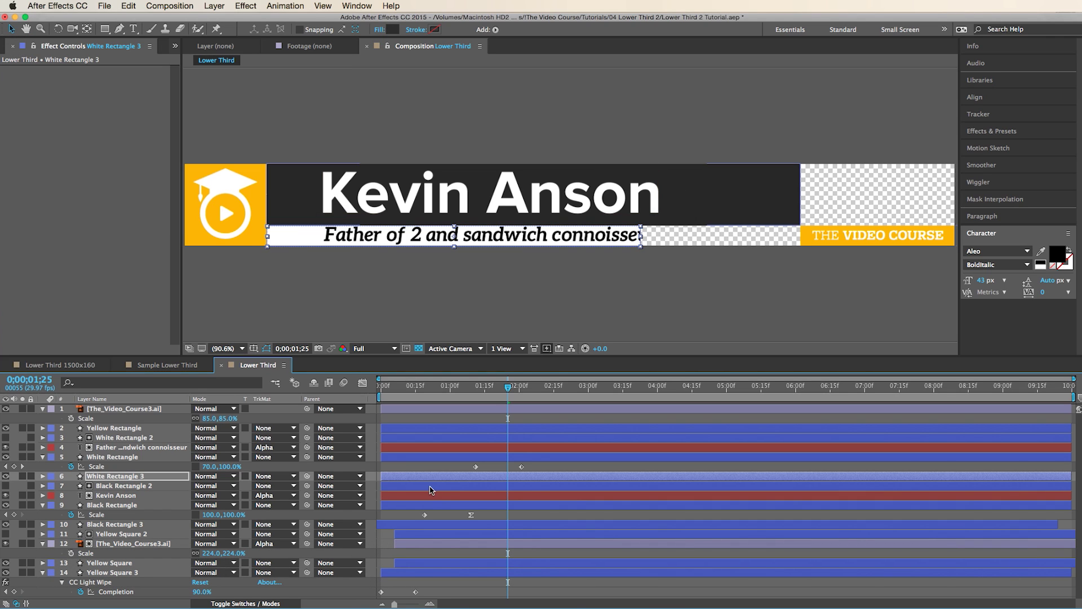
pyautogui.moveTo(455, 478); pyautogui.dragTo(447, 478)
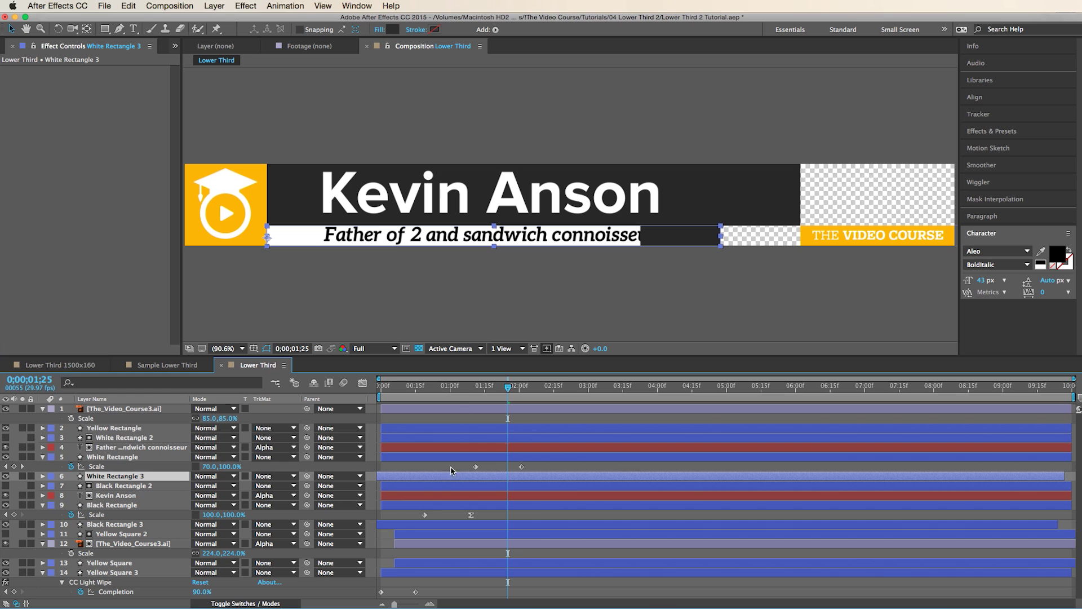
pyautogui.moveTo(456, 386); pyautogui.dragTo(476, 437)
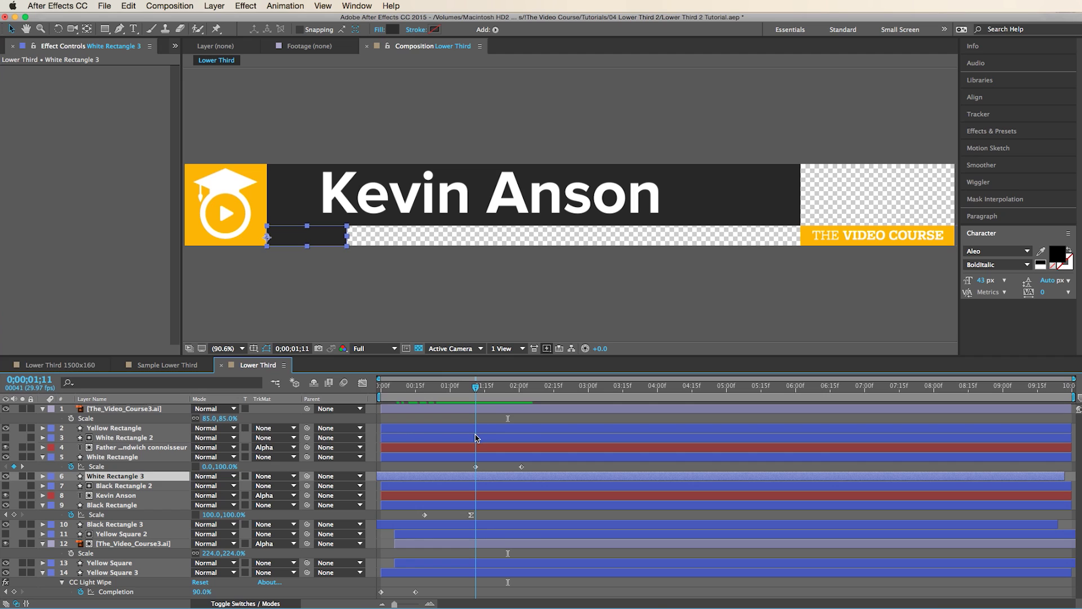
# - Shift the subtitle and white bar layers slightly earlier and play back the lower third
pyautogui.click(146, 438)
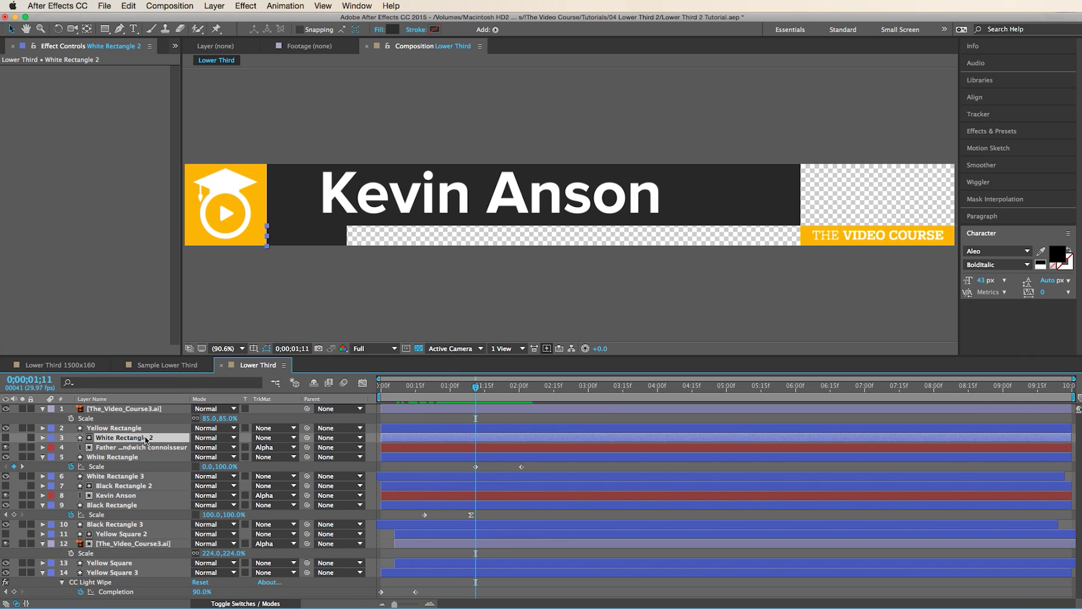
pyautogui.keyDown('shift'); pyautogui.click(131, 476); pyautogui.keyUp('shift')
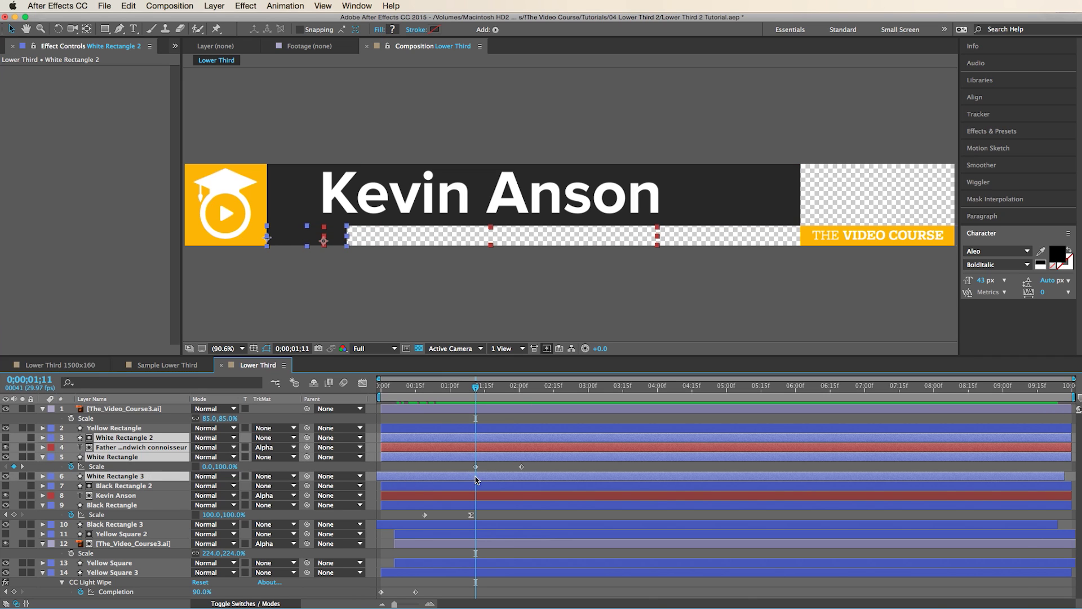
pyautogui.press('v')
pyautogui.moveTo(486, 477); pyautogui.dragTo(458, 478)
pyautogui.press('space')
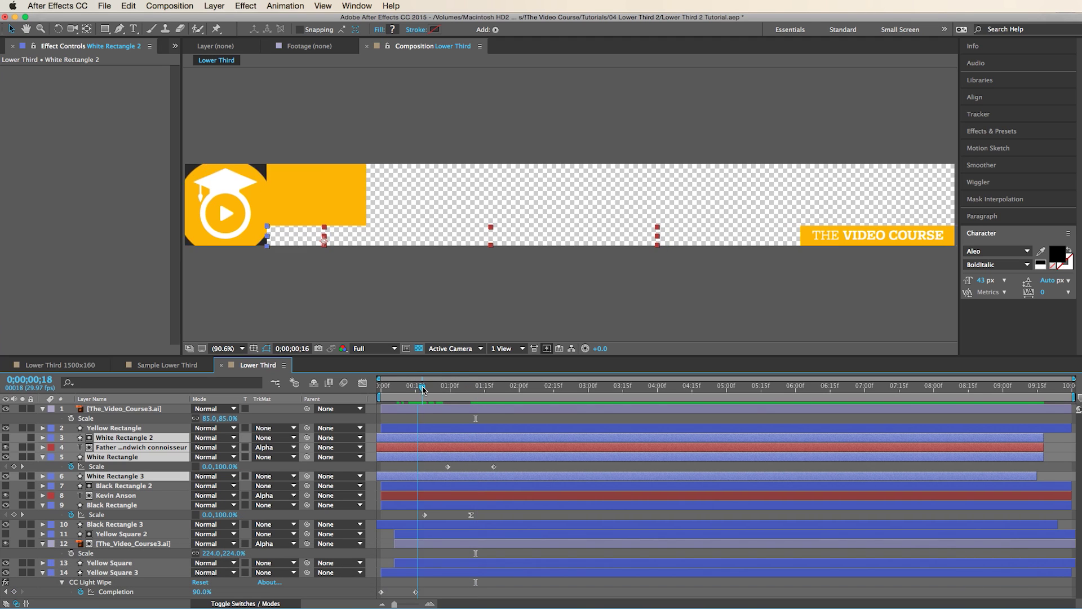
pyautogui.moveTo(465, 390); pyautogui.dragTo(489, 398)
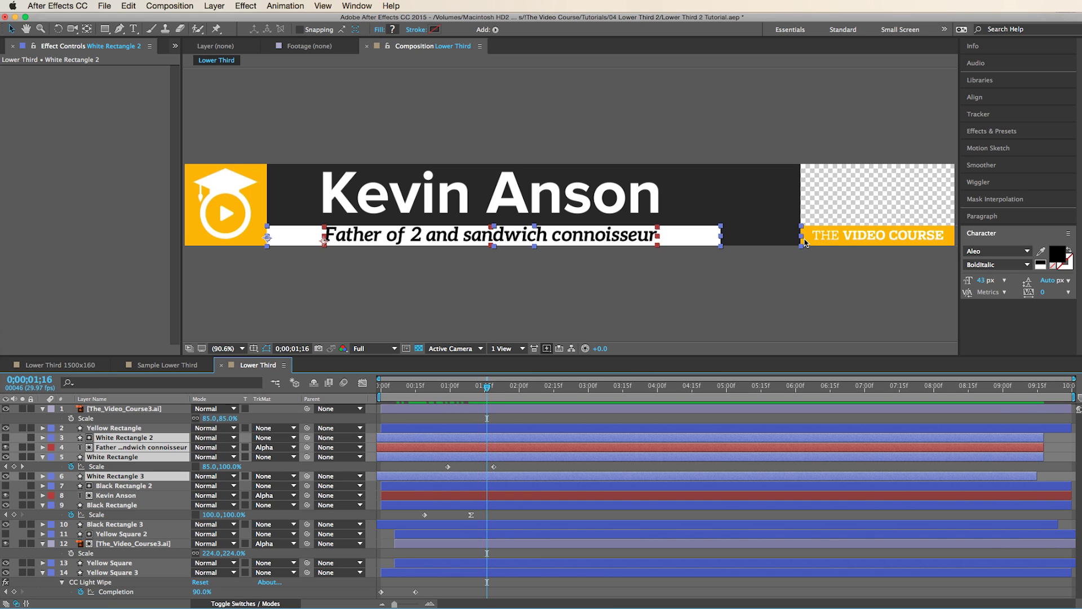
pyautogui.click(807, 242)
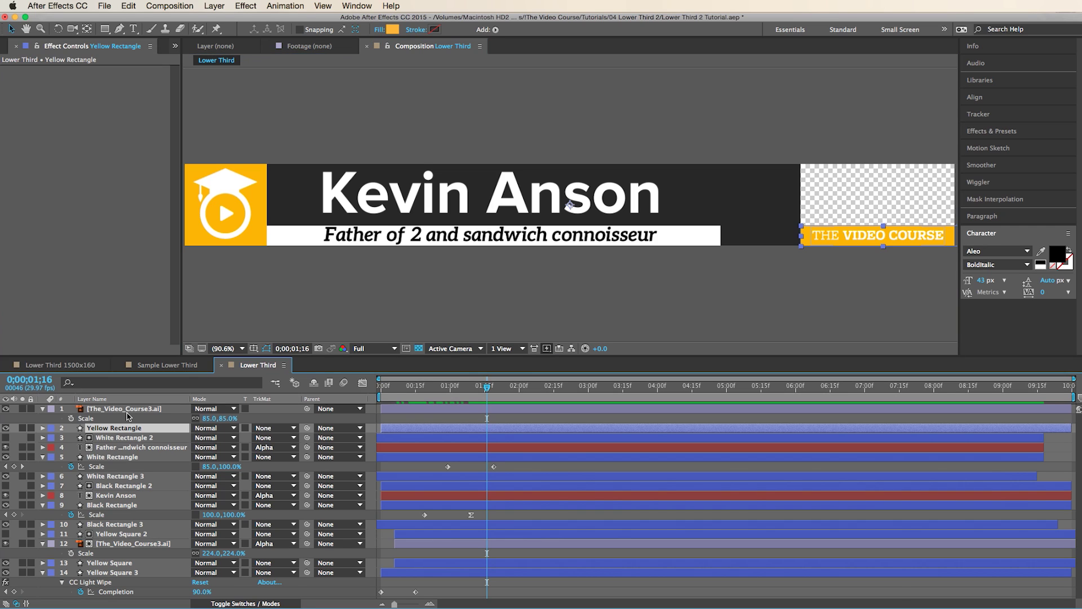
# - Parent THE VIDEO COURSE logo layer to the Yellow Rectangle layer
pyautogui.click(131, 410)
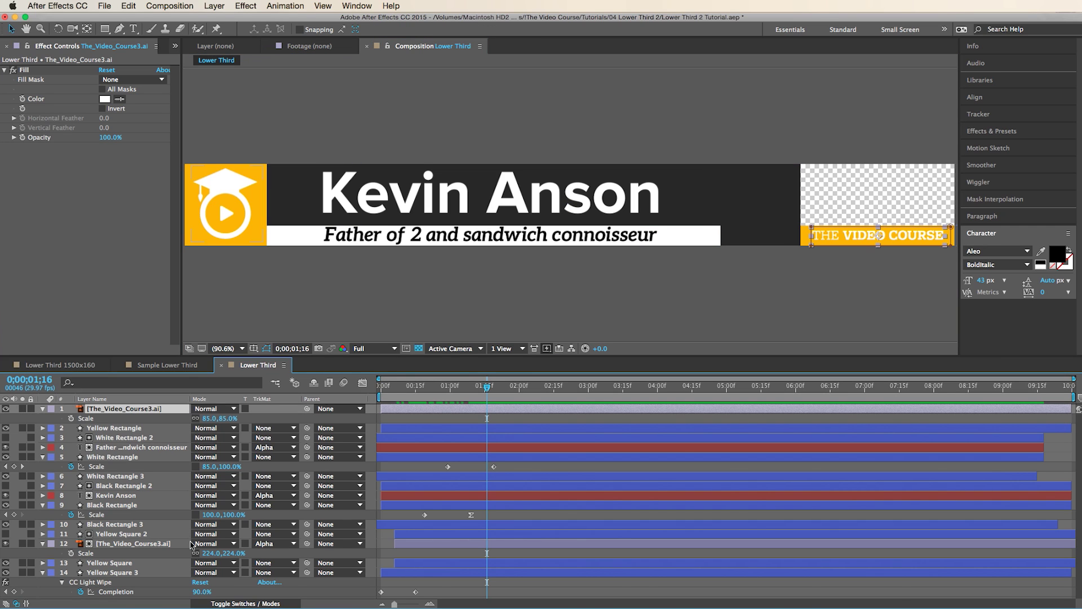
pyautogui.click(244, 603)
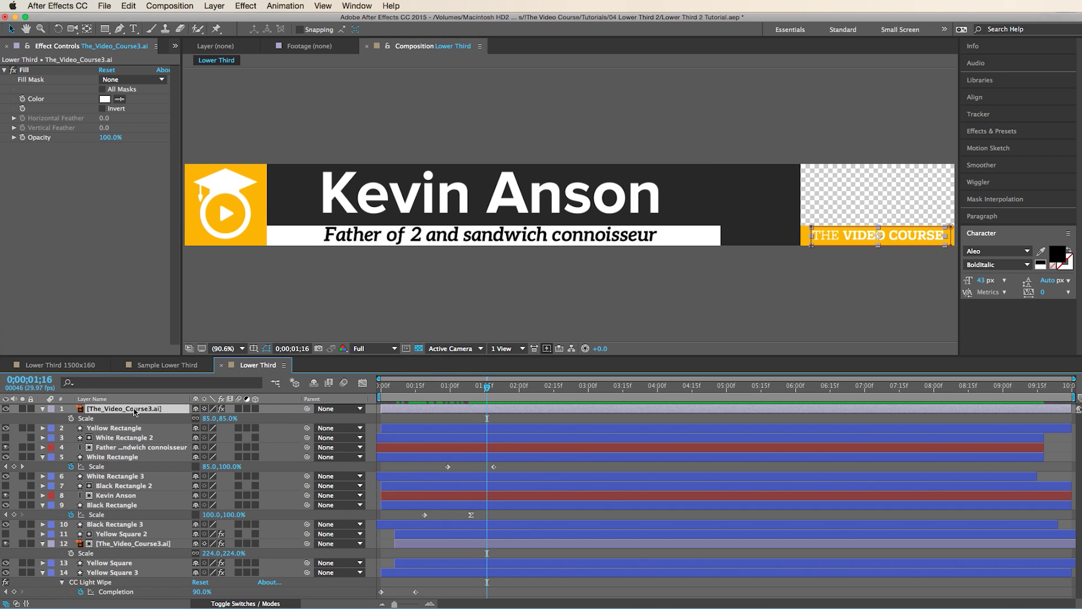
pyautogui.moveTo(307, 409); pyautogui.dragTo(197, 442)
# - Keyframe Yellow Rectangle Position to slide right from 427 at 1;16 to 750 at 2;01
pyautogui.click(142, 429)
pyautogui.press('p')
pyautogui.press('super+z')
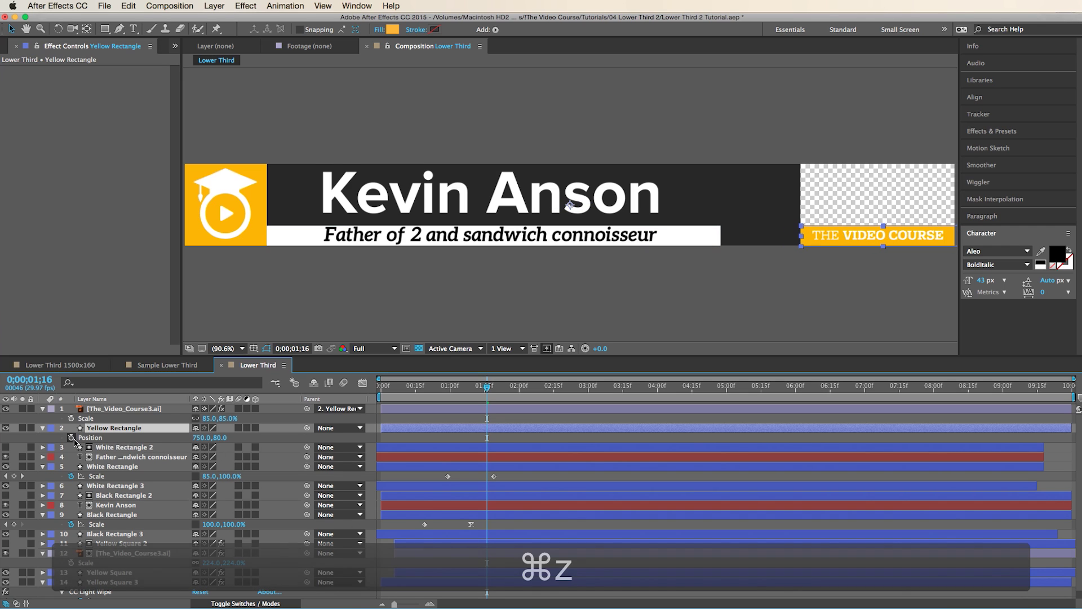
pyautogui.click(71, 438)
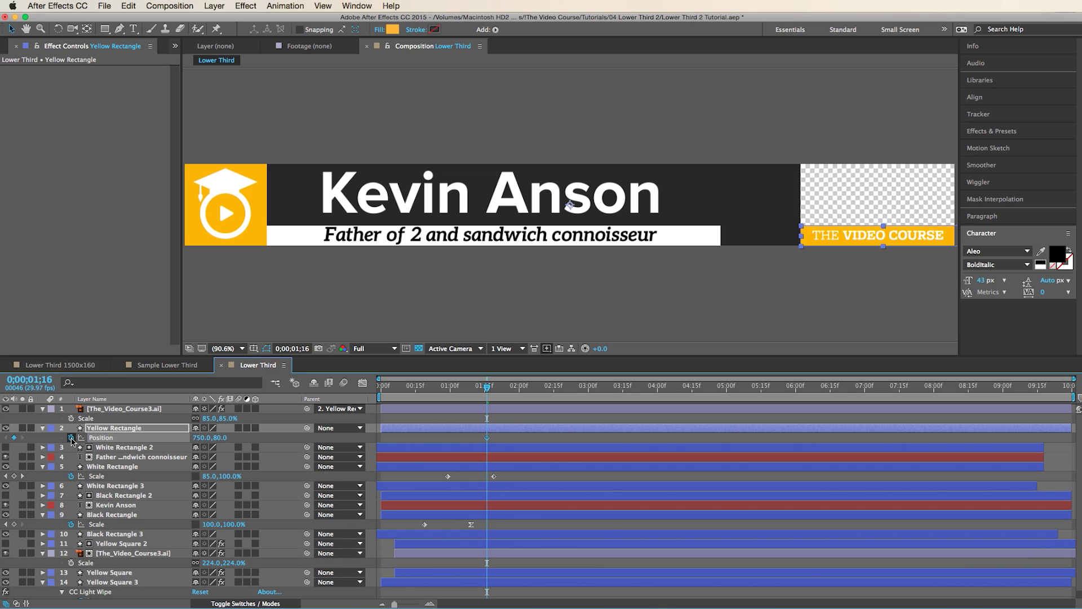
pyautogui.press('pagedown')
pyautogui.press('pagedown')
pyautogui.press('pagedown')
pyautogui.press('pagedown')
pyautogui.press('pagedown')
pyautogui.press('pagedown')
pyautogui.press('pagedown')
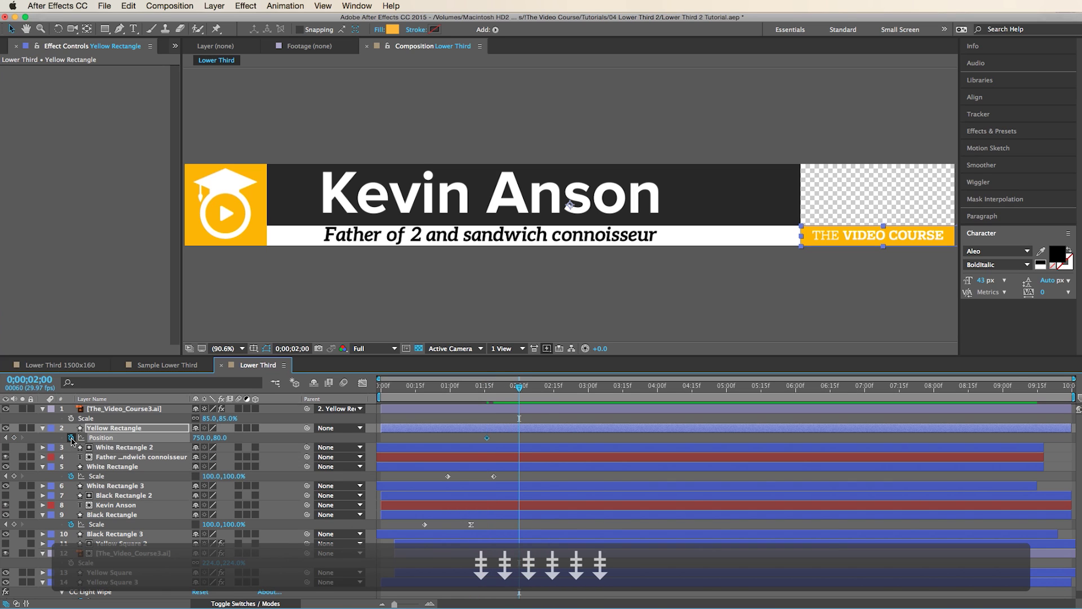
pyautogui.click(13, 437)
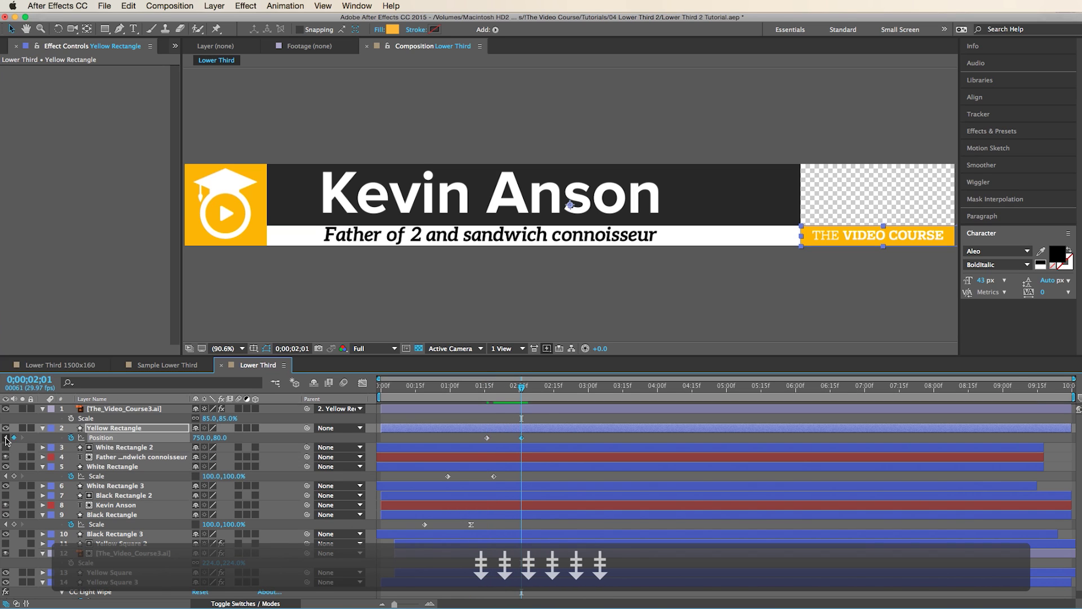
pyautogui.click(6, 438)
pyautogui.moveTo(174, 443); pyautogui.dragTo(20, 445)
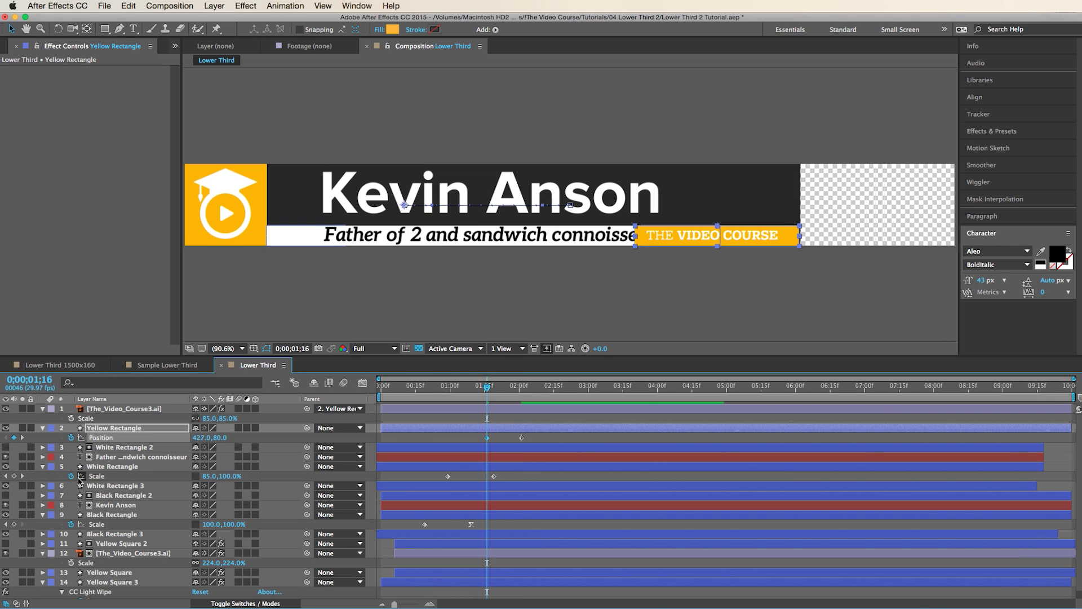
# - Move the Yellow Rectangle and course logo layers to the bottom of the layer stack
pyautogui.click(104, 429)
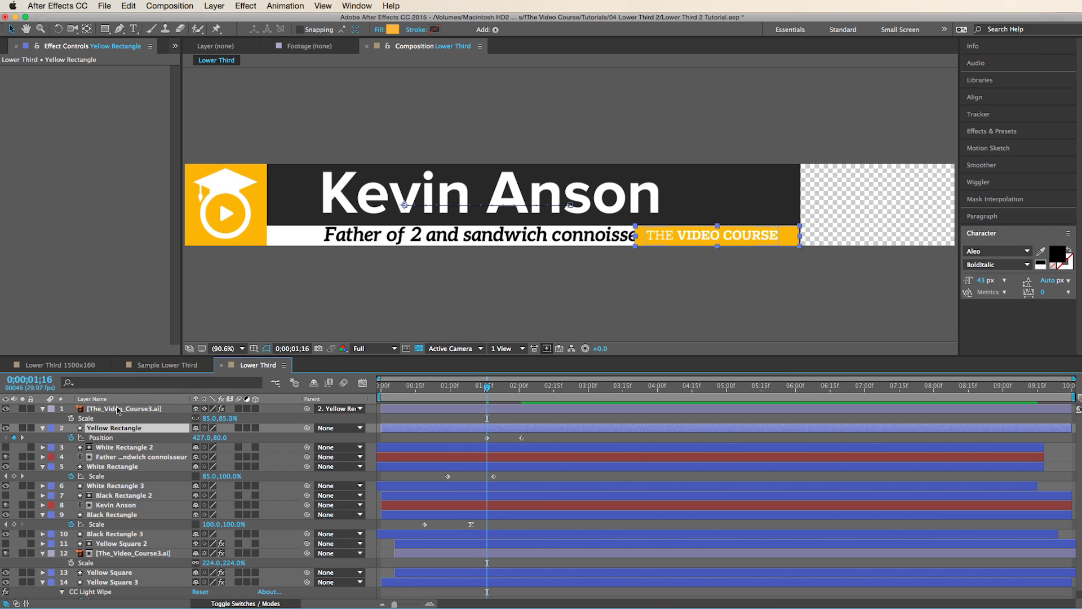
pyautogui.keyDown('shift'); pyautogui.click(119, 408); pyautogui.keyUp('shift')
pyautogui.moveTo(120, 411); pyautogui.dragTo(145, 591)
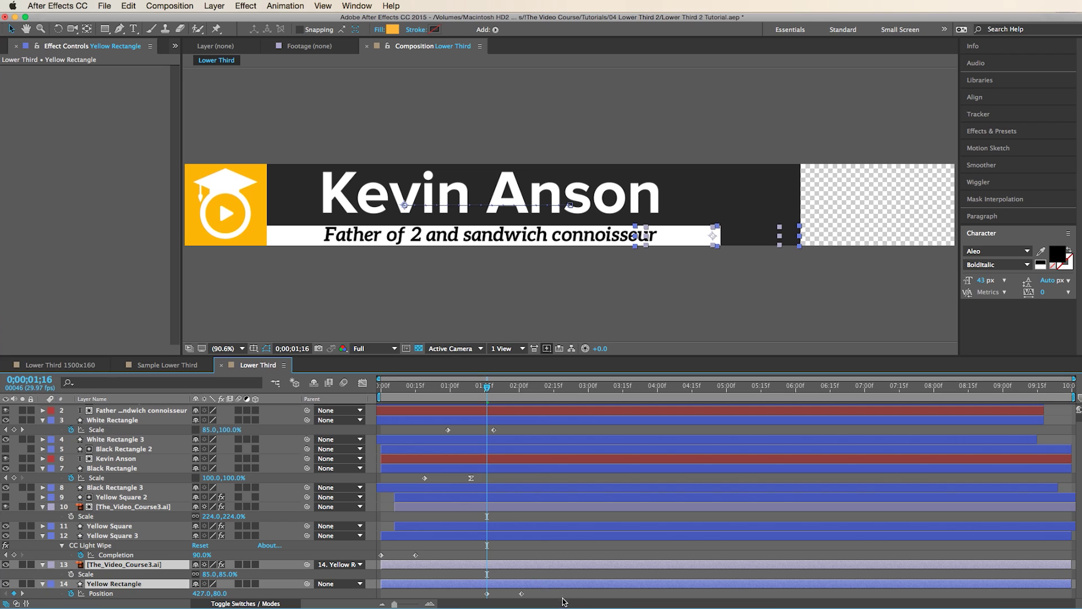
# - Trim both layers to start at the current frame and apply Easy Ease In to the rectangle's Position keyframe
pyautogui.hotkey('alt', '[')
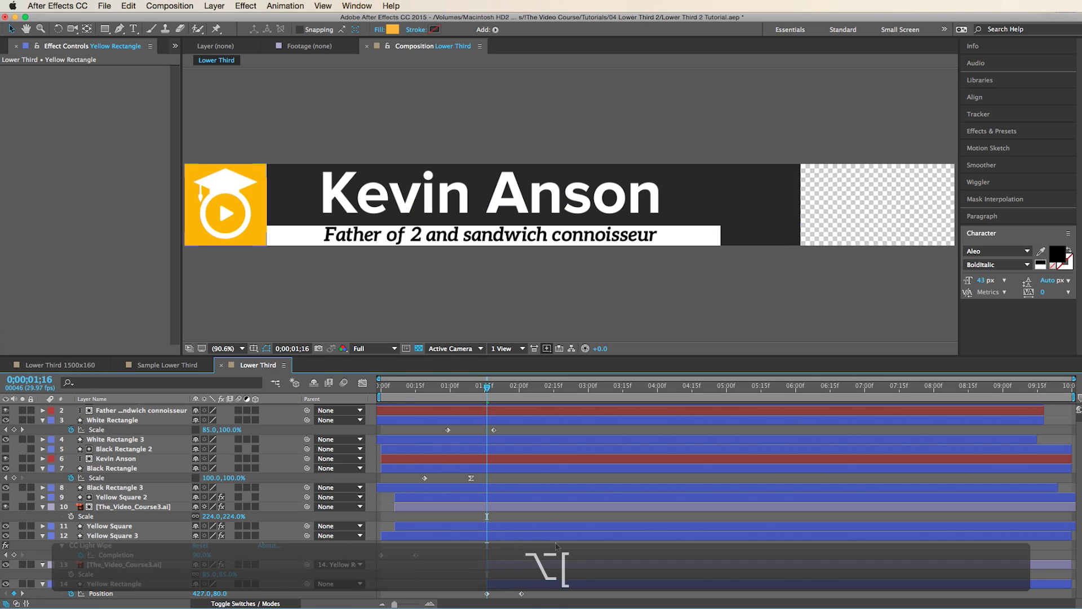
pyautogui.moveTo(487, 387); pyautogui.dragTo(528, 397)
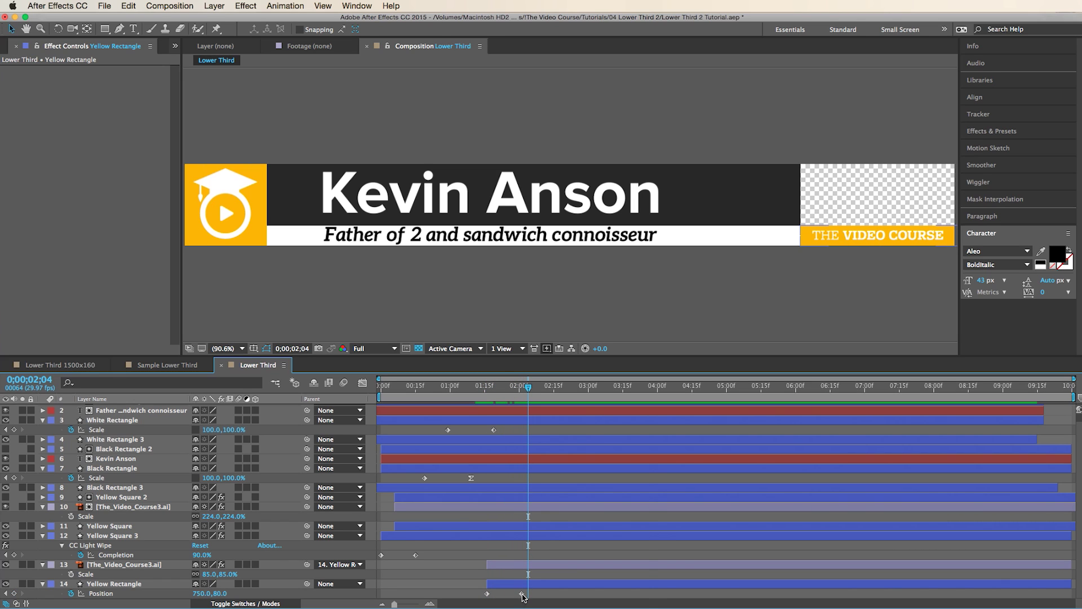
pyautogui.rightClick(521, 593)
pyautogui.moveTo(565, 598)
pyautogui.click(732, 544)
pyautogui.press('KP_0')
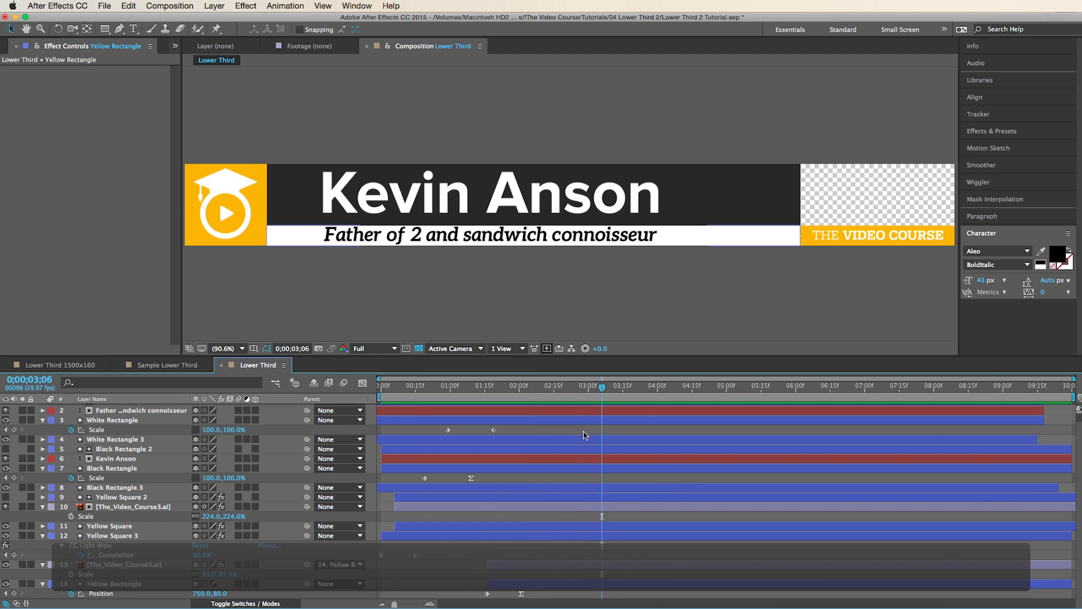
pyautogui.press('super+a')
pyautogui.press('u')
pyautogui.press('u')
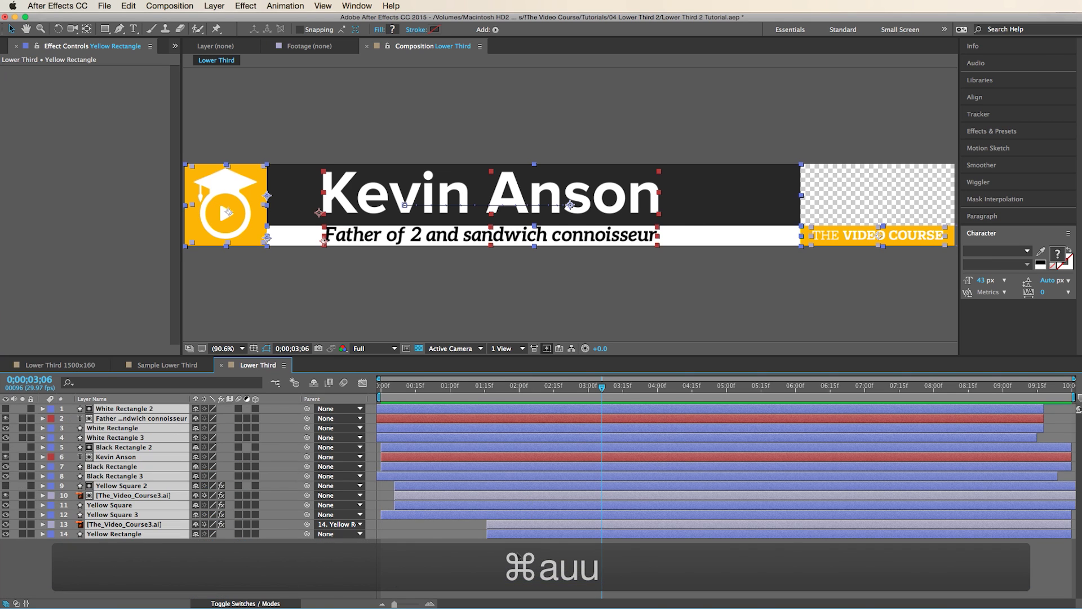
pyautogui.click(519, 558)
pyautogui.moveTo(463, 390); pyautogui.dragTo(452, 420)
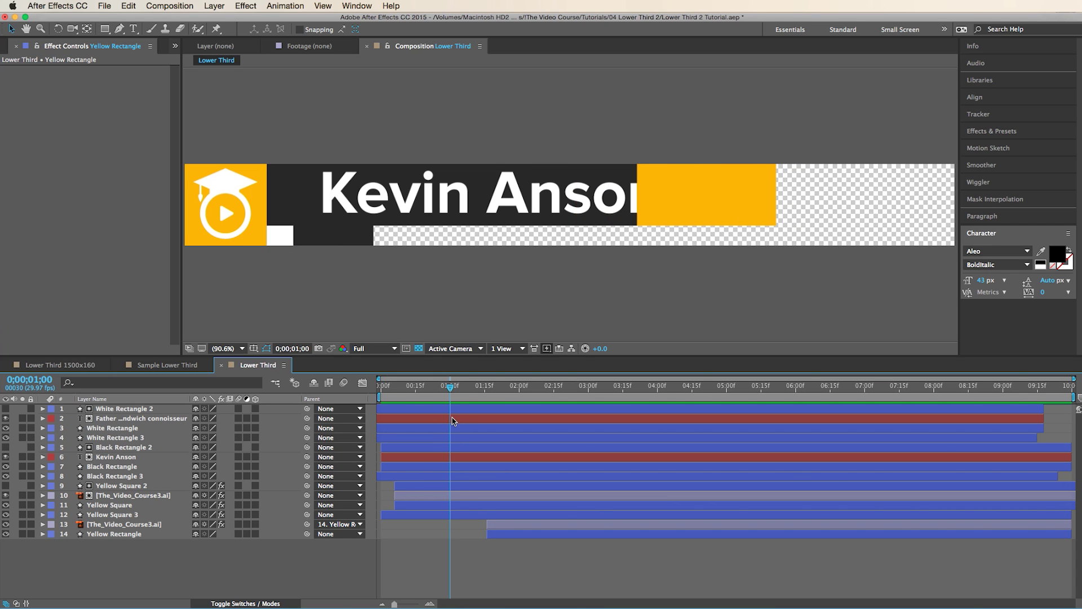
pyautogui.click(112, 457)
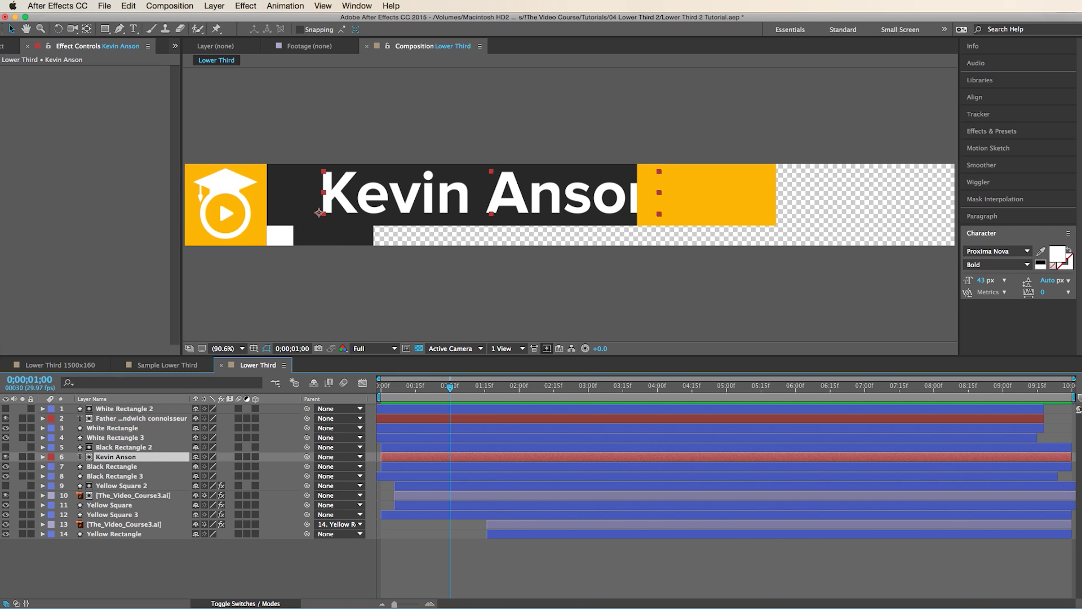
pyautogui.click(1039, 253)
pyautogui.click(743, 200)
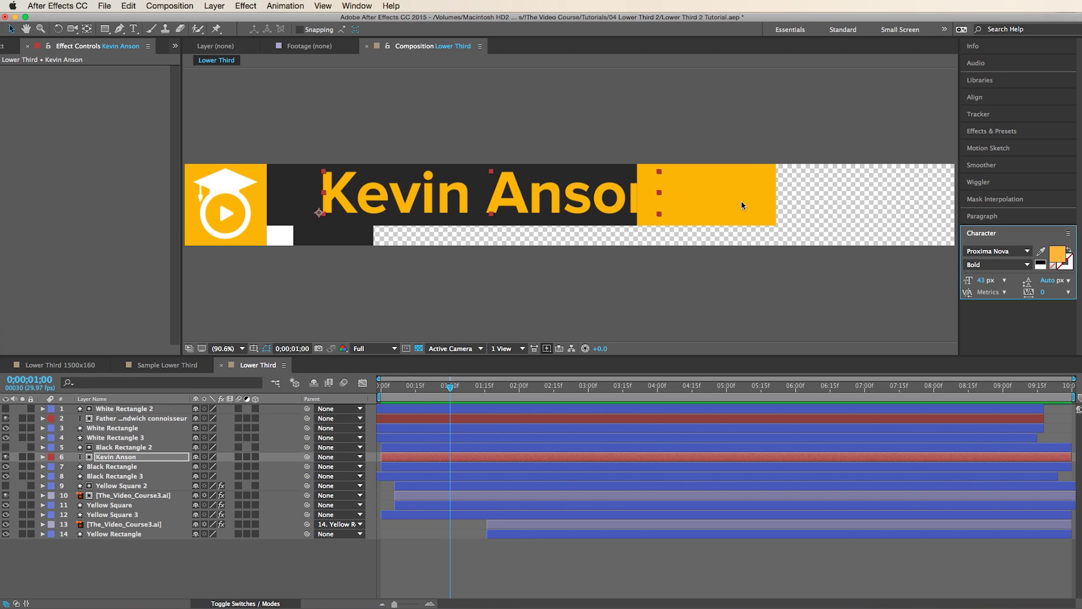
pyautogui.click(520, 551)
pyautogui.click(107, 458)
pyautogui.press('super+d')
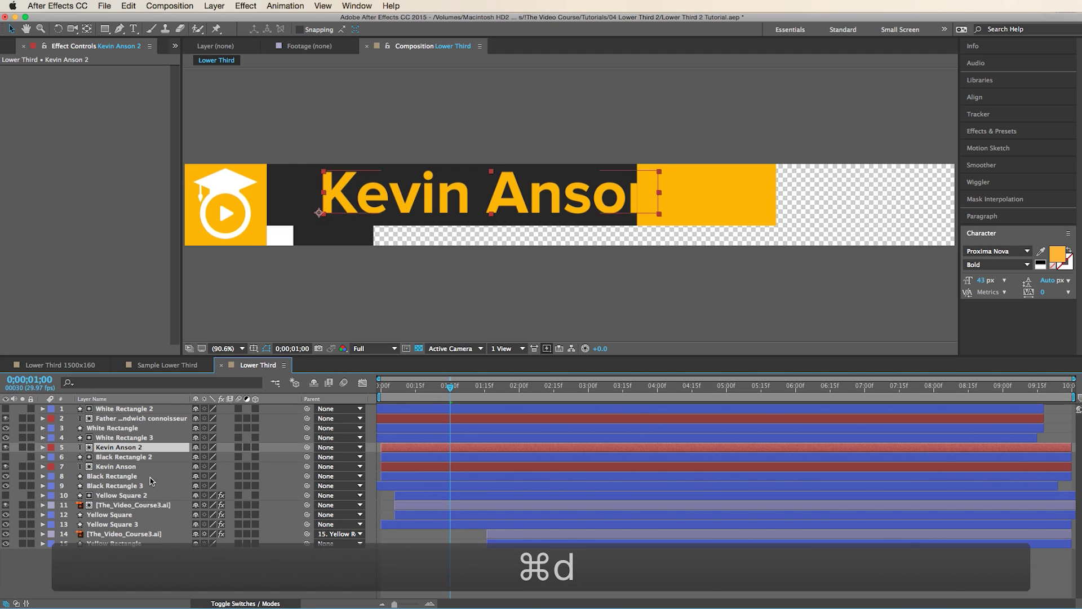
pyautogui.click(257, 598)
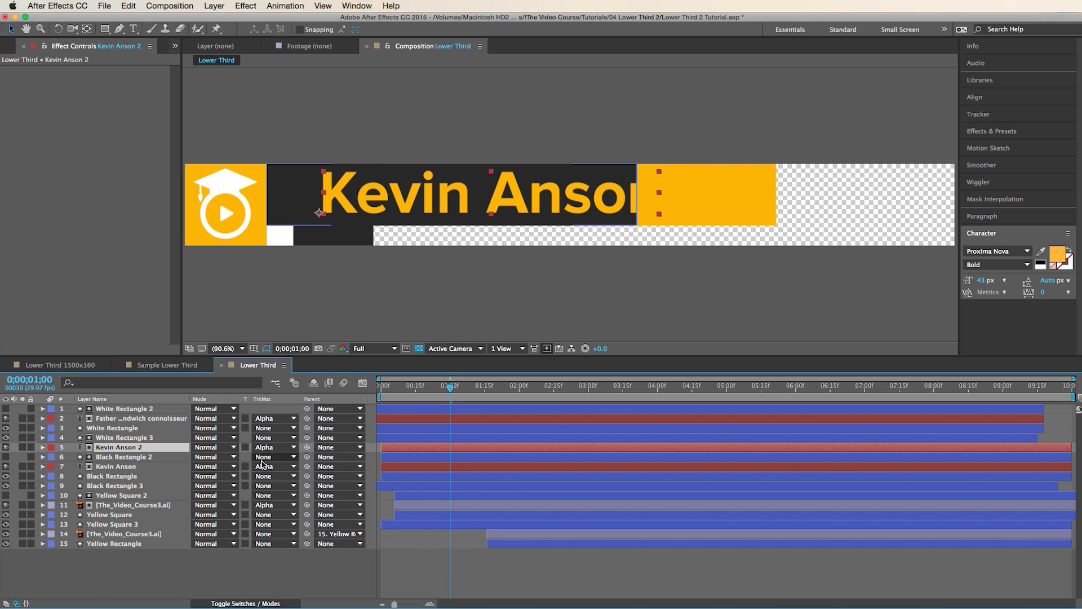
pyautogui.click(263, 457)
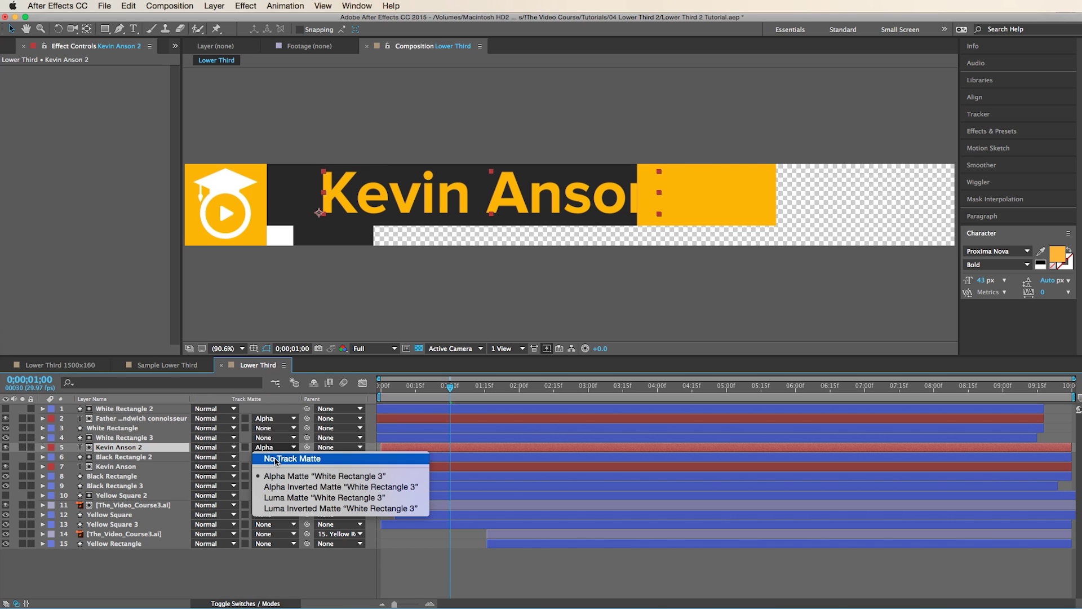
pyautogui.click(275, 455)
pyautogui.press('super+z')
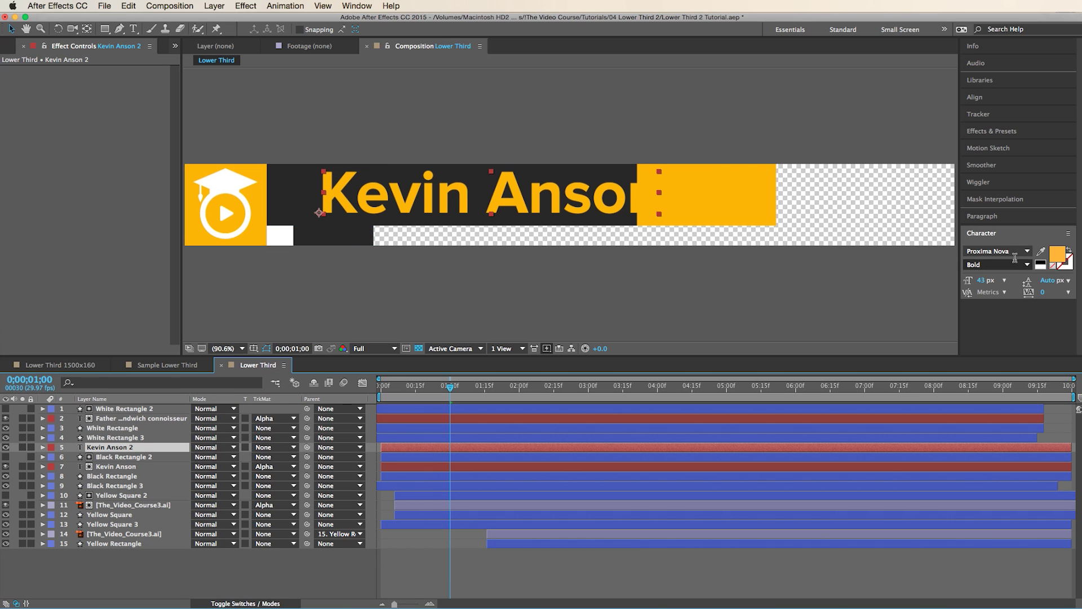
# - Make the duplicate name white and hide it
pyautogui.click(1042, 263)
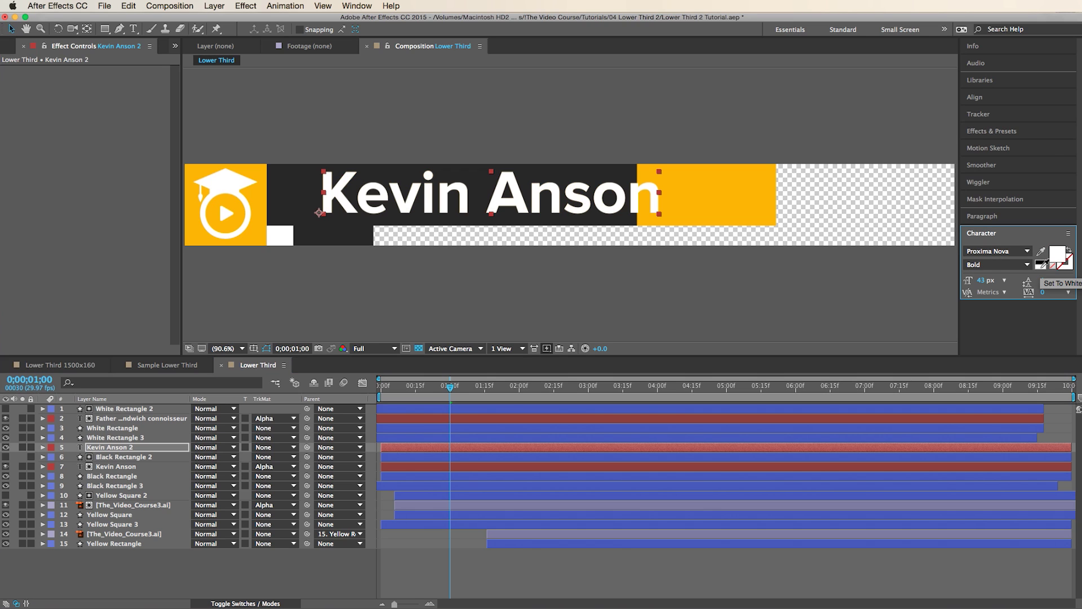
pyautogui.click(507, 555)
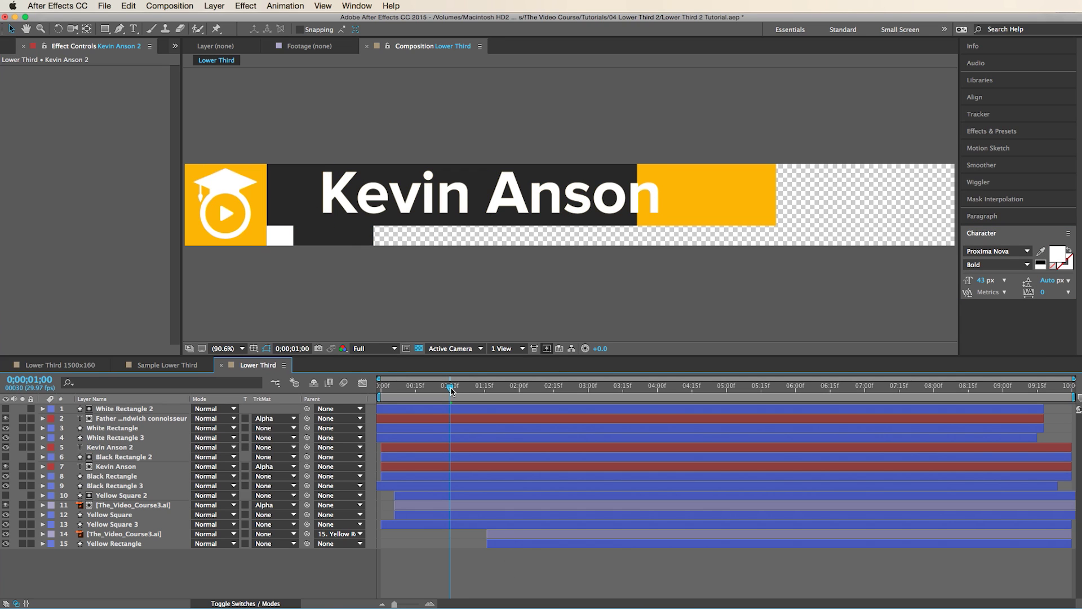
pyautogui.click(6, 447)
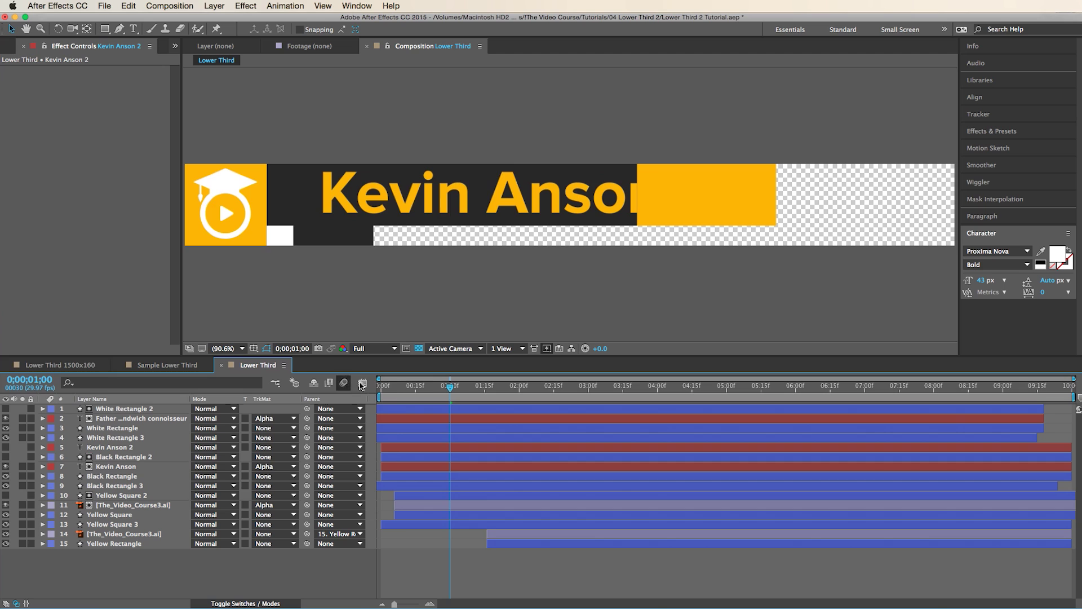
pyautogui.moveTo(398, 391); pyautogui.dragTo(456, 384)
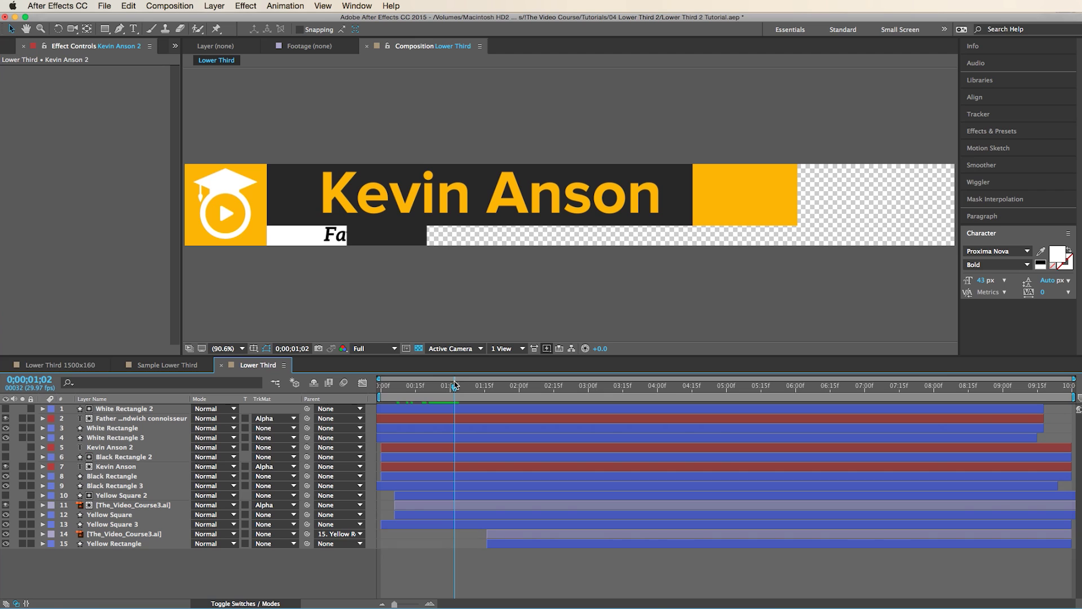
pyautogui.click(95, 448)
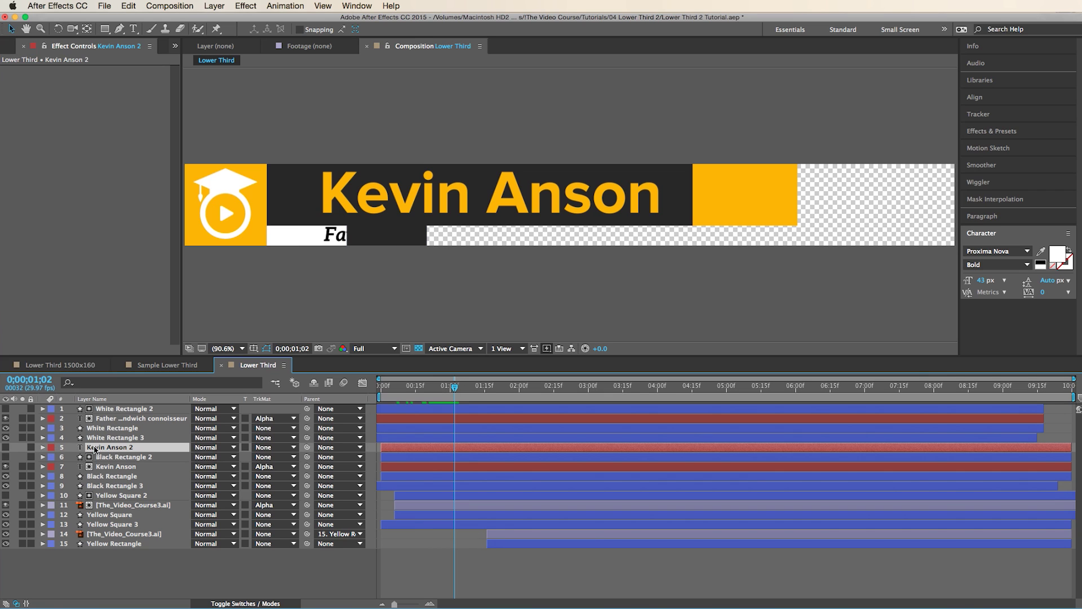
pyautogui.click(6, 448)
pyautogui.click(992, 130)
pyautogui.click(1006, 148)
pyautogui.write('type')
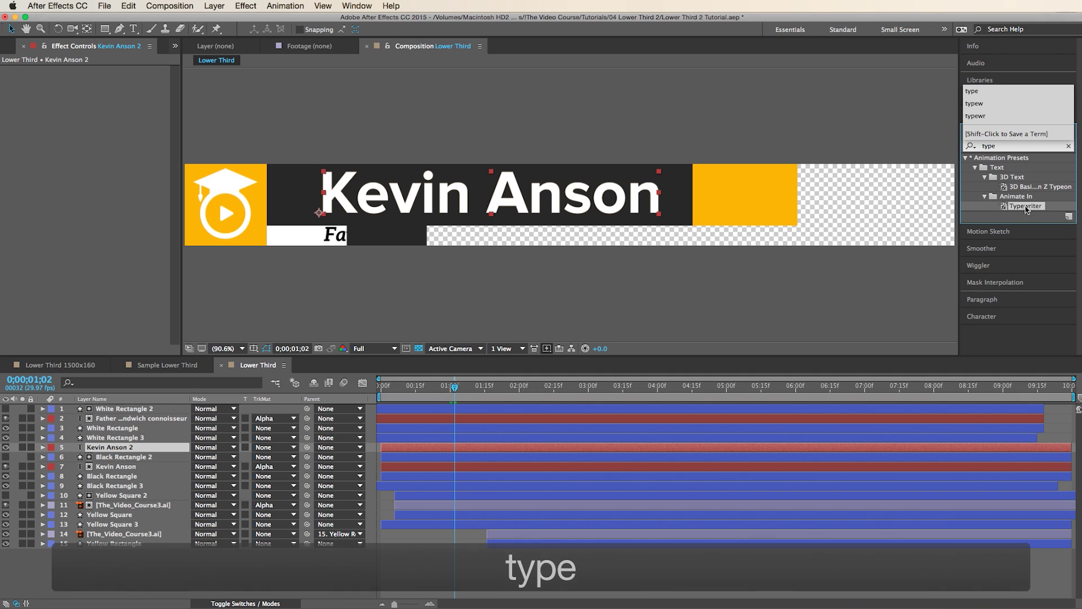
pyautogui.moveTo(1025, 209); pyautogui.dragTo(256, 451)
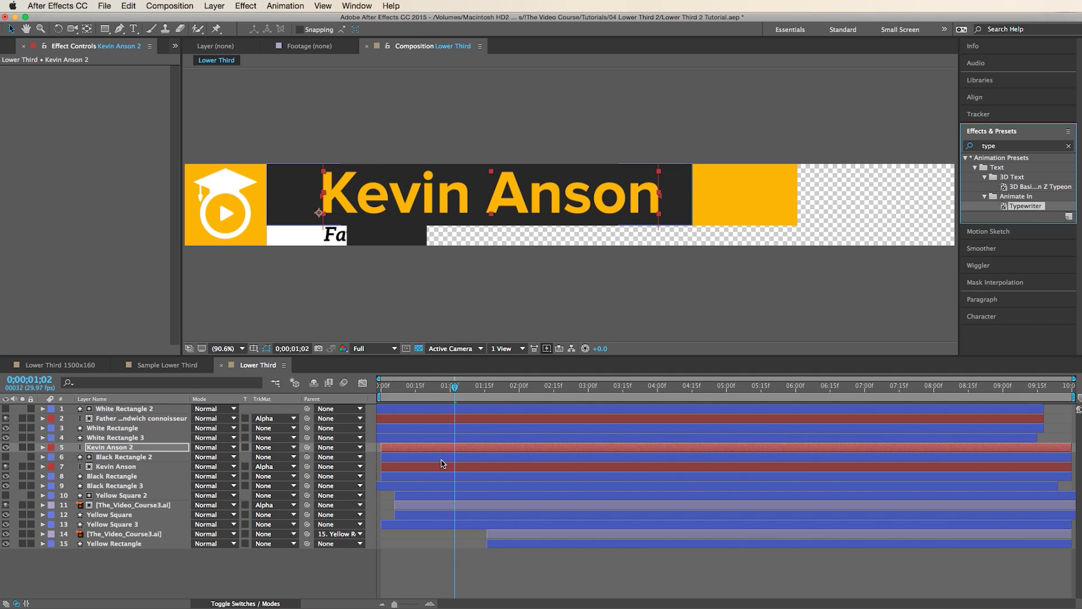
# - Retime the Typewriter keyframes so the typing finishes near 1;22
pyautogui.press('u')
pyautogui.press('u')
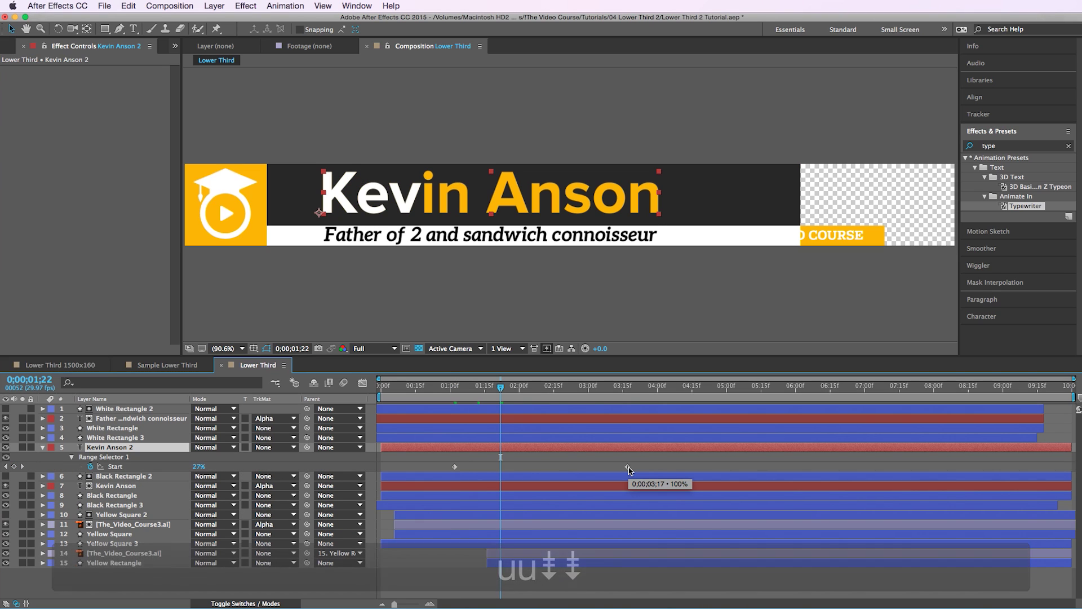
pyautogui.moveTo(628, 467); pyautogui.dragTo(503, 478)
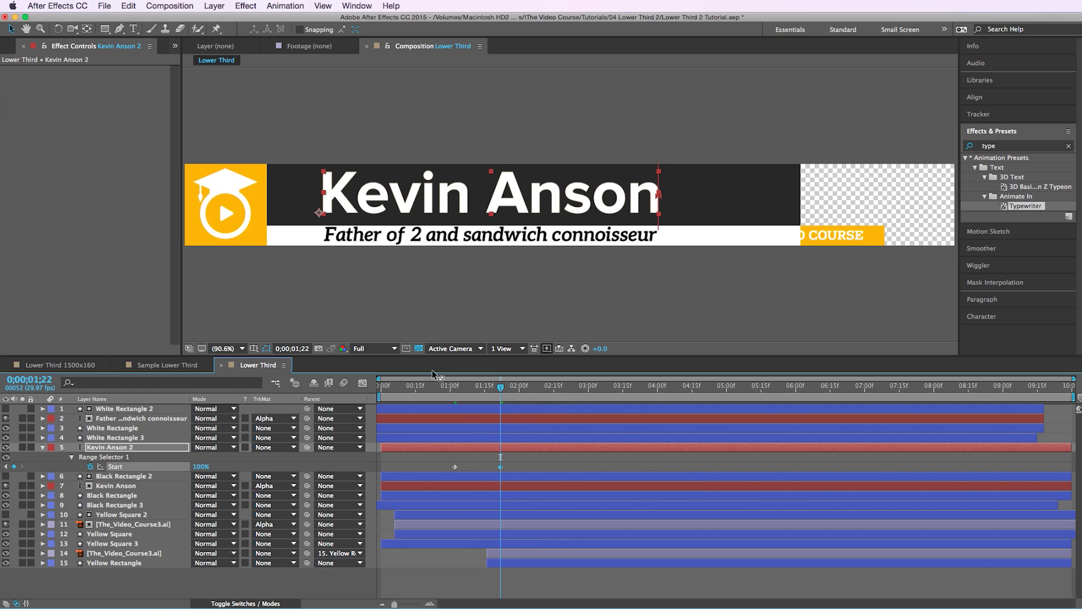
pyautogui.moveTo(423, 390); pyautogui.dragTo(502, 394)
pyautogui.scroll(6, 535, 199)
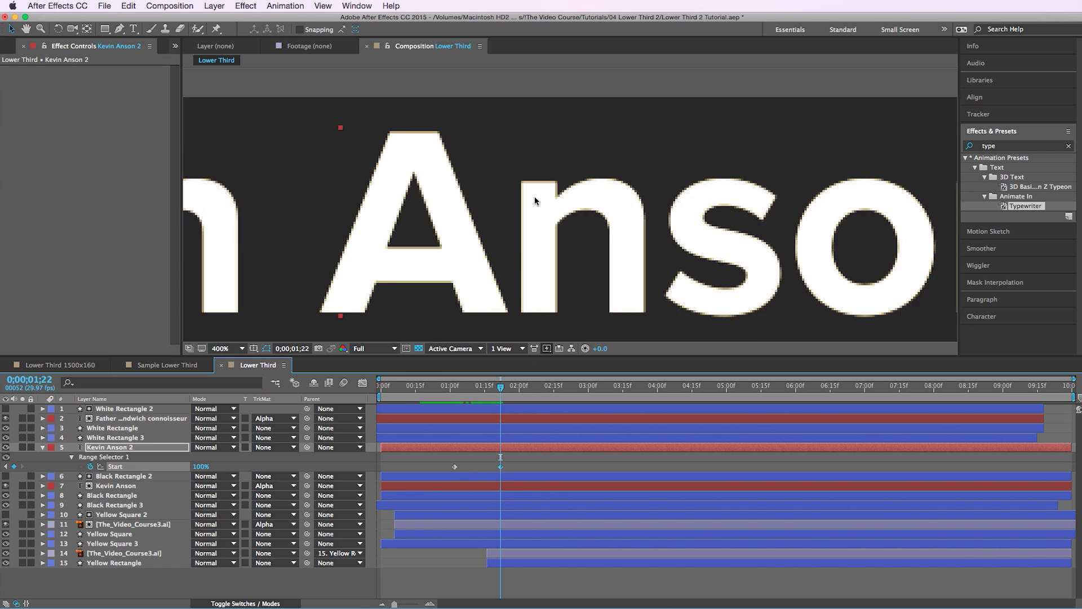
pyautogui.scroll(-6, 583, 211)
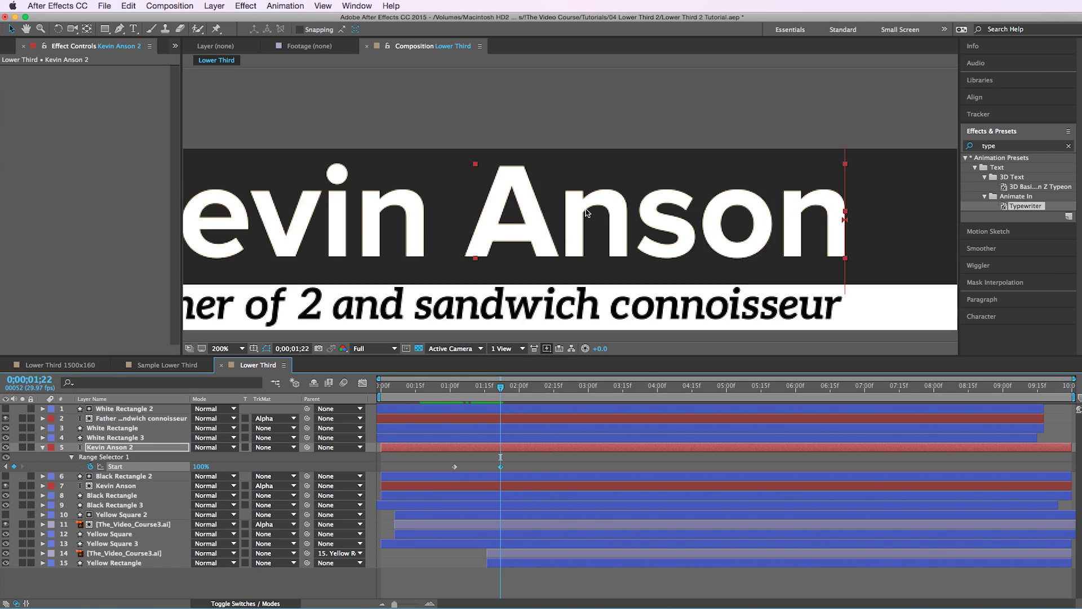
pyautogui.click(518, 487)
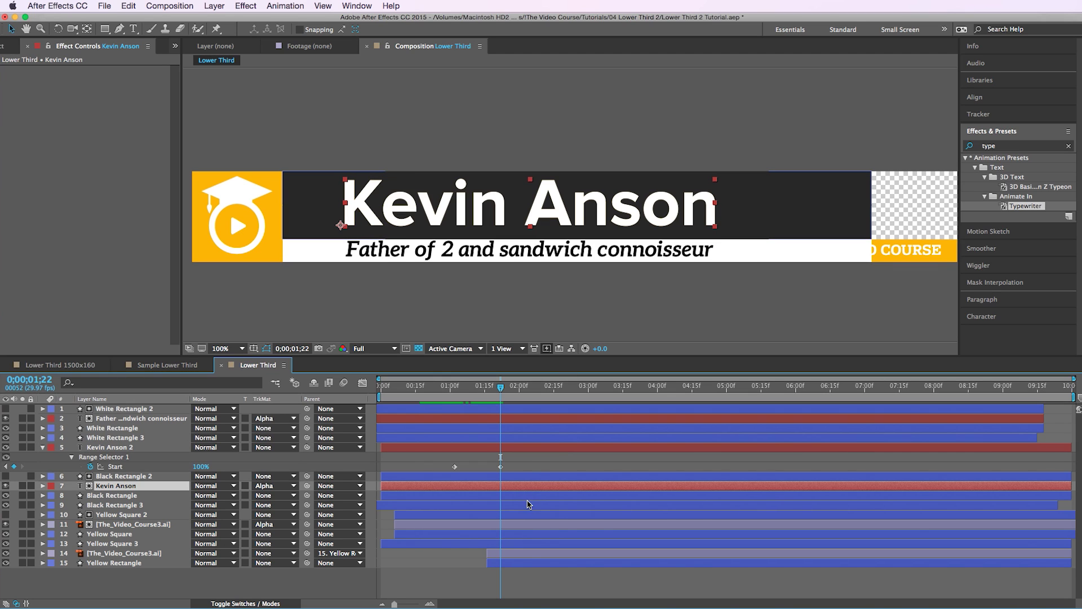
pyautogui.hotkey('alt', ']')
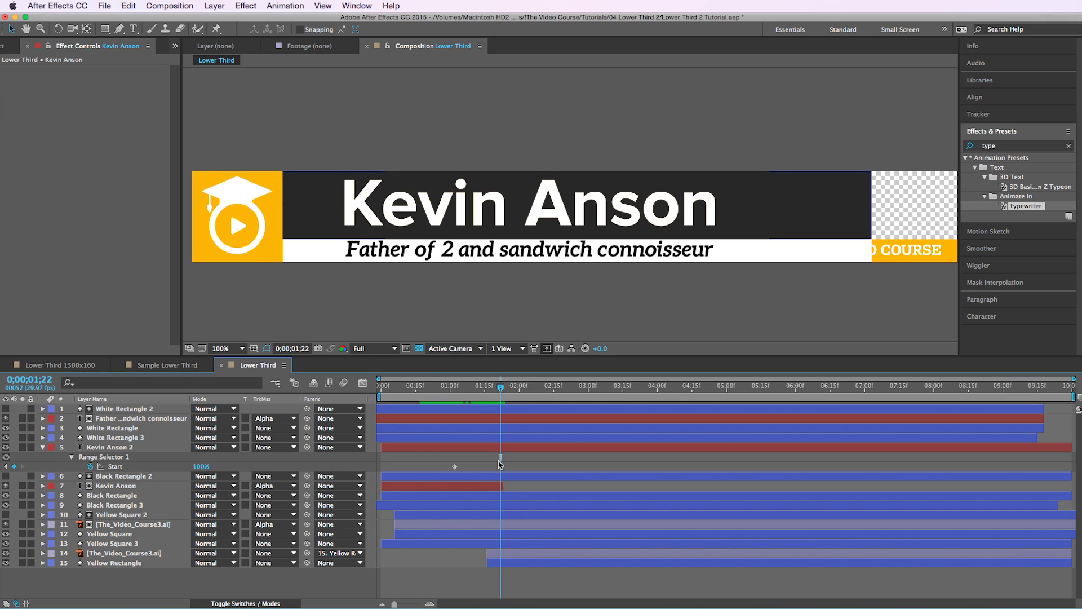
pyautogui.moveTo(492, 394); pyautogui.dragTo(565, 404)
pyautogui.click(232, 348)
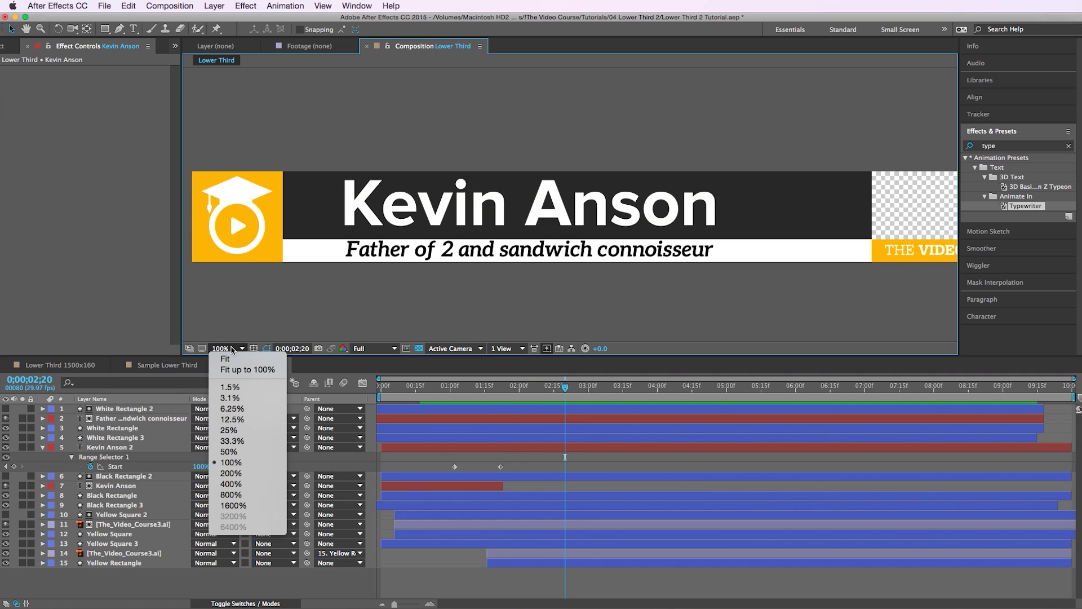
pyautogui.click(228, 358)
pyautogui.press('KP_0')
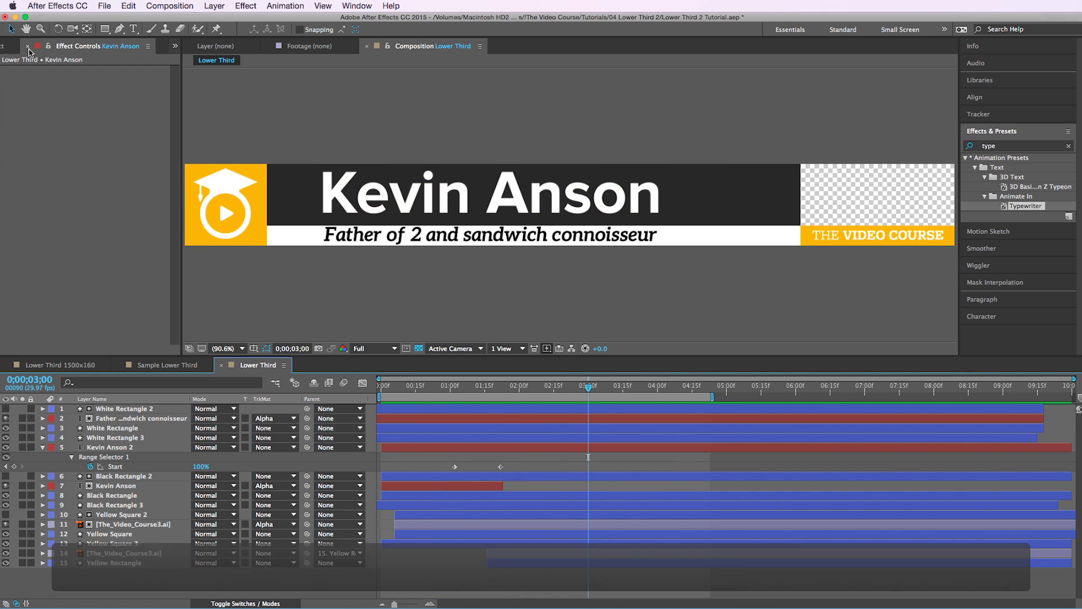
# - Create a new composition using the HDTV 1080 29.97 preset
pyautogui.press('super+0')
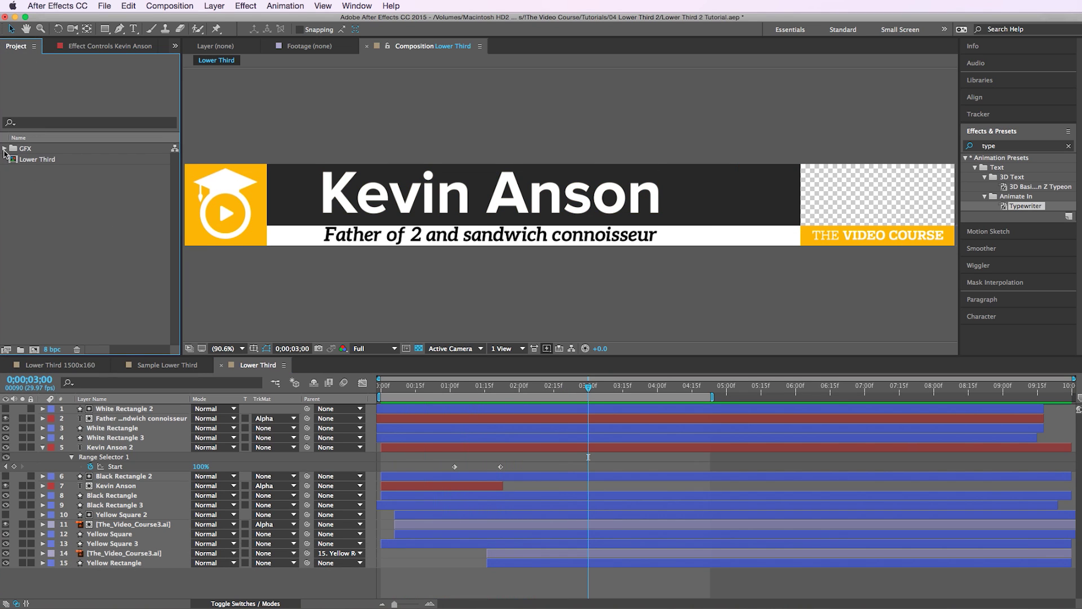
pyautogui.click(34, 349)
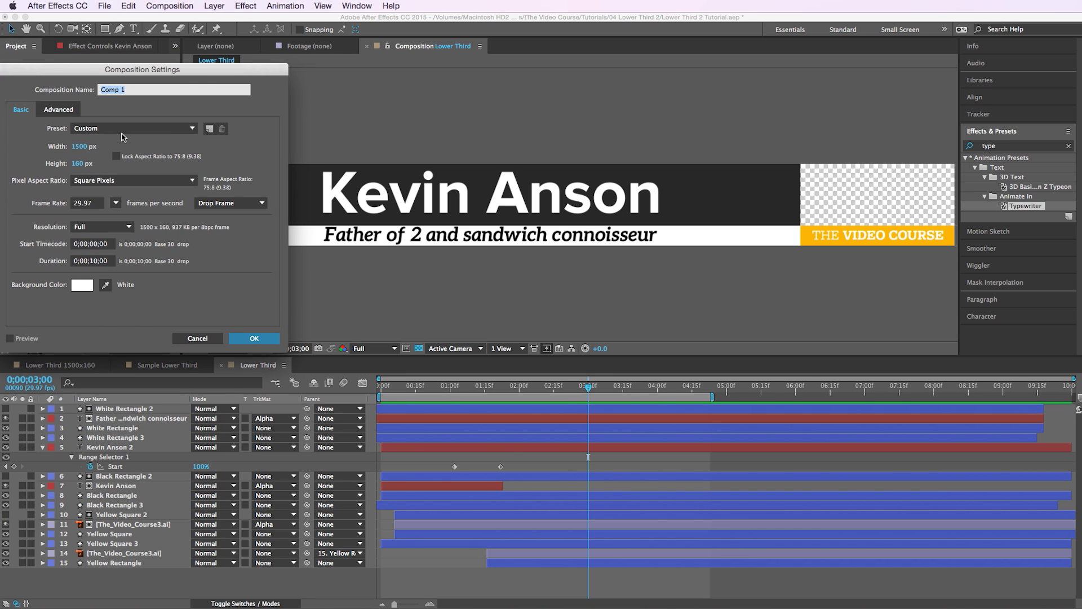
pyautogui.click(123, 133)
pyautogui.click(107, 428)
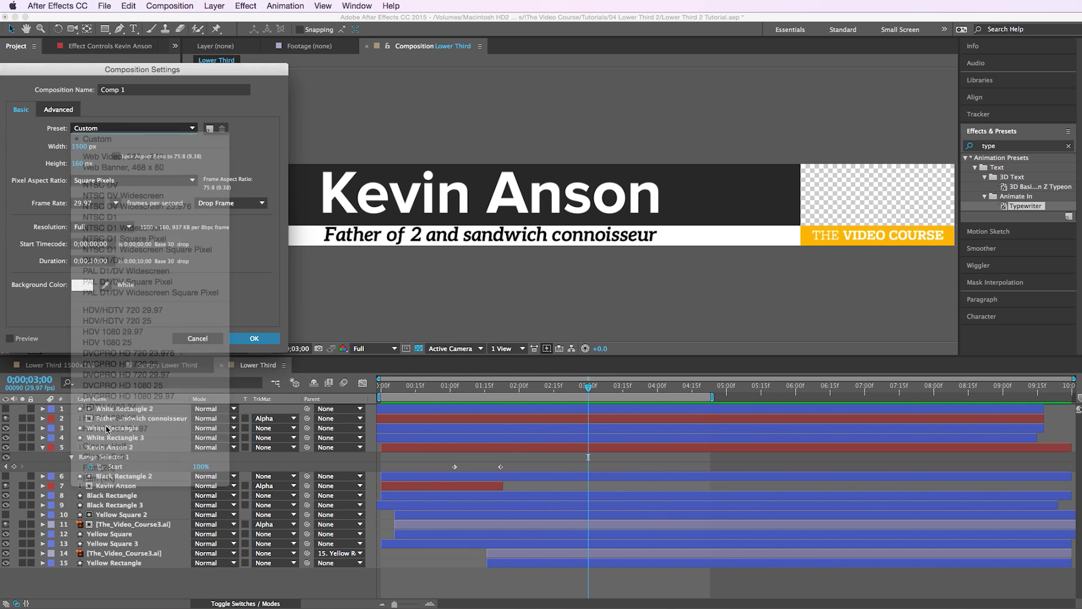
pyautogui.press('Return')
# - Add the family photo from the GFX folder to Comp 1 and scale it to 44%
pyautogui.click(5, 160)
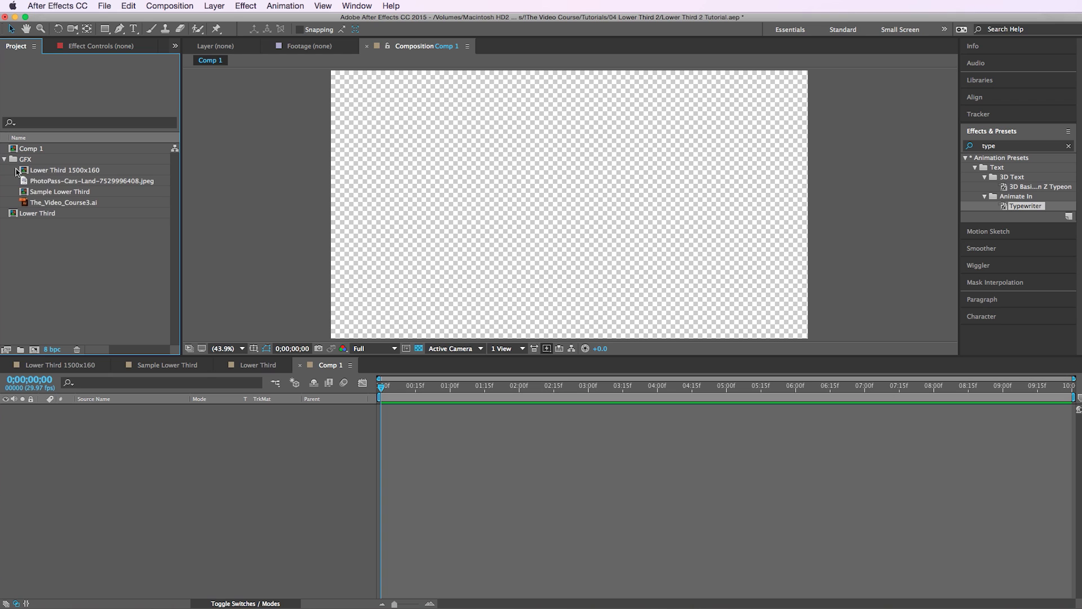
pyautogui.moveTo(25, 184); pyautogui.dragTo(153, 437)
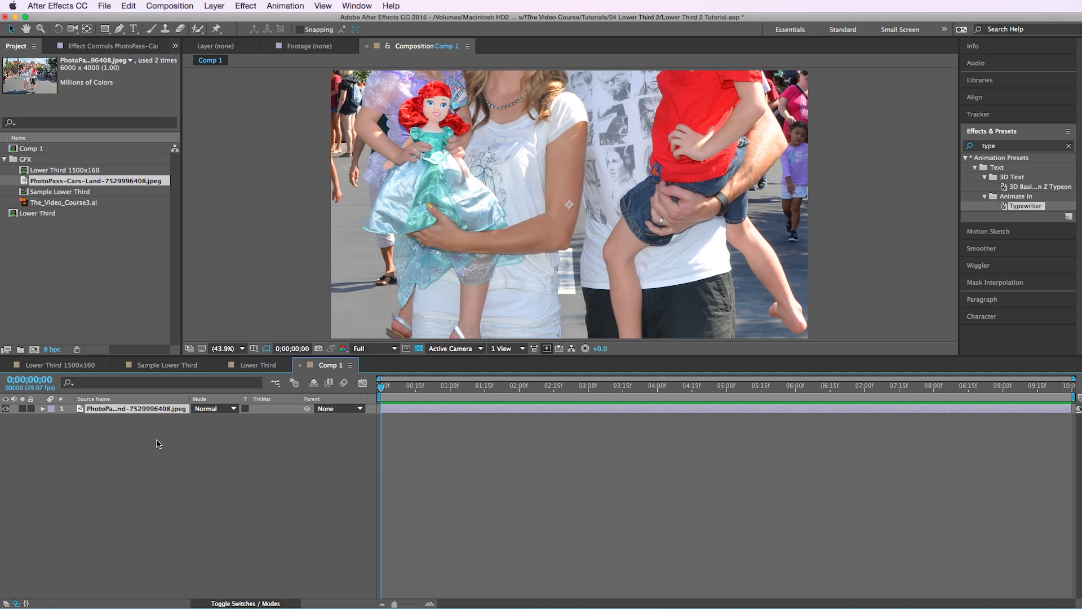
pyautogui.press('s')
pyautogui.moveTo(206, 421); pyautogui.dragTo(185, 432)
# - Place the Lower Third comp over the photo, scaled down and shifted slightly left and down
pyautogui.click(59, 231)
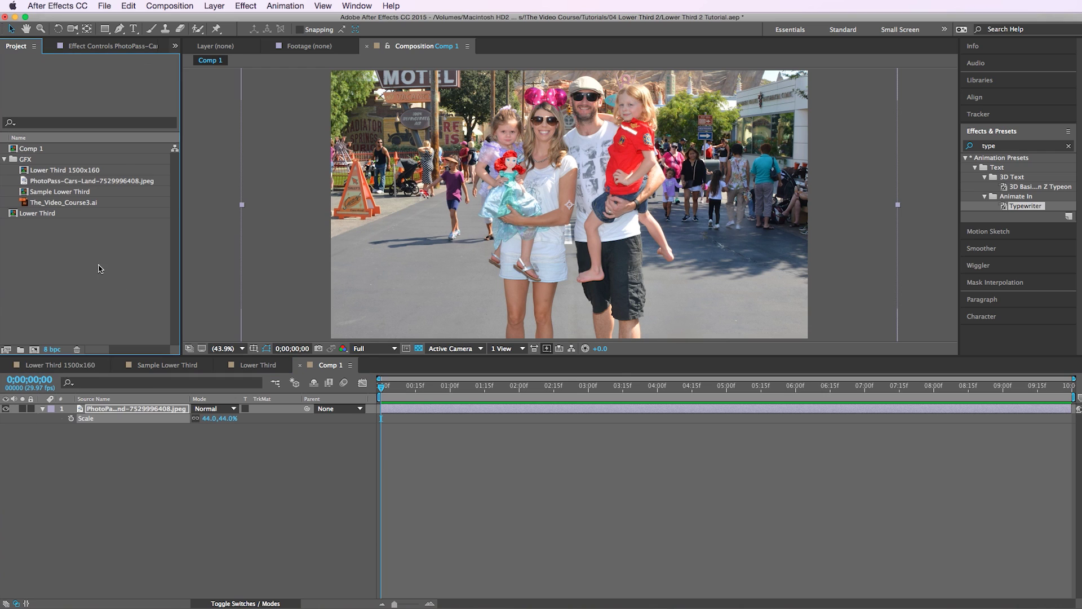
pyautogui.moveTo(46, 220); pyautogui.dragTo(569, 284)
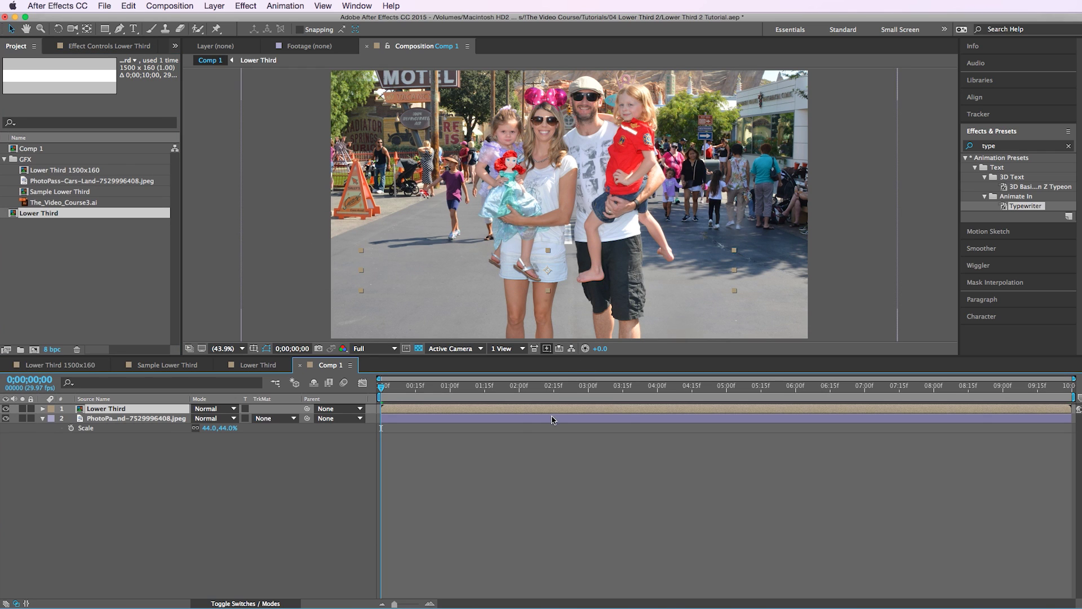
pyautogui.click(486, 387)
pyautogui.moveTo(735, 251); pyautogui.dragTo(731, 256)
pyautogui.moveTo(586, 273); pyautogui.dragTo(568, 276)
# - End the work area at 05:18f, preview it, then open the Lower Third comp
pyautogui.moveTo(678, 388); pyautogui.dragTo(768, 388)
pyautogui.press('n')
pyautogui.press('KP_0')
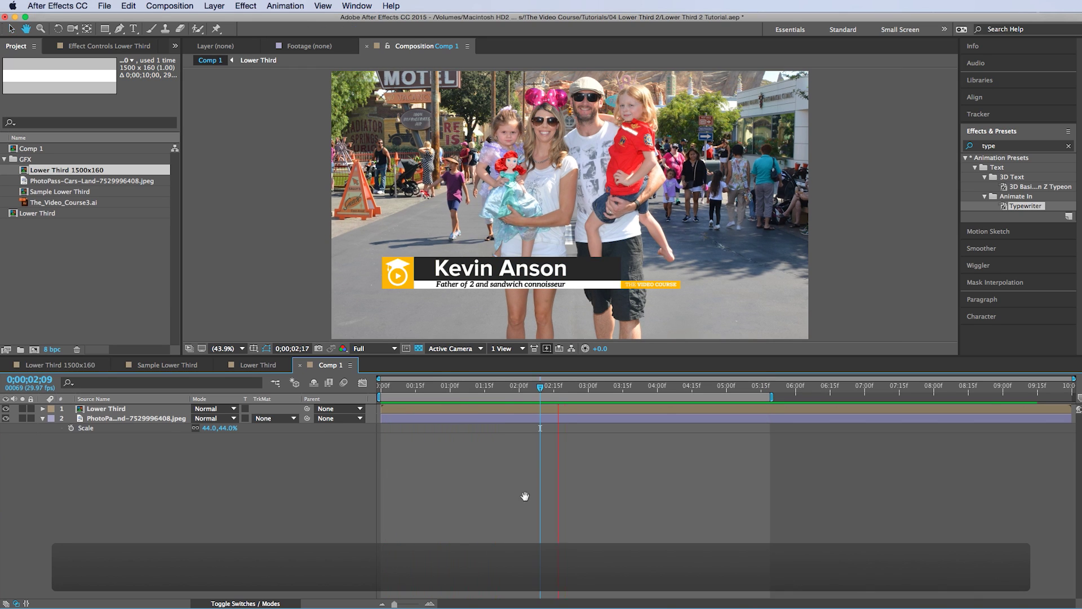
pyautogui.click(511, 508)
pyautogui.click(60, 247)
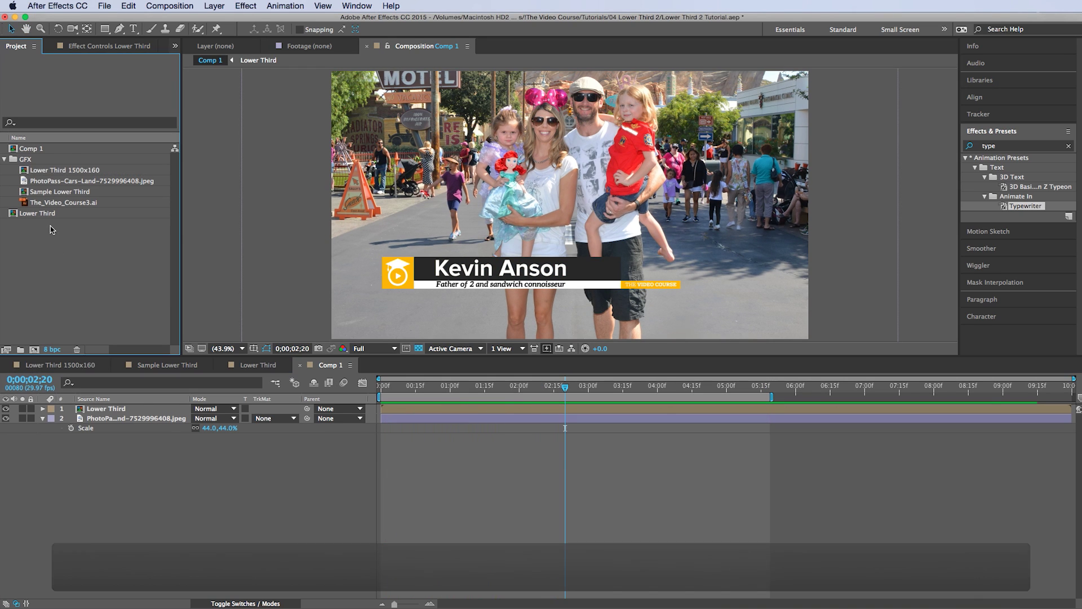
pyautogui.doubleClick(120, 413)
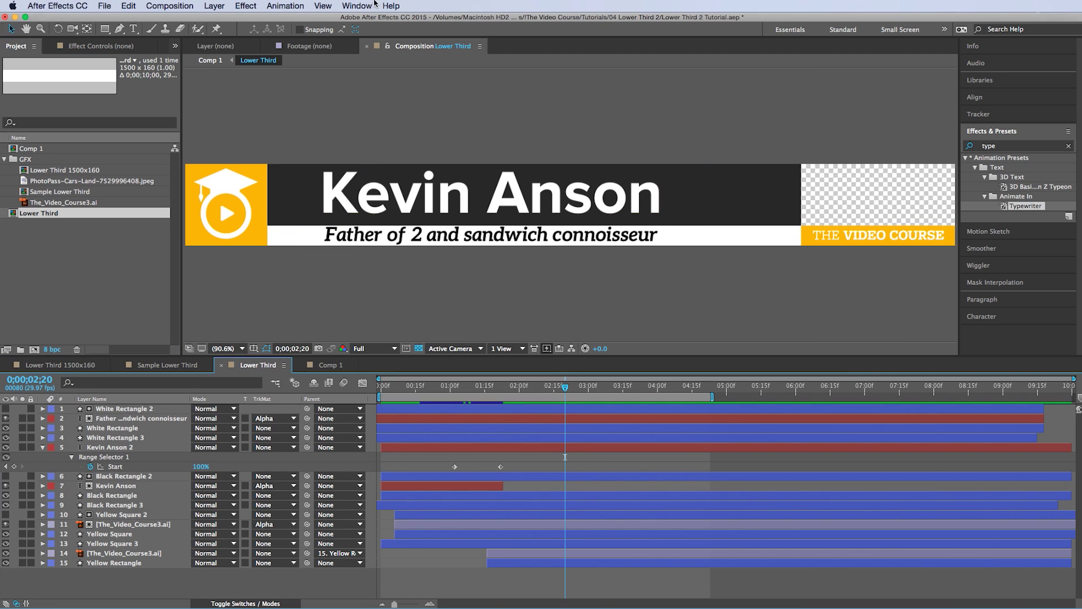
# - Show the grid and add a shape layer with a rectangle fill sampled from the logo's yellow
pyautogui.click(323, 6)
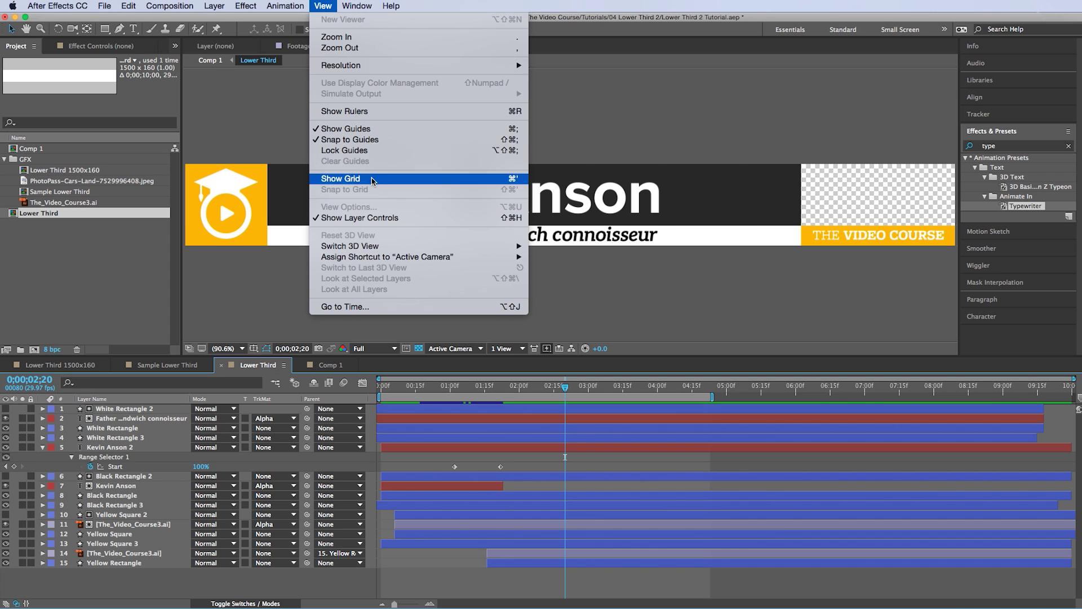
pyautogui.click(379, 178)
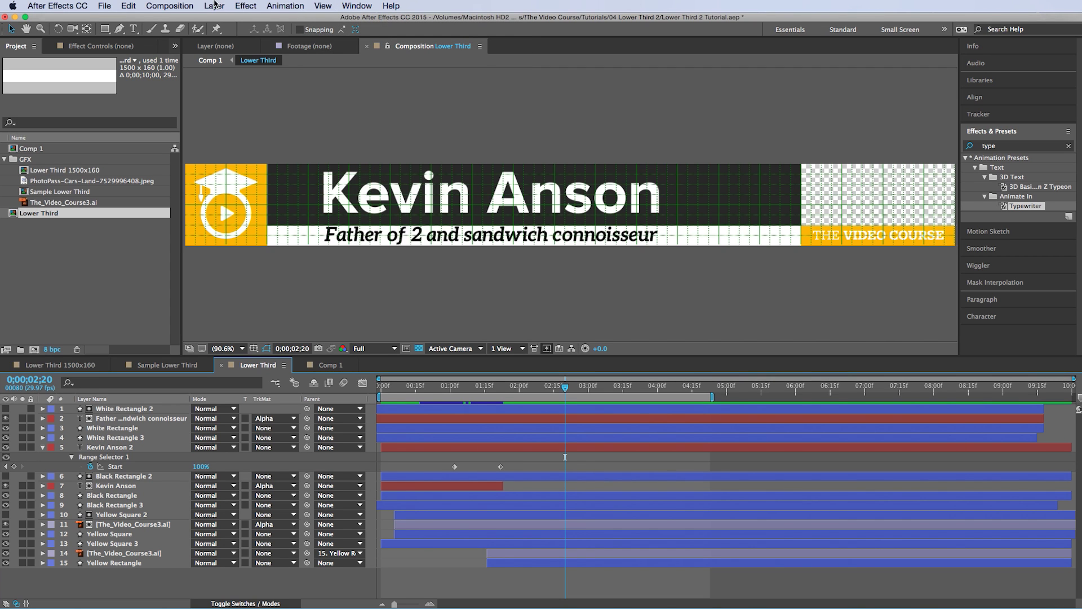
pyautogui.click(214, 6)
pyautogui.moveTo(232, 20)
pyautogui.click(387, 76)
pyautogui.press('q')
pyautogui.click(302, 30)
pyautogui.click(269, 109)
pyautogui.click(257, 226)
pyautogui.click(288, 53)
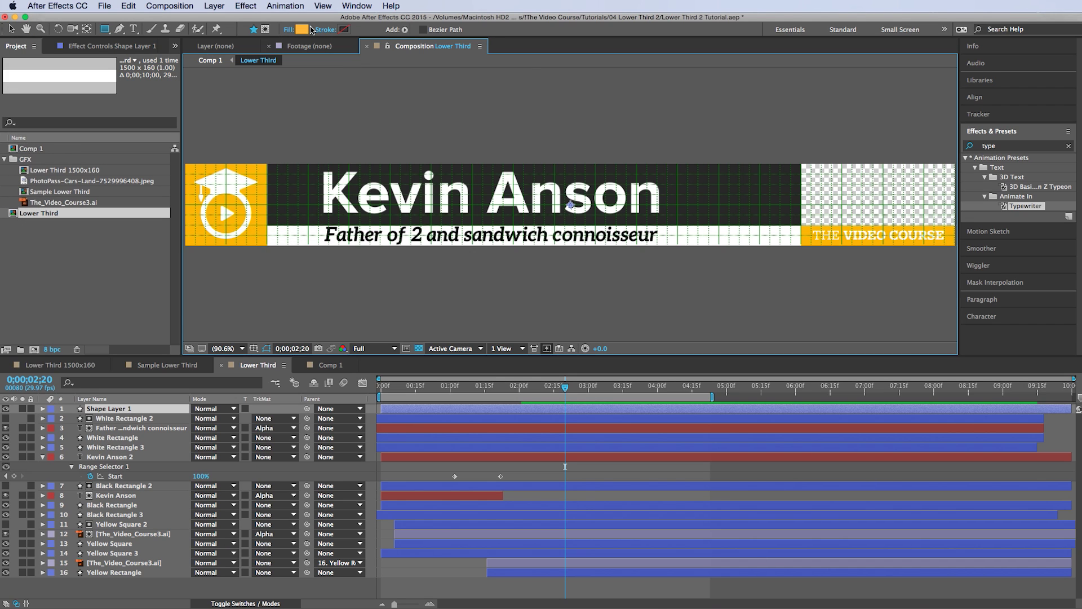
# - Enable grid snapping and draw a thin yellow bar along the black bar's top edge
pyautogui.click(323, 6)
pyautogui.click(343, 186)
pyautogui.moveTo(267, 161); pyautogui.dragTo(802, 175)
pyautogui.press('v')
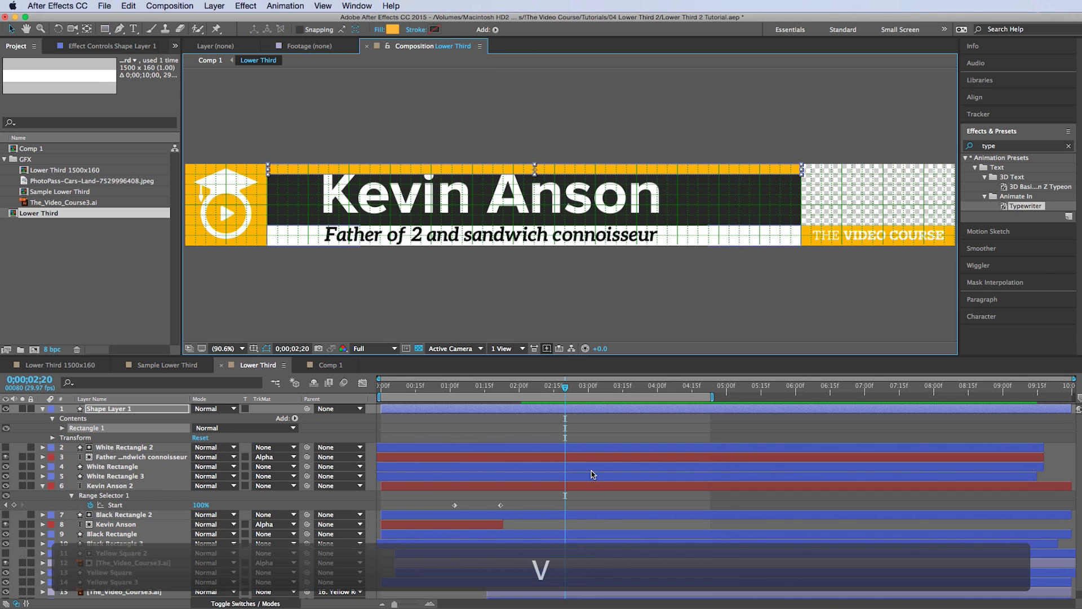
pyautogui.press('Up')
pyautogui.press('Up')
pyautogui.press('Up')
pyautogui.press('Up')
pyautogui.press('Up')
pyautogui.press('Up')
pyautogui.press('Up')
pyautogui.press('Up')
pyautogui.press('Up')
pyautogui.press('Up')
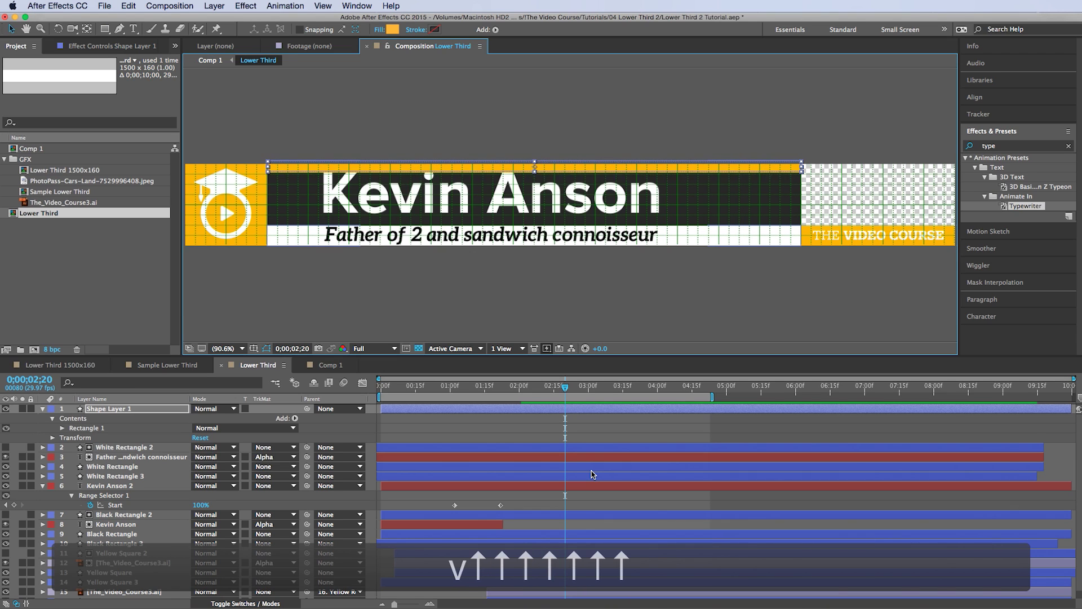
pyautogui.press('Up')
pyautogui.press('Up')
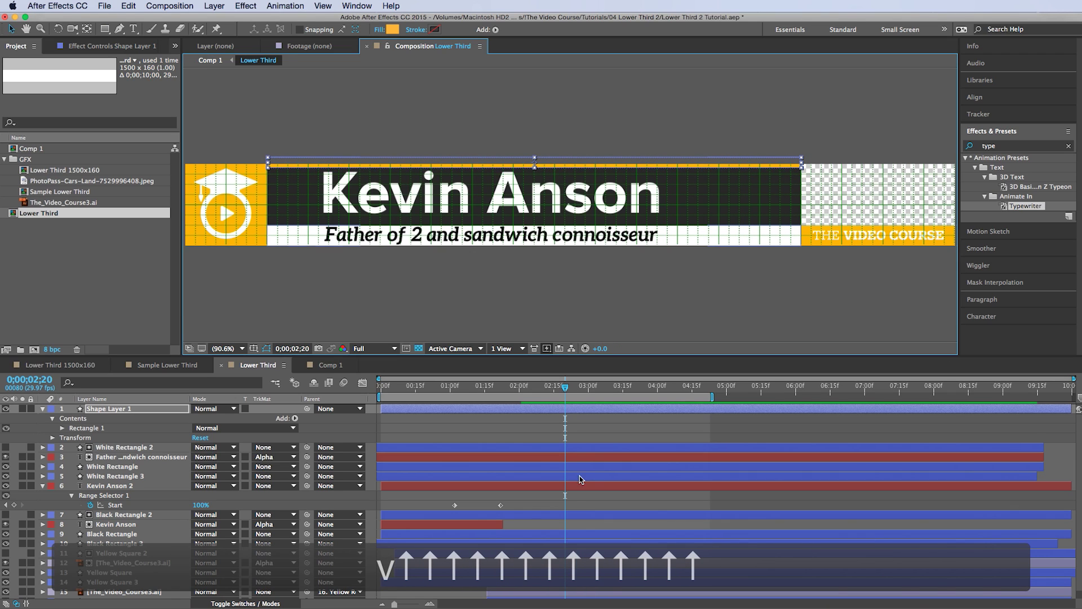
# - Move the bar's anchor to its top-left corner and set its horizontal scale to 0
pyautogui.press('y')
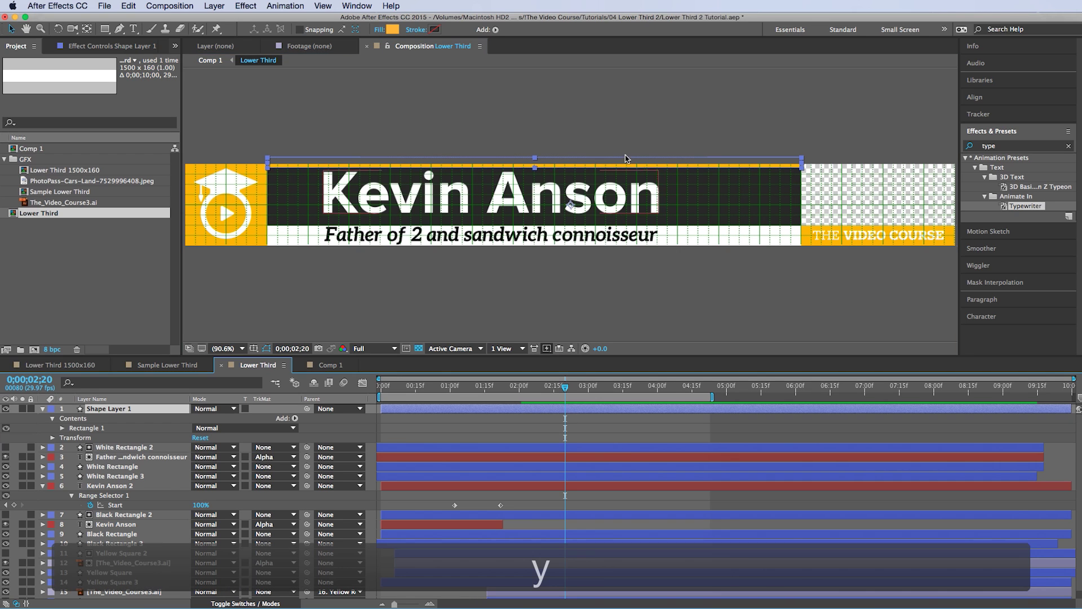
pyautogui.moveTo(570, 207); pyautogui.dragTo(269, 164)
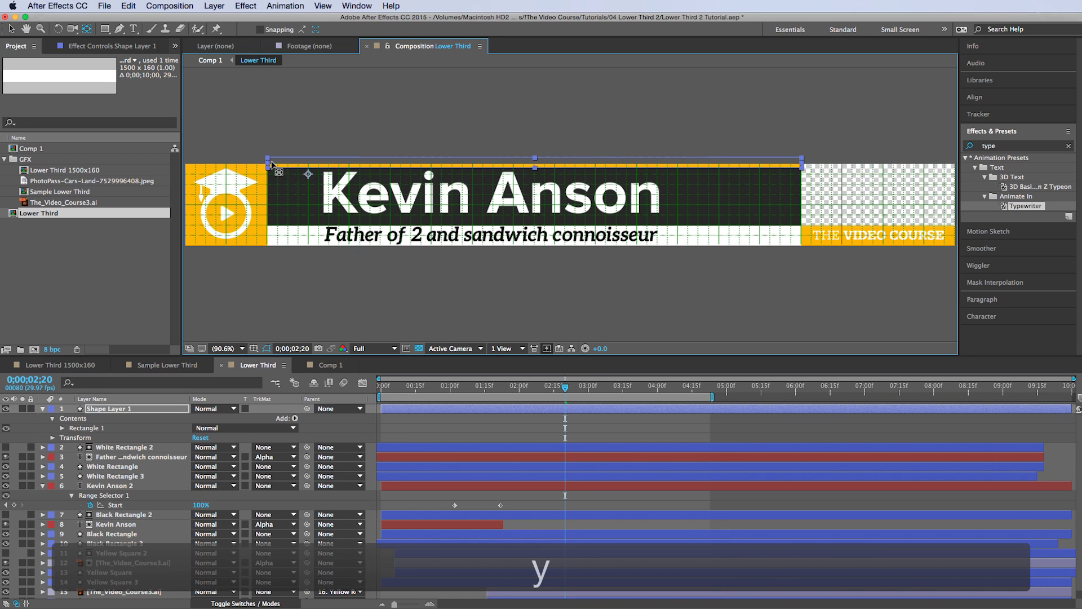
pyautogui.press('s')
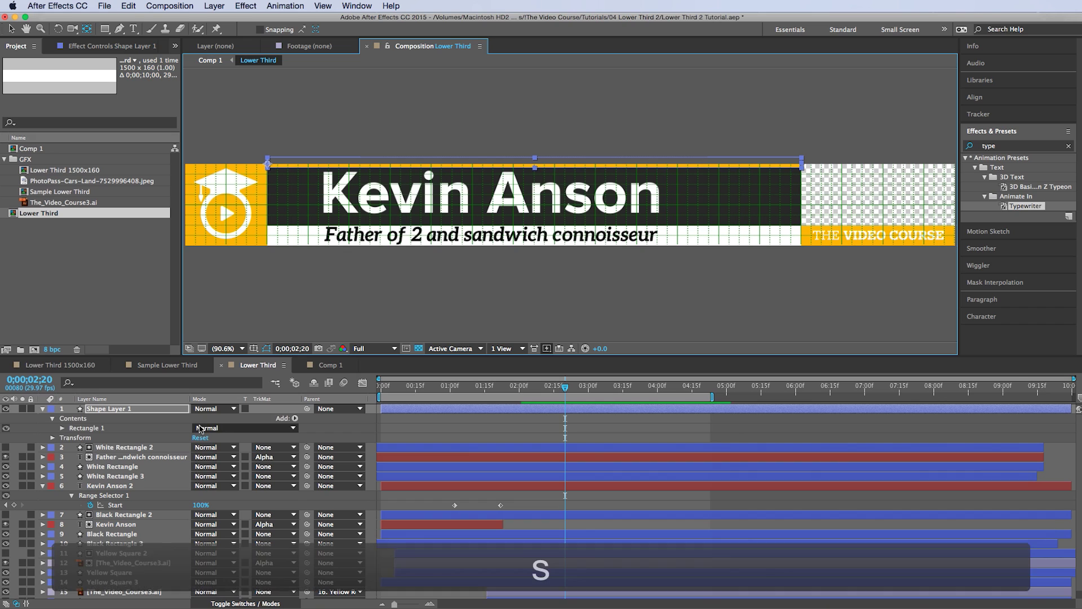
pyautogui.click(208, 418)
pyautogui.write('0')
pyautogui.press('Return')
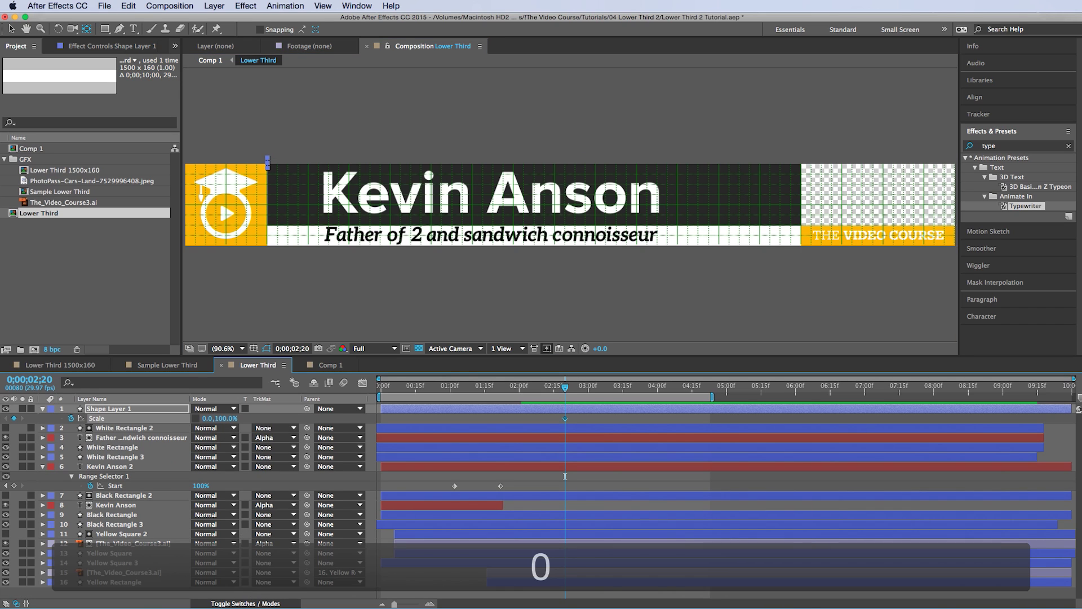
# - Keyframe the bar's width to 100 a few frames later, starting the animation at 01;01
pyautogui.hotkey('shift', 'pagedown')
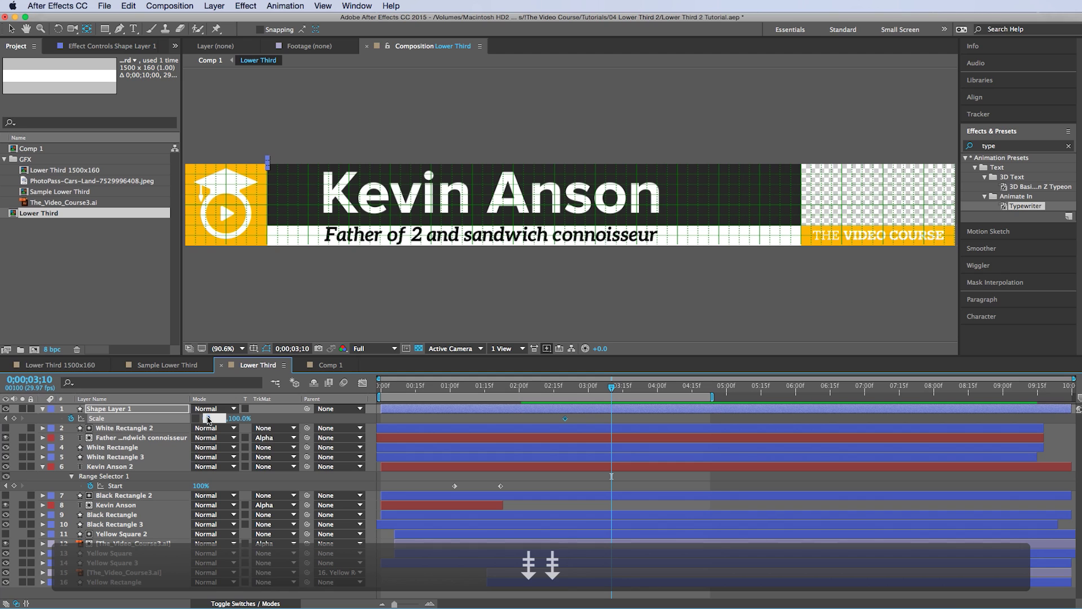
pyautogui.write('100')
pyautogui.press('Return')
pyautogui.moveTo(454, 390); pyautogui.dragTo(454, 391)
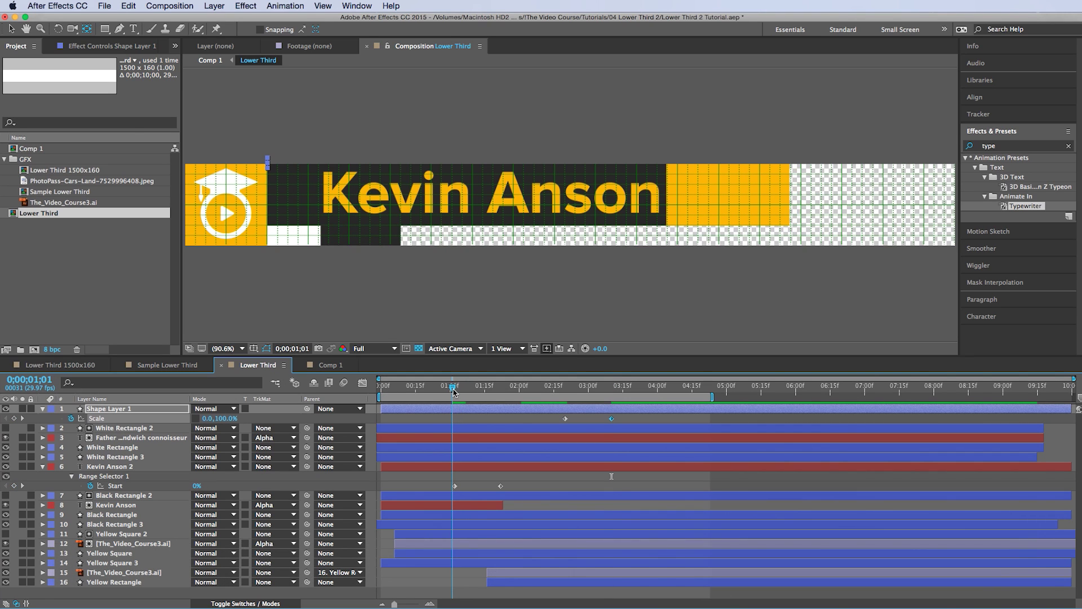
pyautogui.press('v')
pyautogui.moveTo(655, 411); pyautogui.dragTo(550, 420)
pyautogui.press('space')
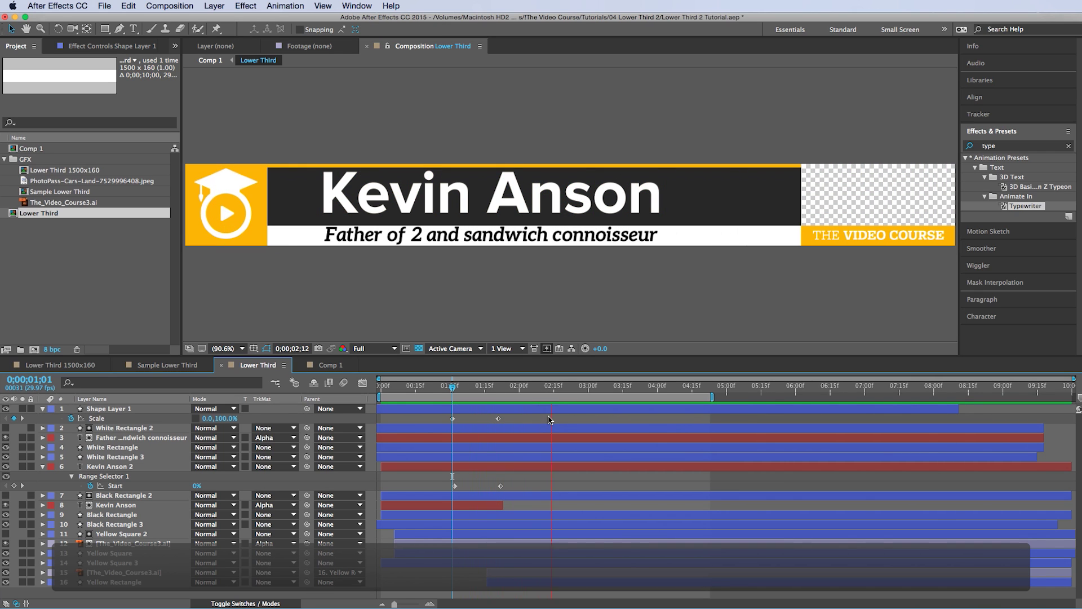
pyautogui.press('space')
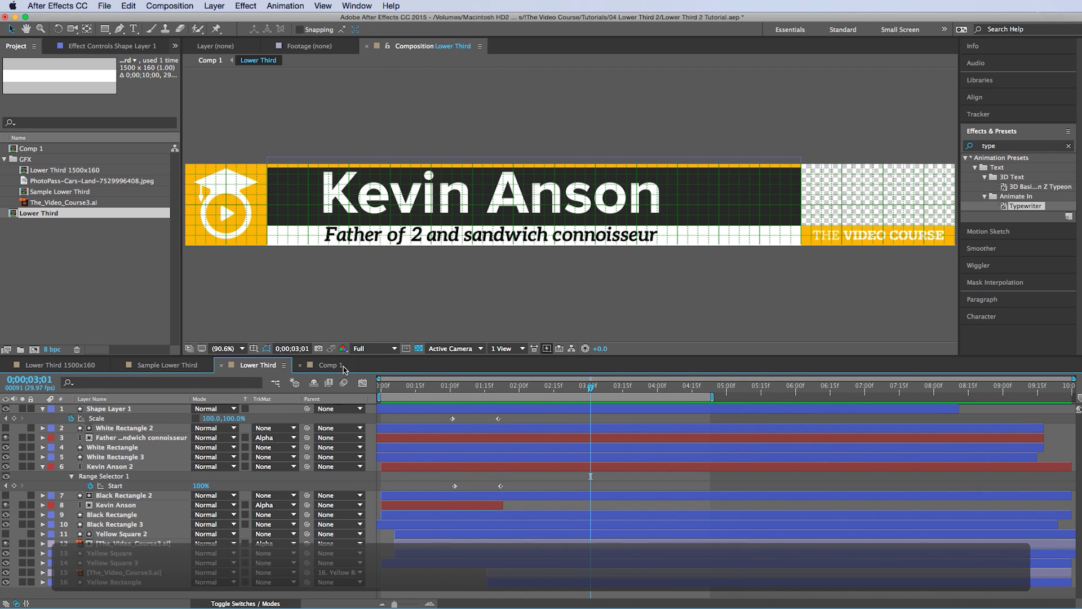
# - Preview the lower third playing over the photo in Comp 1
pyautogui.click(345, 369)
pyautogui.press('s')
pyautogui.press('0')
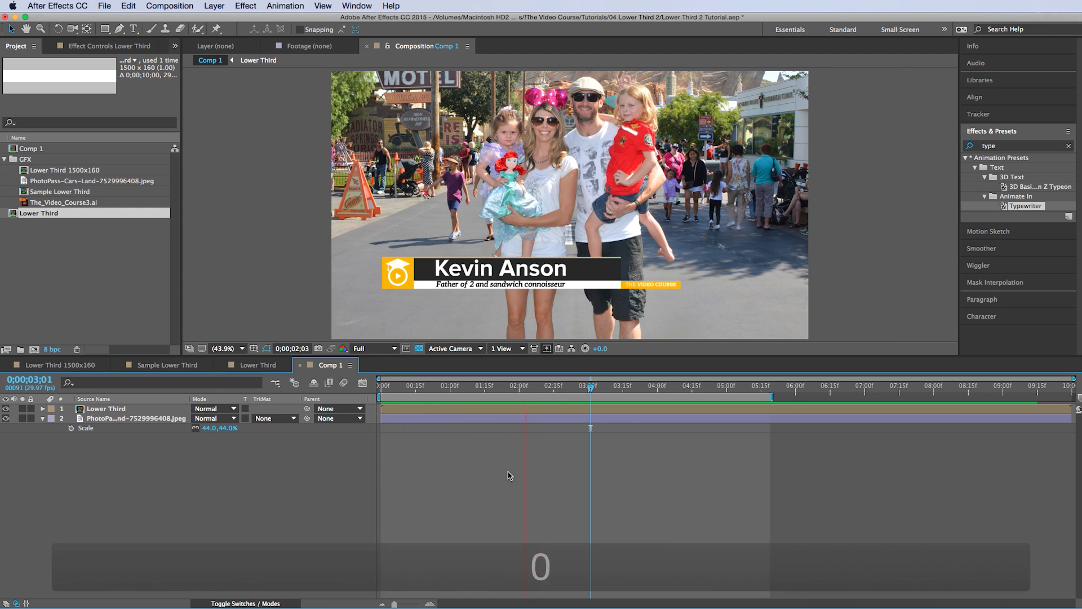
pyautogui.press('space')
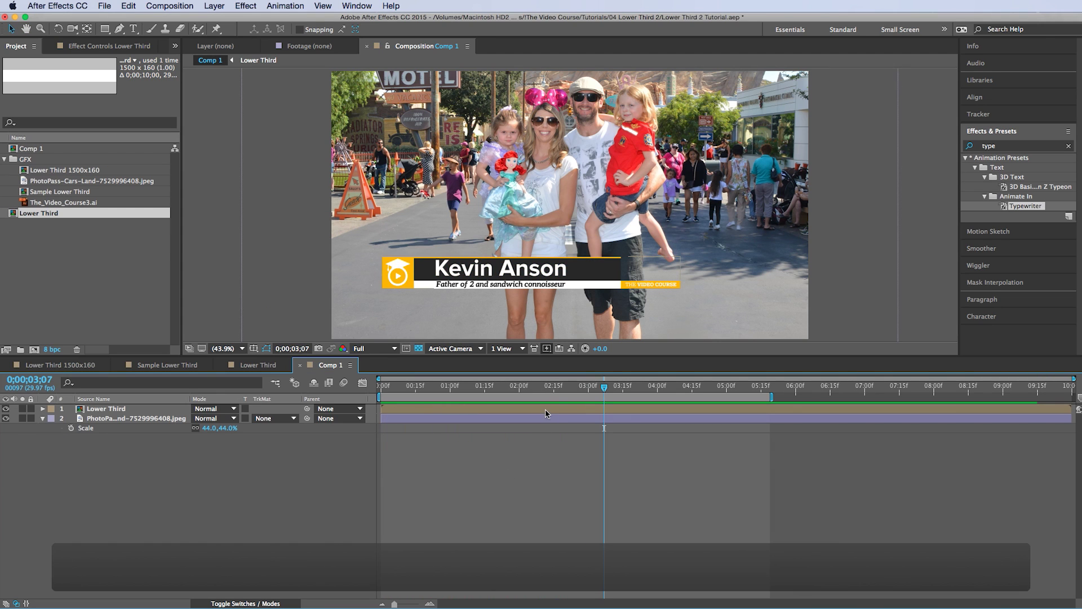
# - Nudge both name text layers down in Lower Third and return to Comp 1
pyautogui.doubleClick(545, 413)
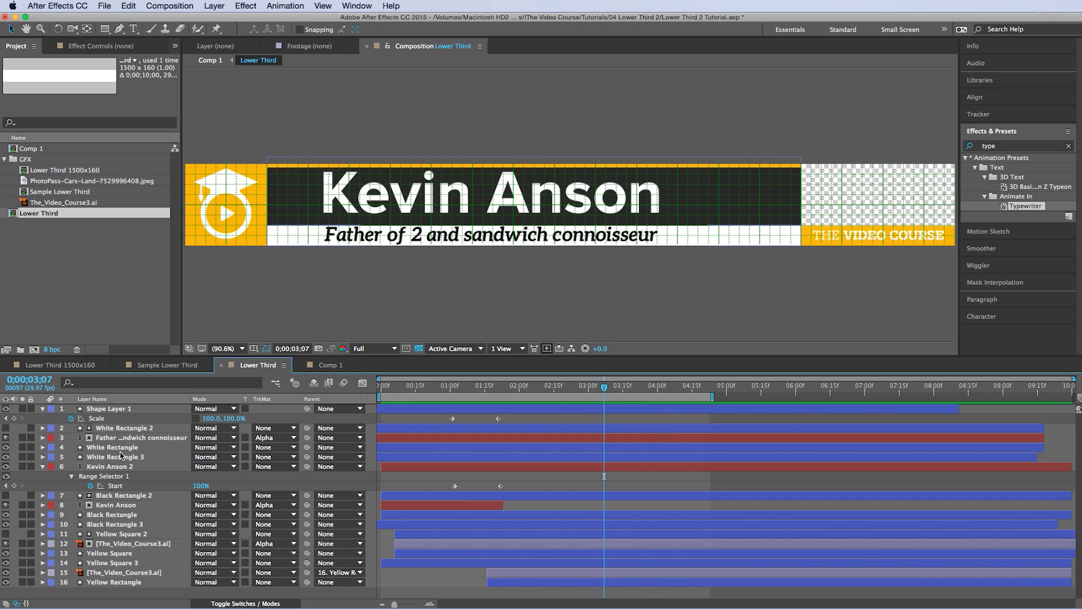
pyautogui.click(121, 507)
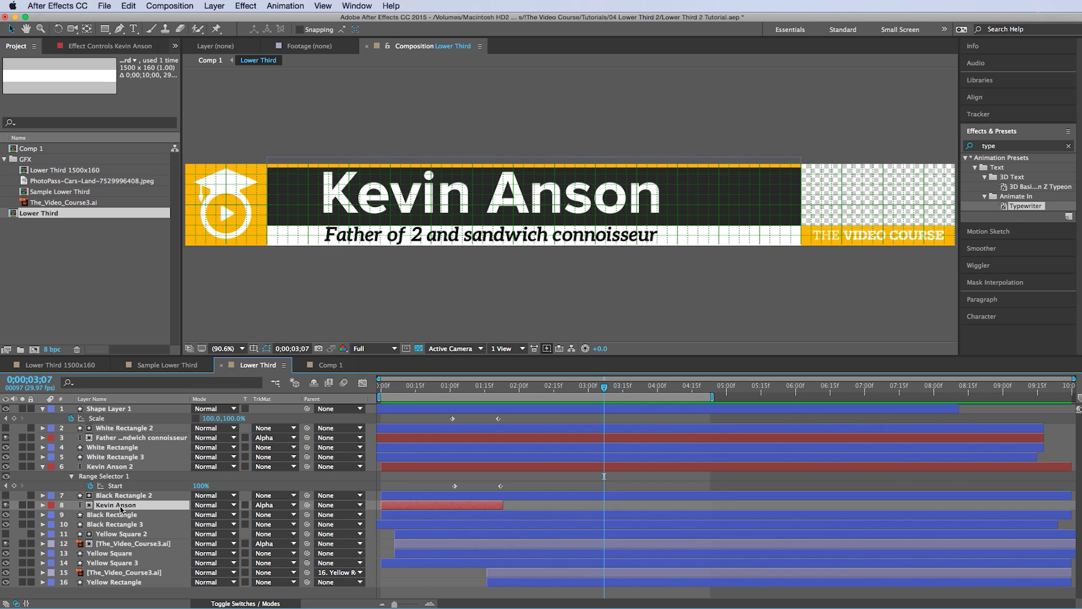
pyautogui.keyDown('super'); pyautogui.click(118, 467); pyautogui.keyUp('super')
pyautogui.press('v')
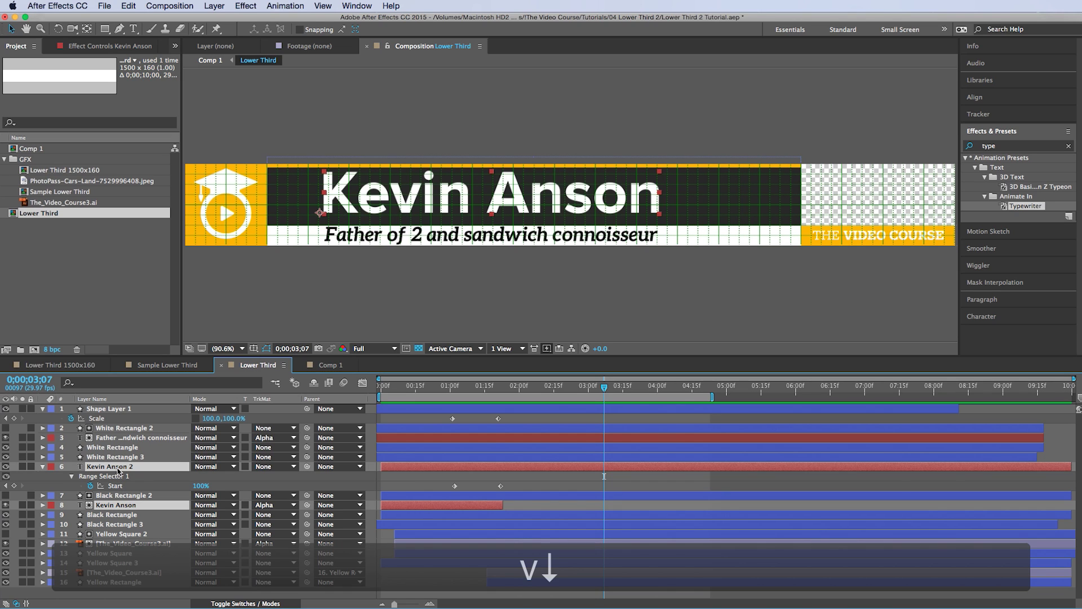
pyautogui.press('Down')
pyautogui.press('Down')
pyautogui.press('Down')
pyautogui.press('Down')
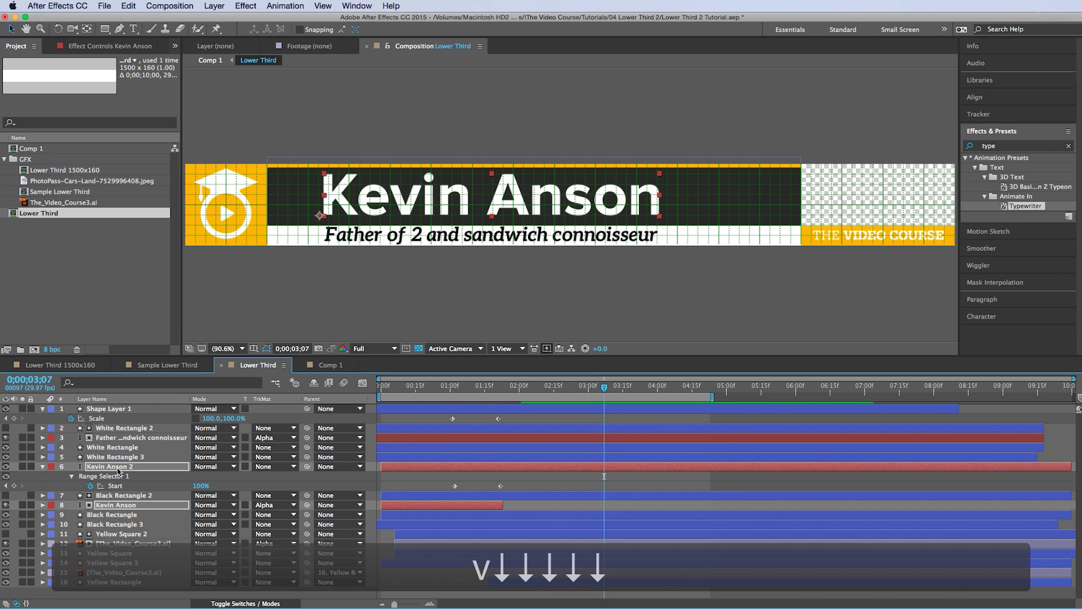
pyautogui.click(330, 364)
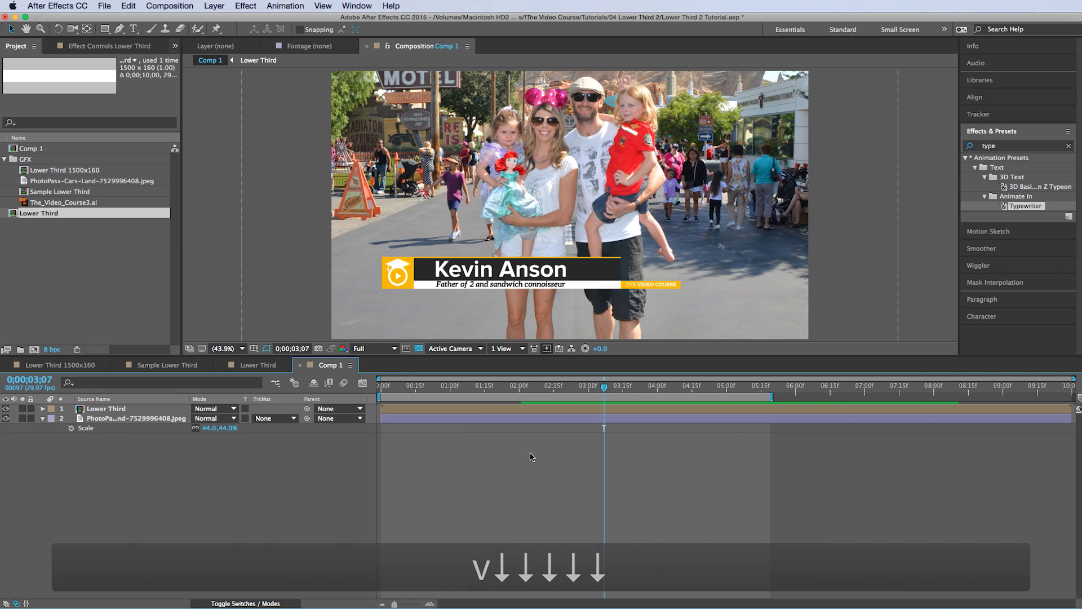
pyautogui.press('KP_0')
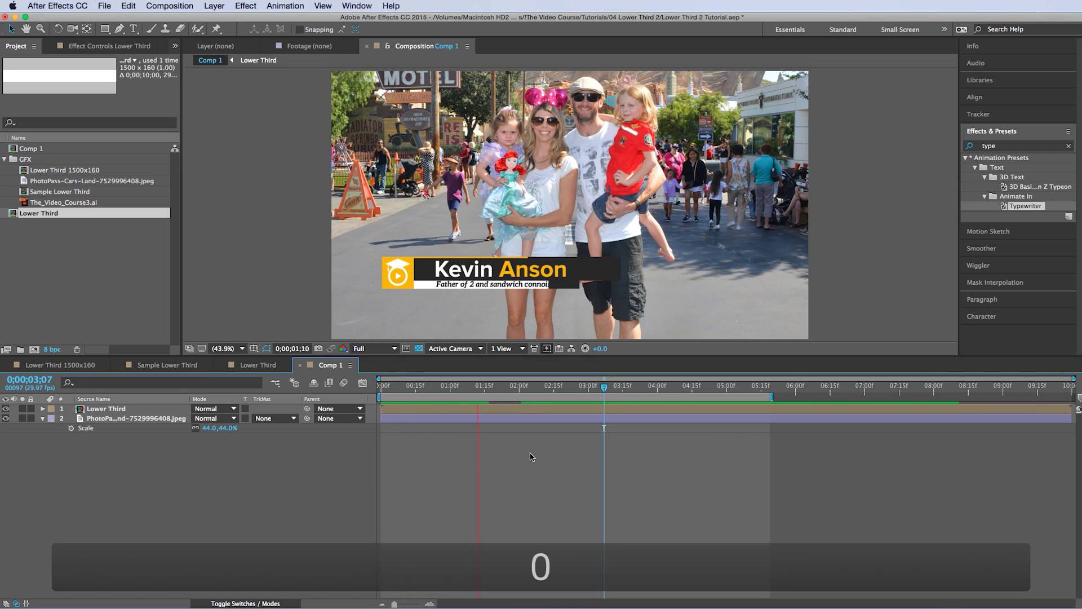